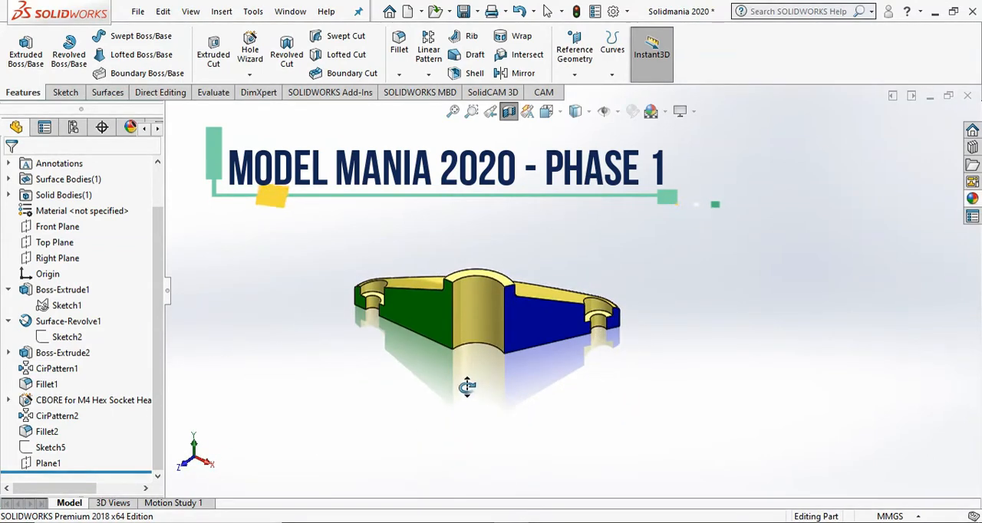
- Turn off the section view of the finished reference model
click(509, 112)
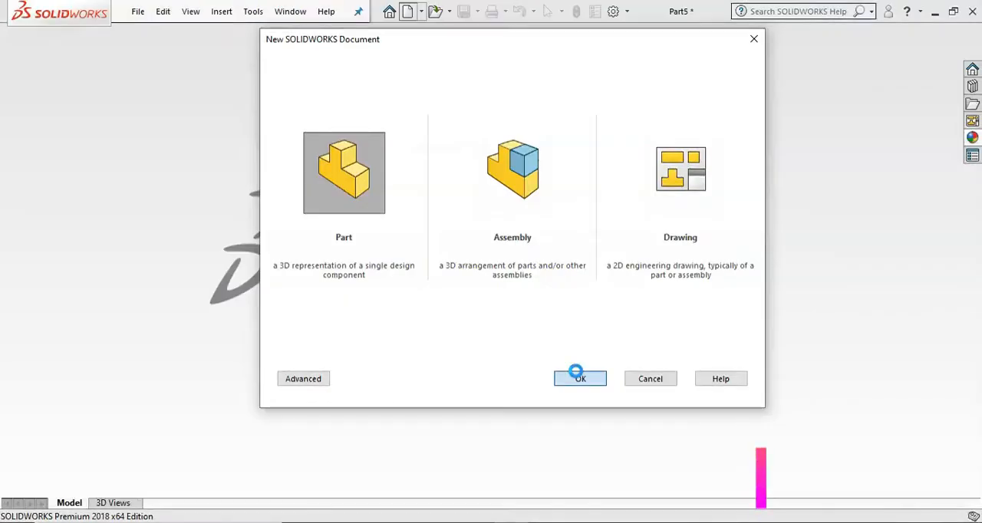
- Create a new part document and start a sketch on the Top Plane
click(575, 376)
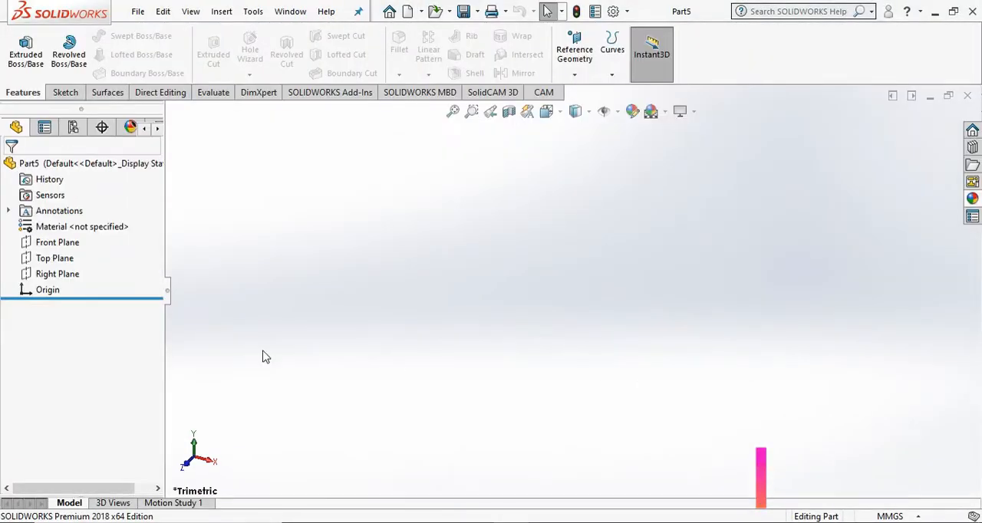
click(51, 257)
click(66, 92)
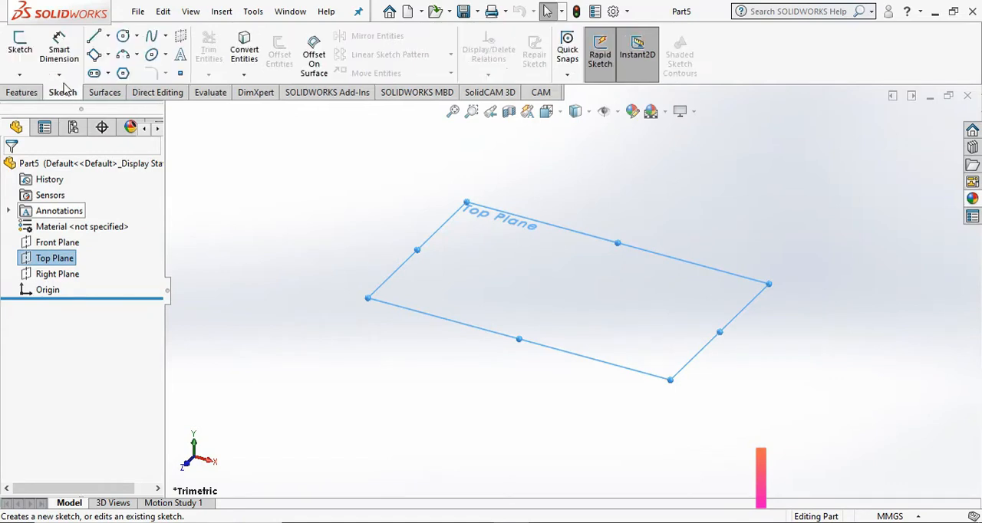
click(20, 50)
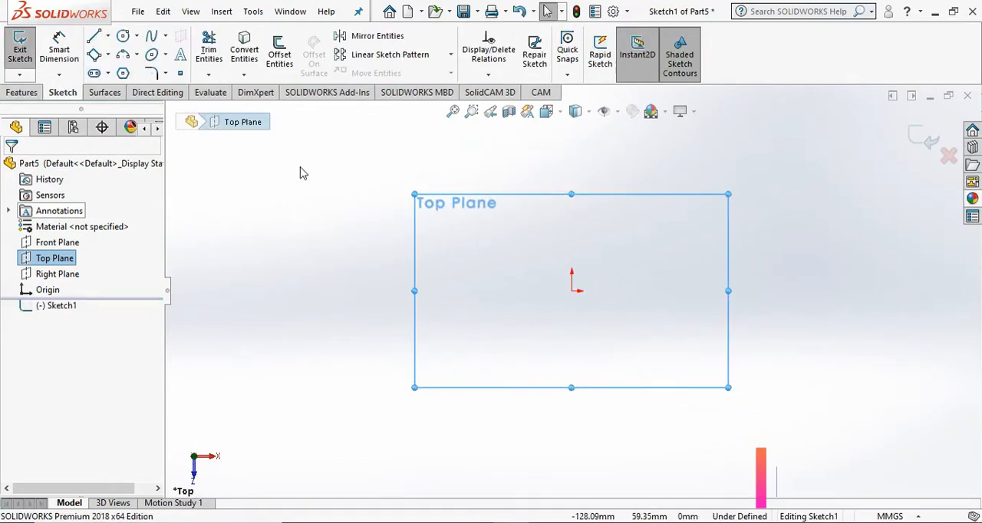
- Sketch two concentric circles centred on the origin, the outer one about 144 mm in diameter
click(123, 36)
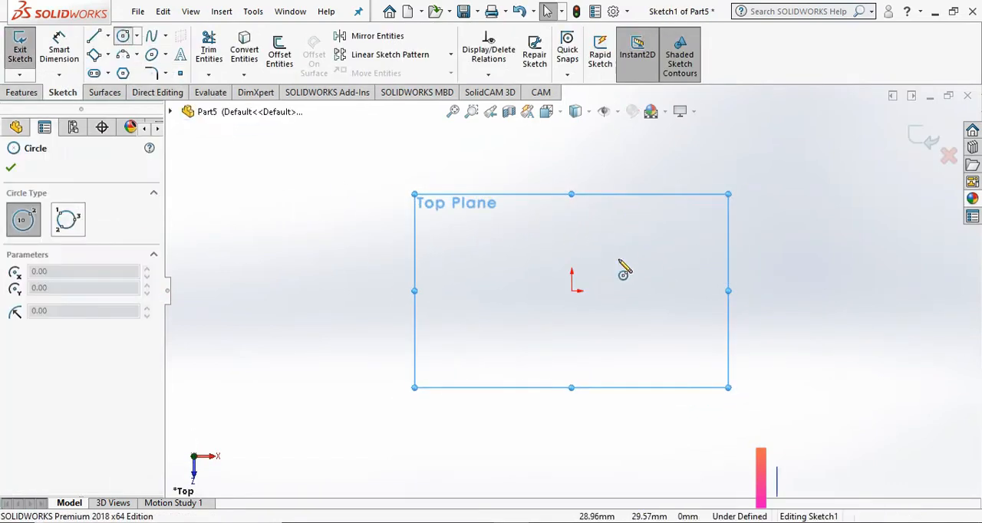
click(571, 290)
click(644, 280)
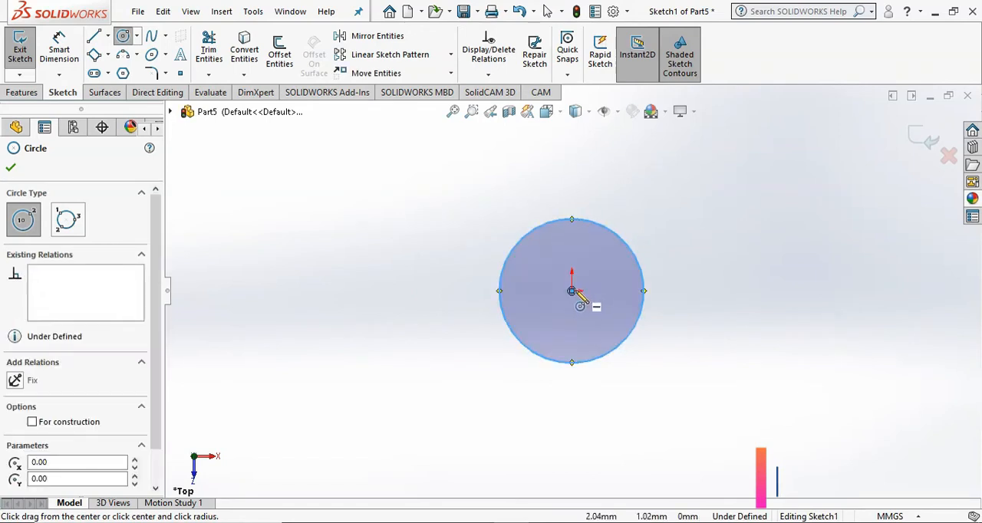
click(571, 291)
click(699, 281)
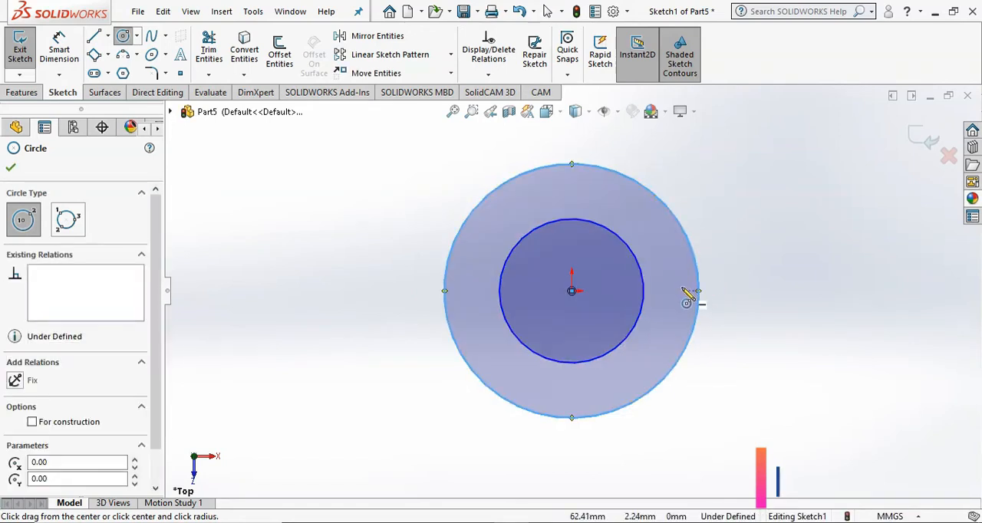
- Dimension the outer circle's diameter as 22 mm
click(61, 47)
scroll(712, 274, up, 2)
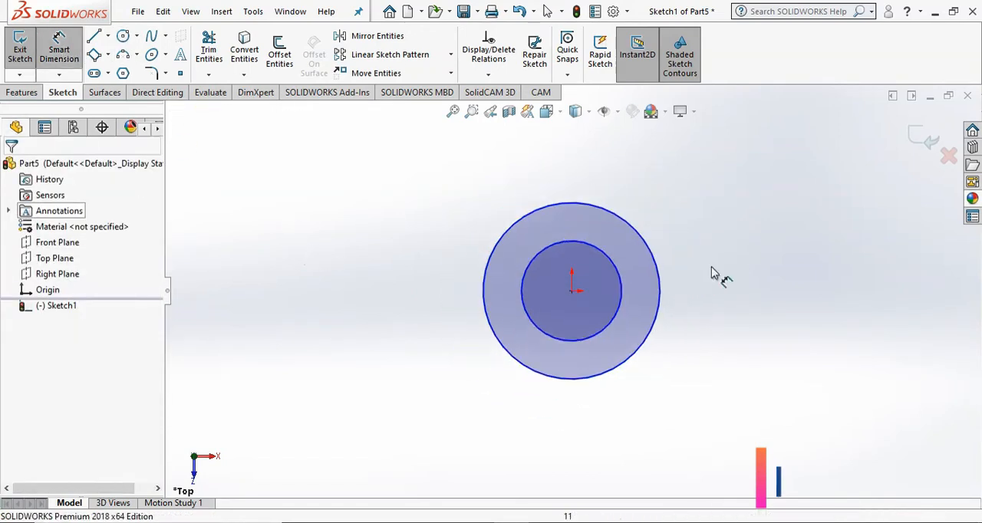
click(677, 287)
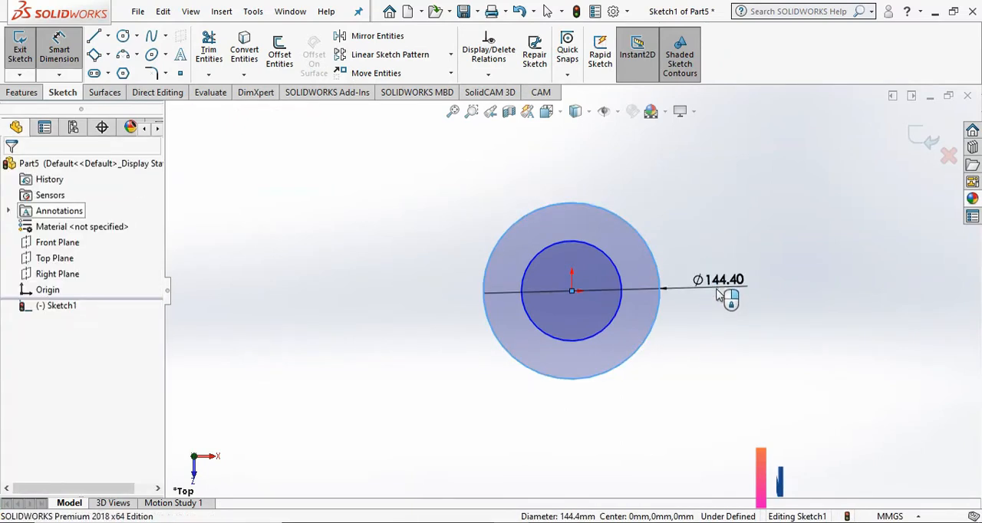
click(723, 296)
text(22)
click(655, 284)
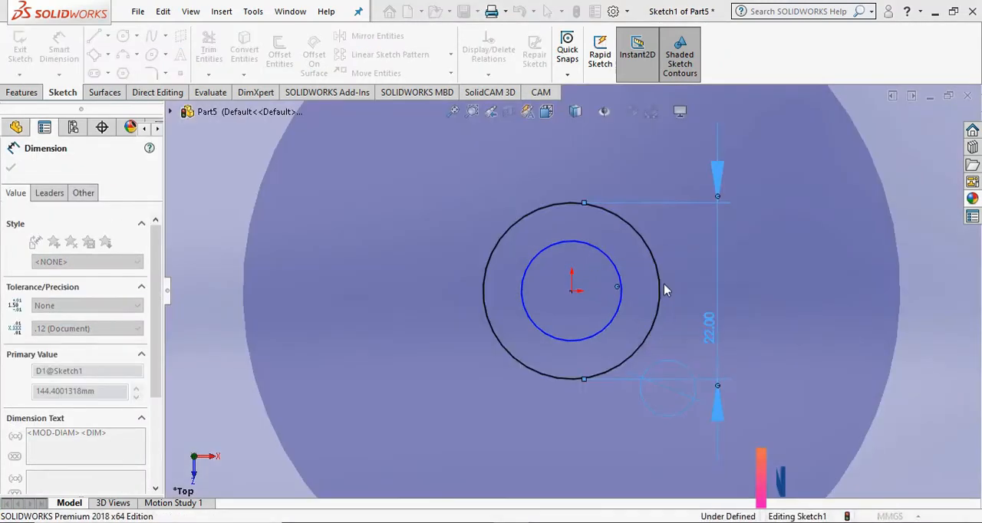
- Dimension the inner circle's diameter as 16 mm and finish dimensioning
click(620, 299)
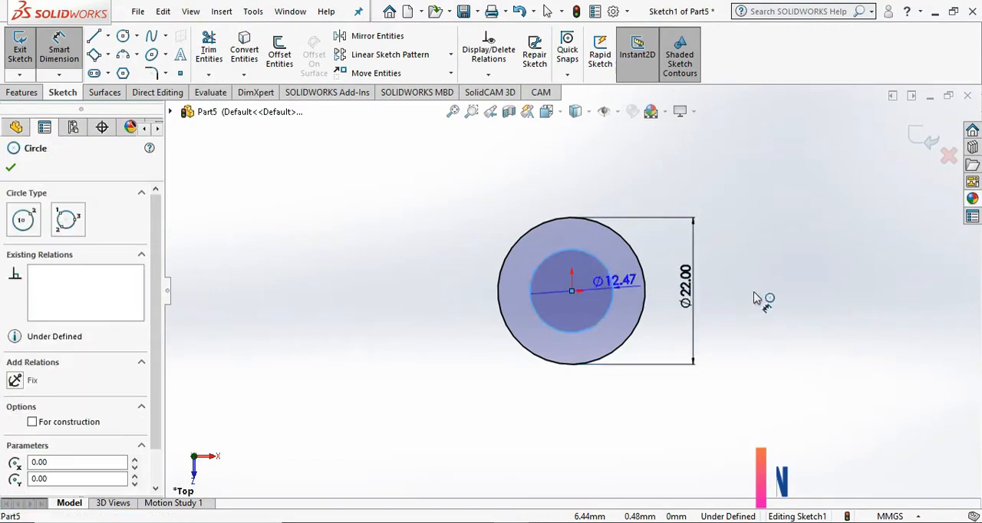
click(749, 300)
text(16)
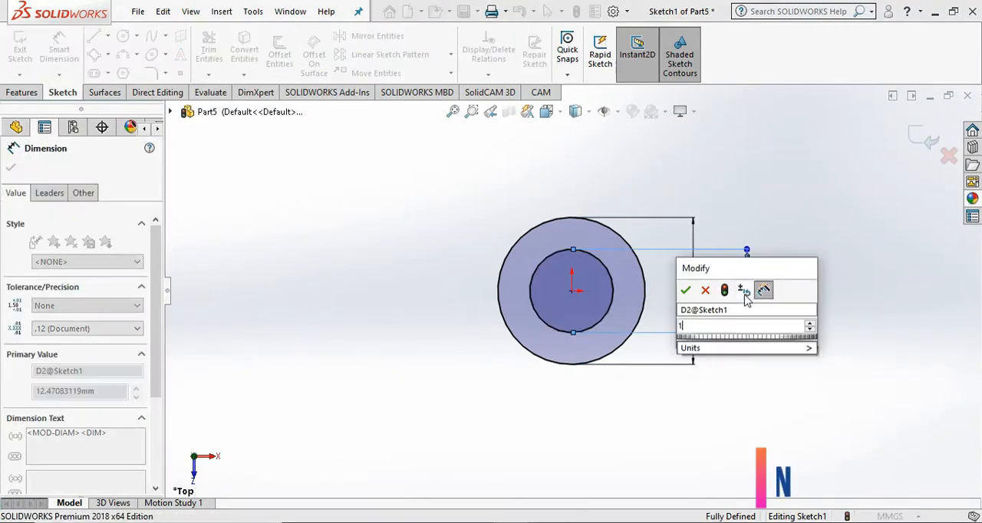
key(Return)
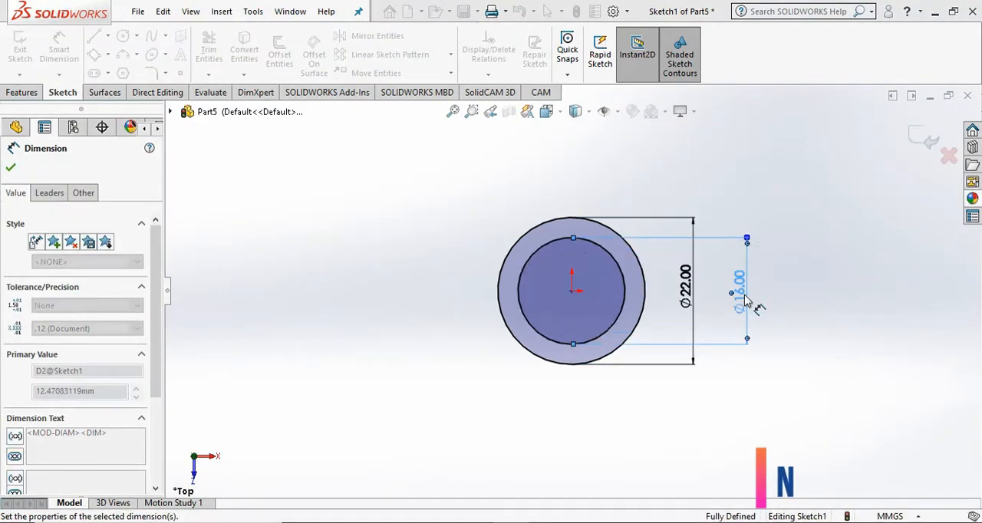
click(11, 170)
- Draw a horizontal centerline about 40 mm long from the origin out to the left of the circles
click(95, 36)
click(108, 37)
click(119, 75)
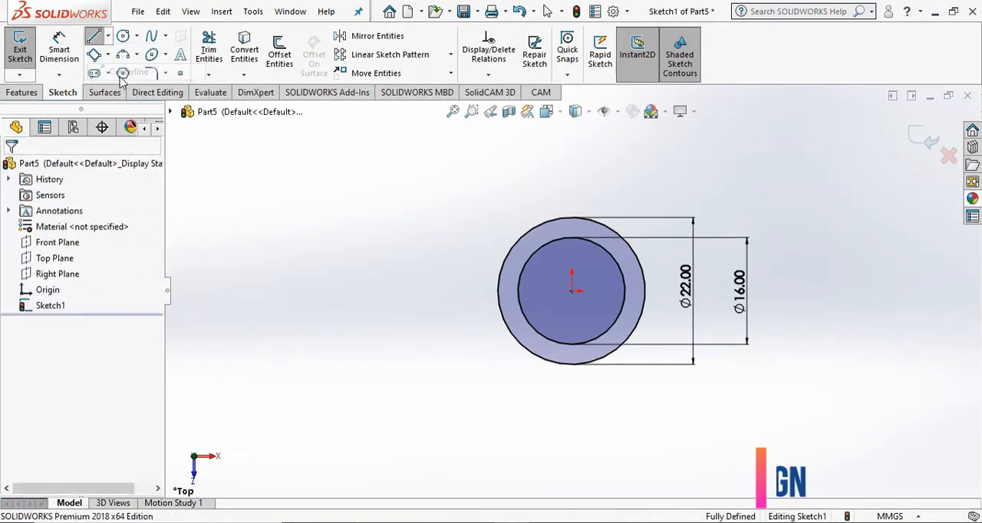
click(572, 291)
click(303, 291)
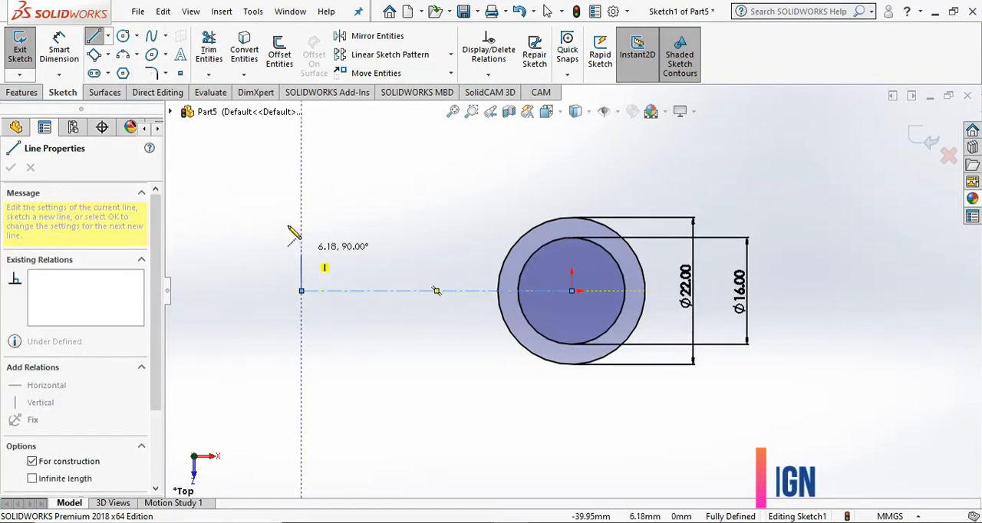
right_click(259, 180)
click(261, 181)
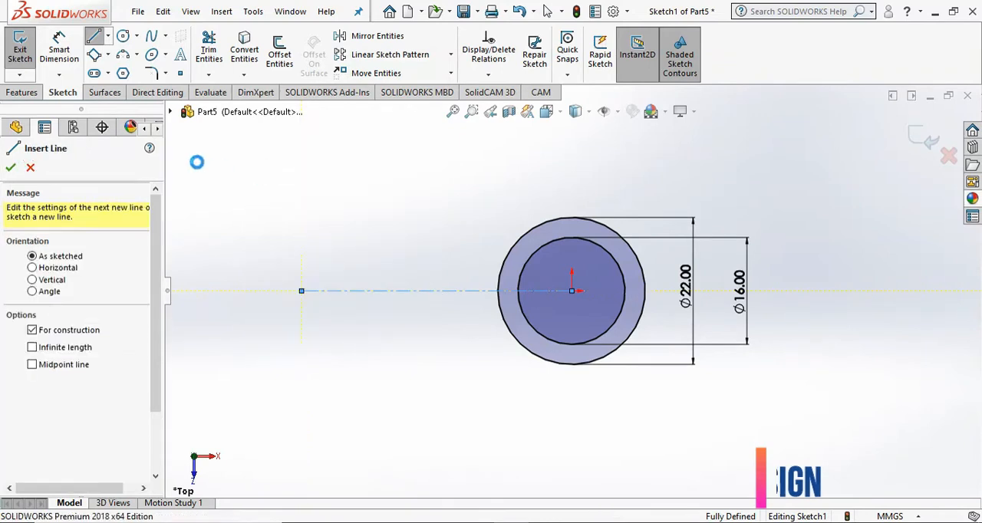
- Sketch a small circle of about 4.6 mm radius centred on the centerline's outer end
click(122, 37)
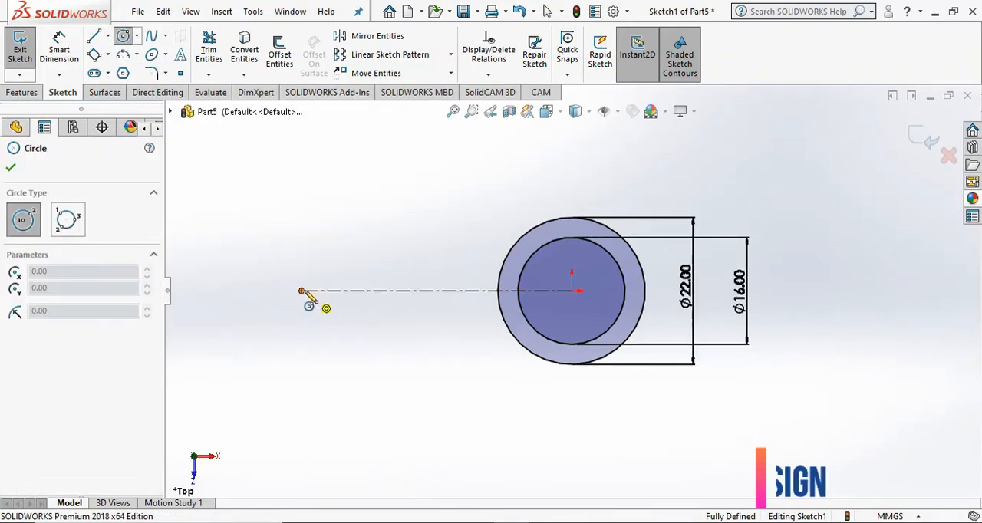
click(302, 291)
click(317, 272)
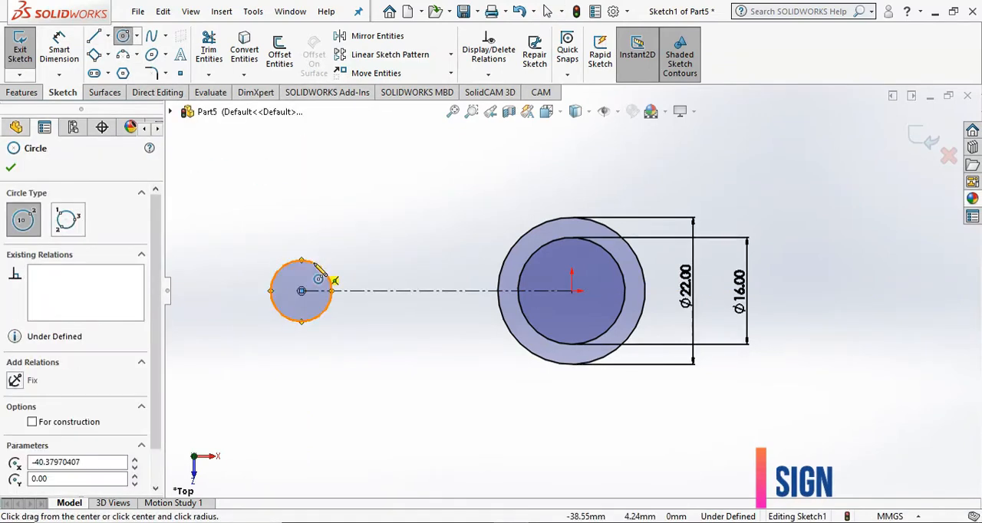
- Sketch a slanted line about 34 mm long, tangent to the small circle's upper side and rising toward the large circles
click(93, 37)
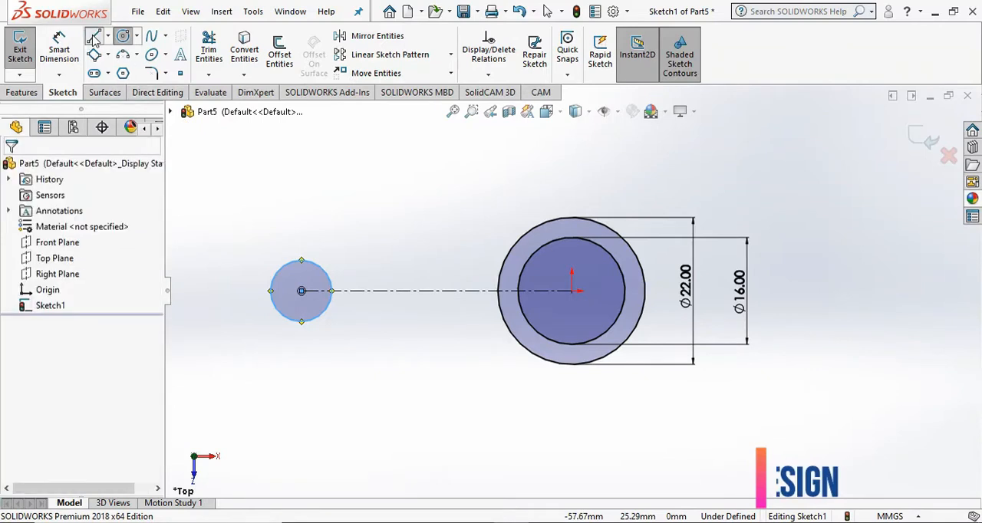
click(302, 260)
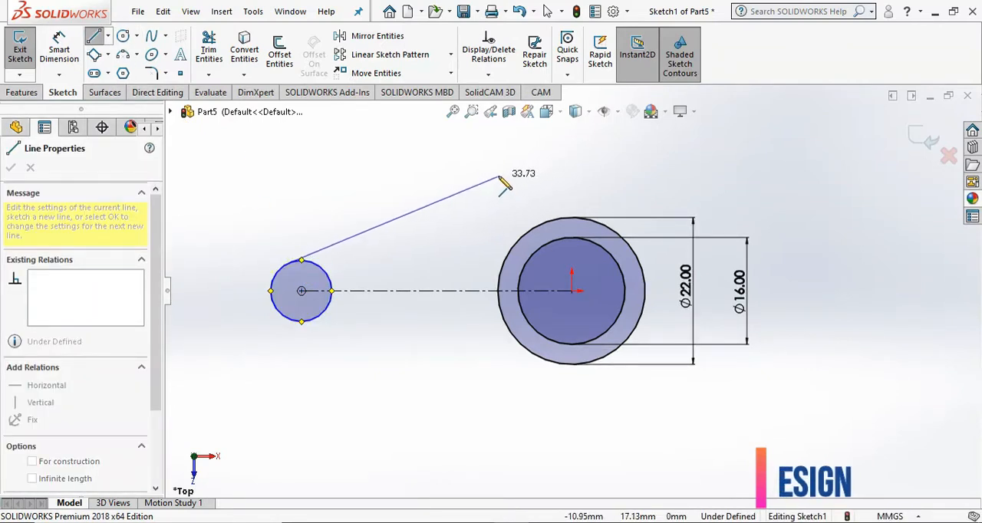
click(499, 174)
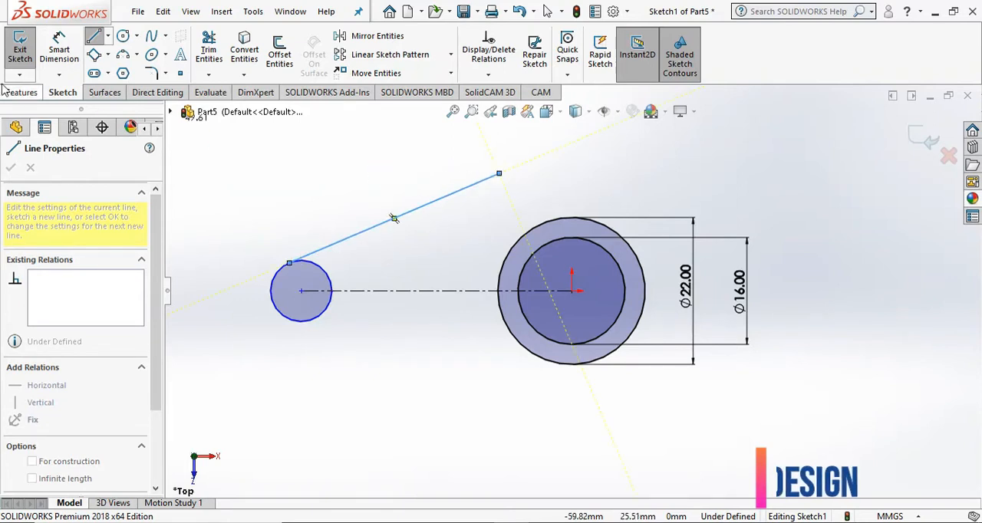
click(30, 167)
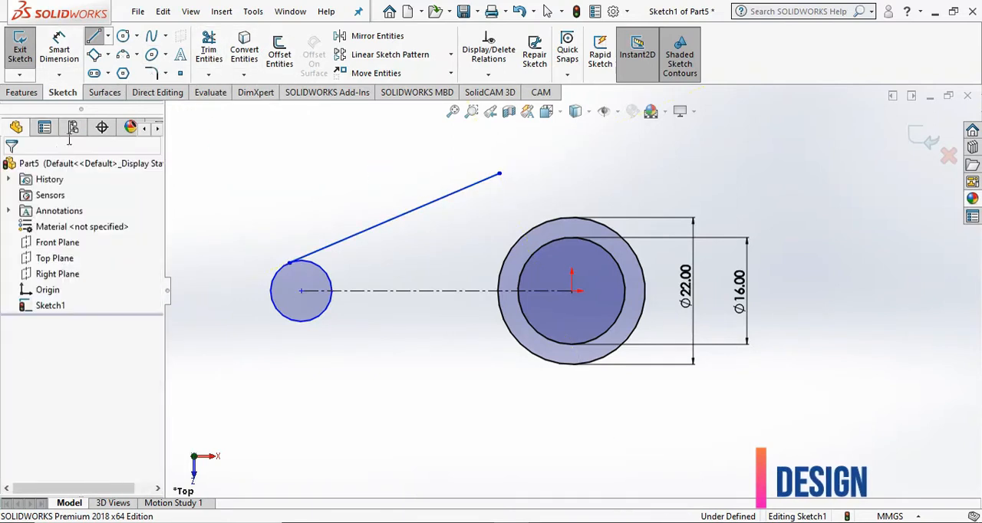
- Mirror the slanted tangent line about the horizontal centerline, keeping the original
click(378, 36)
click(312, 261)
click(83, 346)
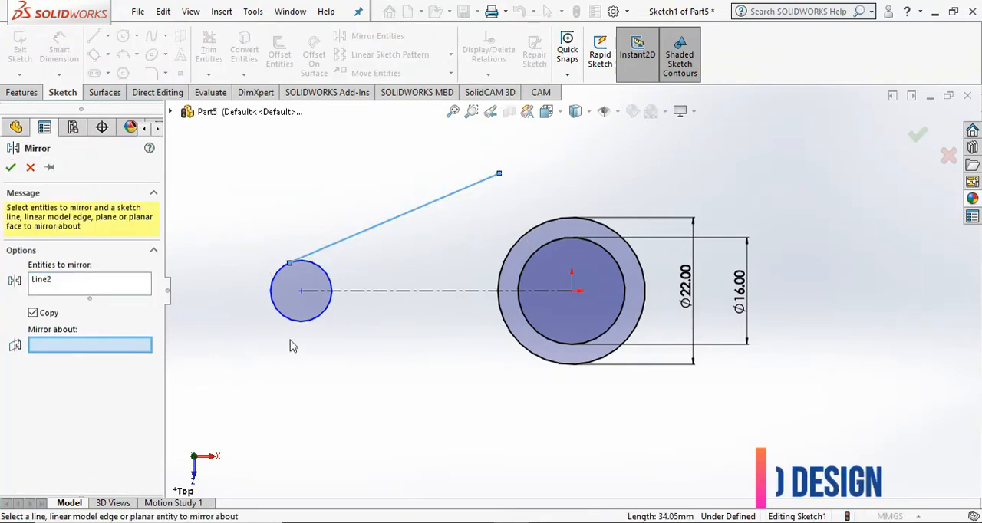
click(398, 291)
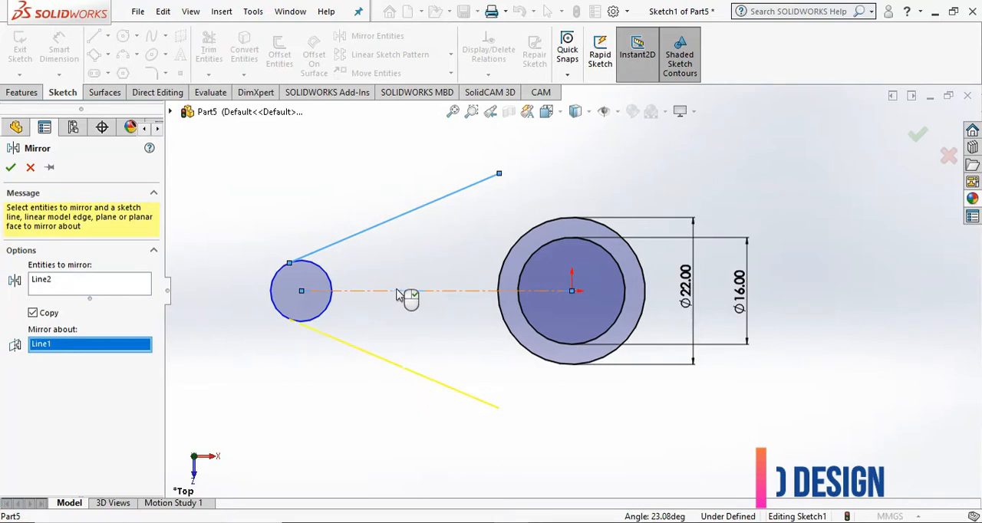
click(11, 168)
- Trim away the part of the small circle facing the large circles, between the two slanted lines
click(54, 56)
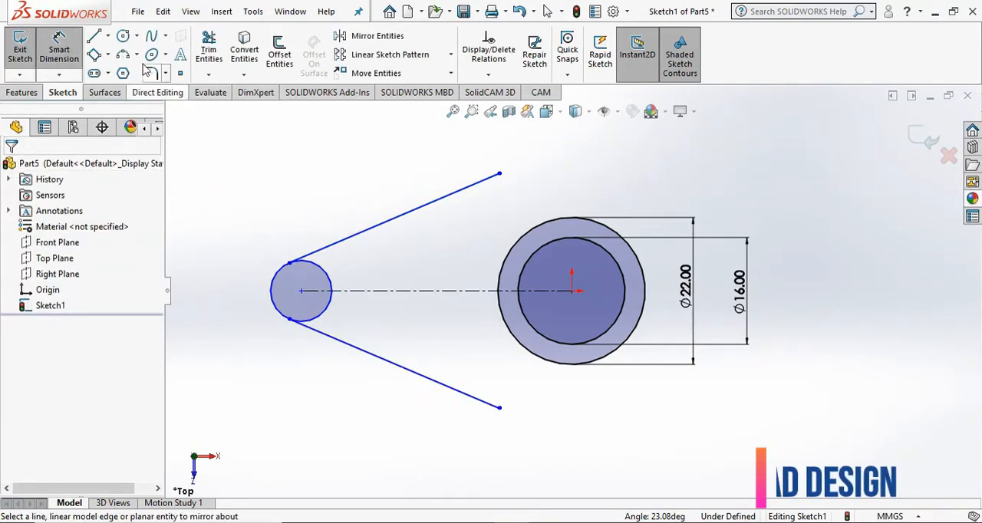
click(206, 52)
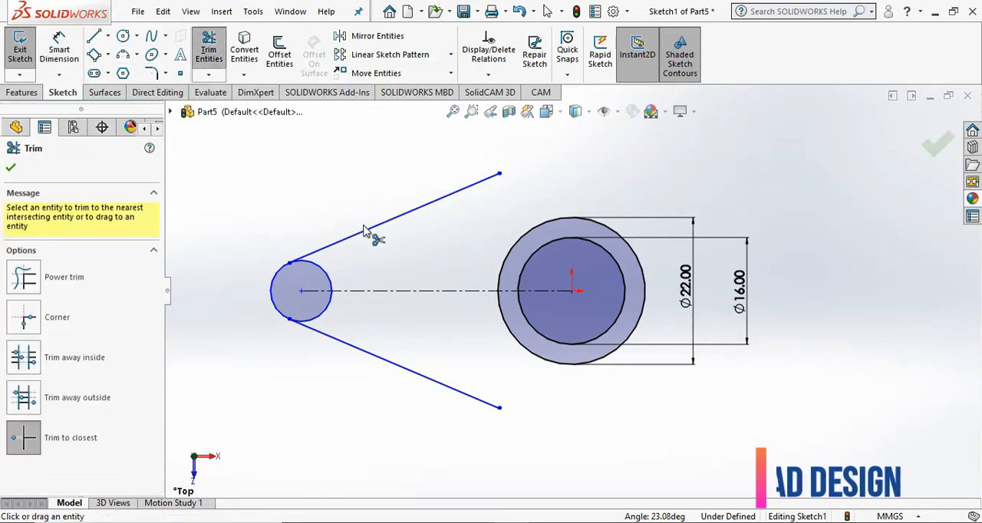
click(331, 295)
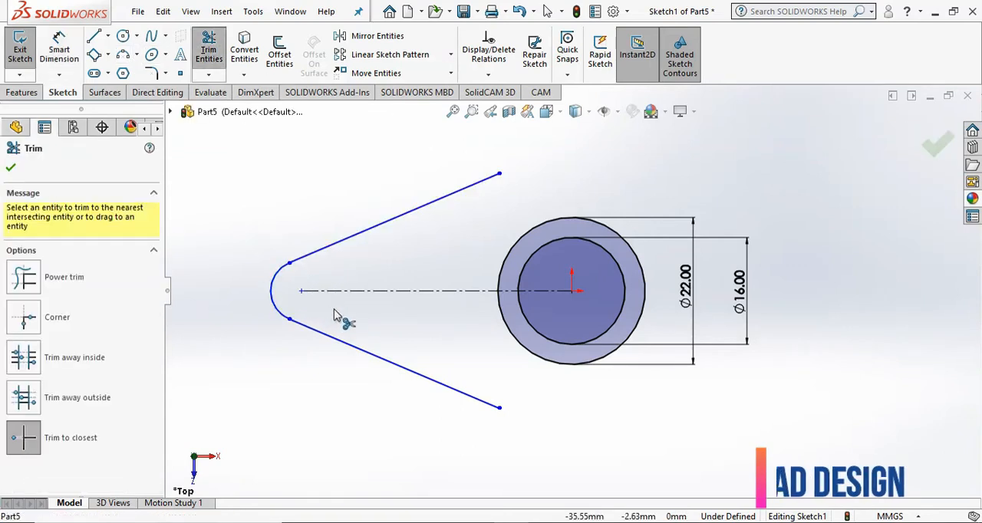
- Dimension the remaining end arc's radius as 6 mm
click(60, 40)
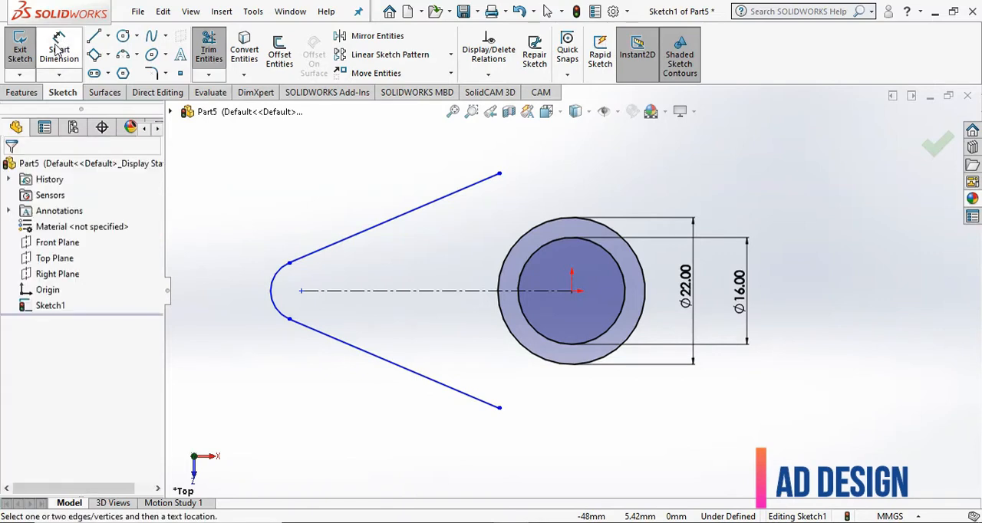
click(270, 270)
click(243, 250)
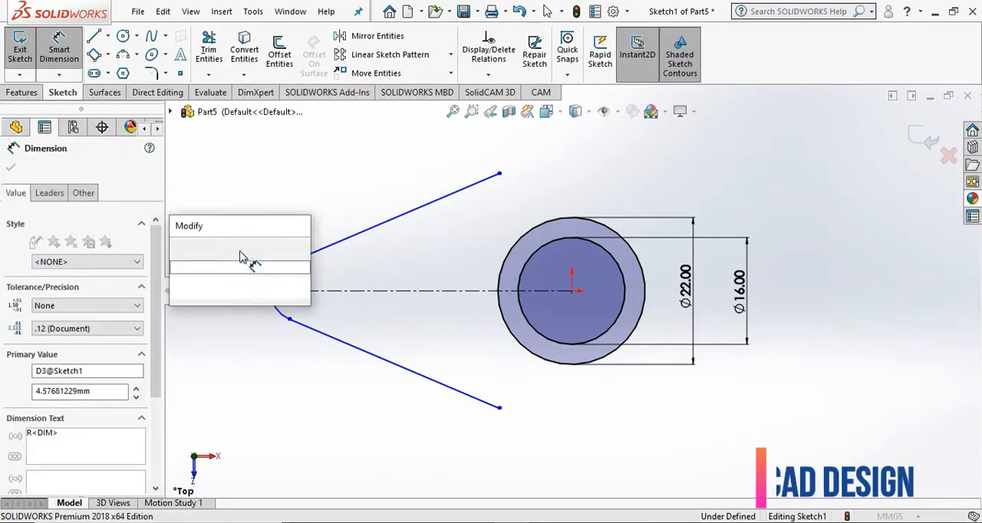
text(6)
key(Return)
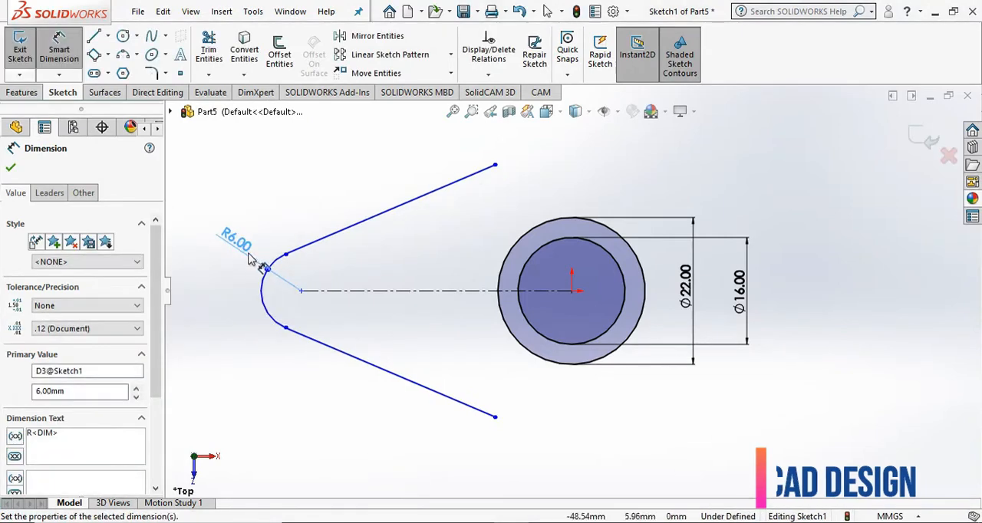
- Dimension the angle between the two slanted lines as 22 degrees
click(301, 338)
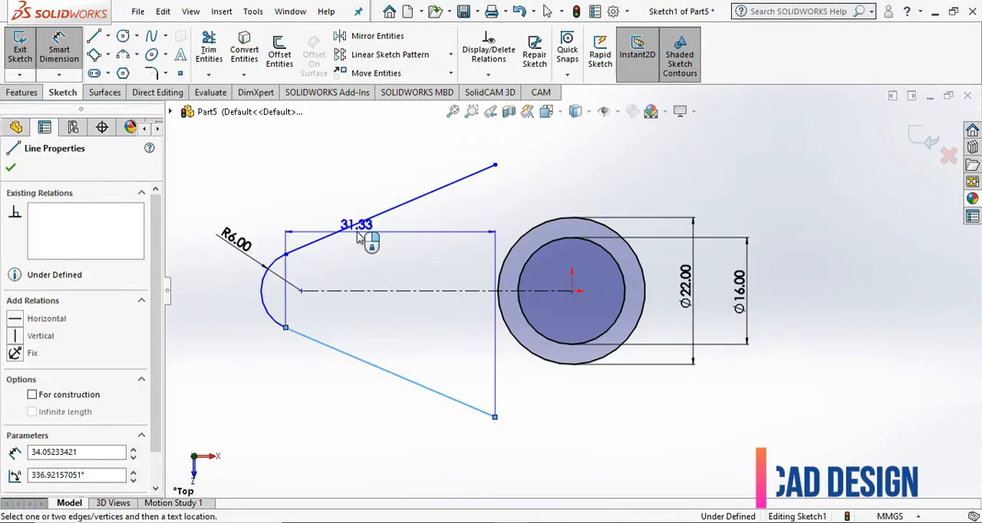
click(383, 213)
click(395, 278)
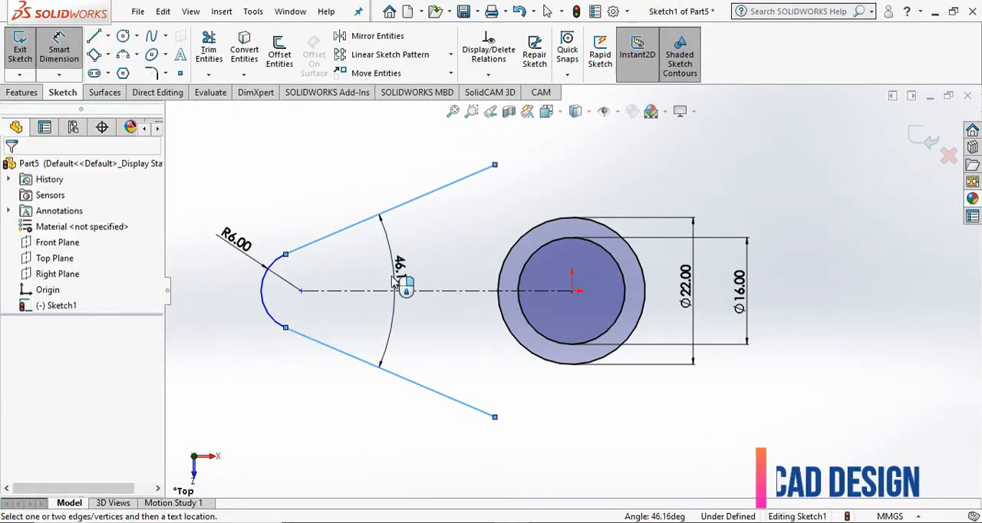
text(22)
key(Return)
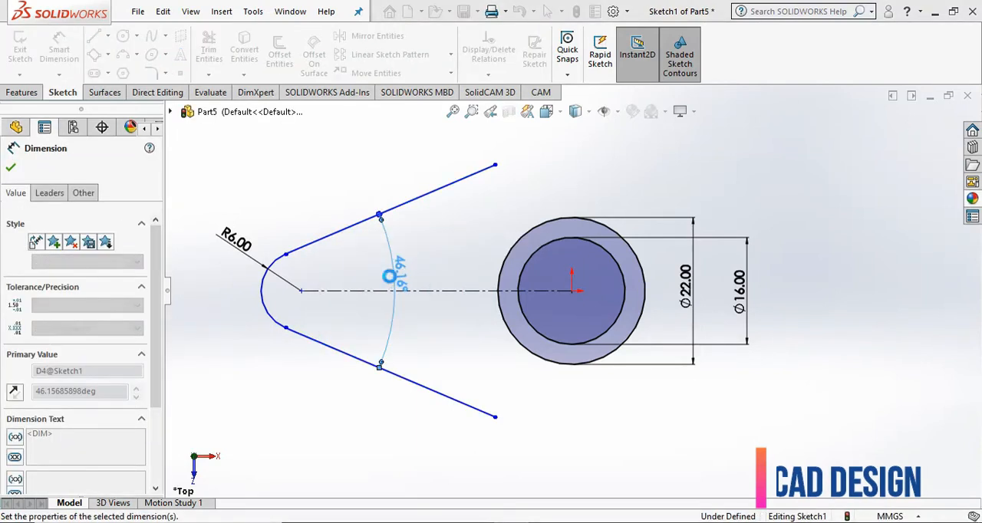
- Dimension the horizontal distance between the end arc's center and the origin as 35 mm
click(301, 292)
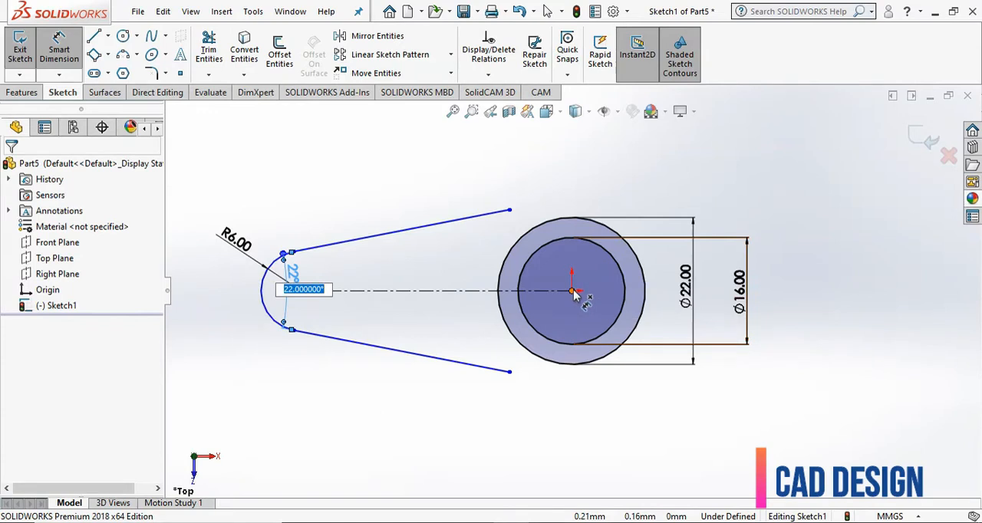
click(572, 291)
click(301, 291)
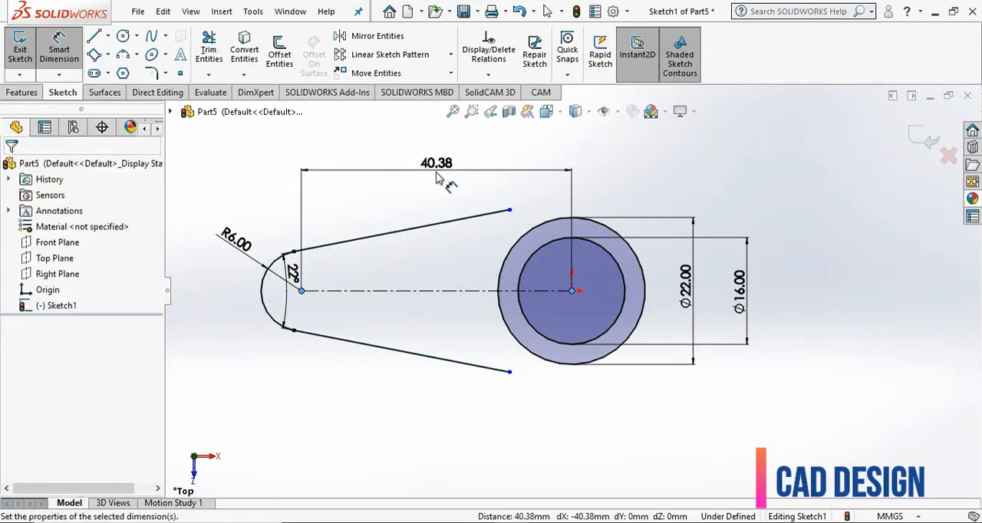
click(436, 178)
text(35)
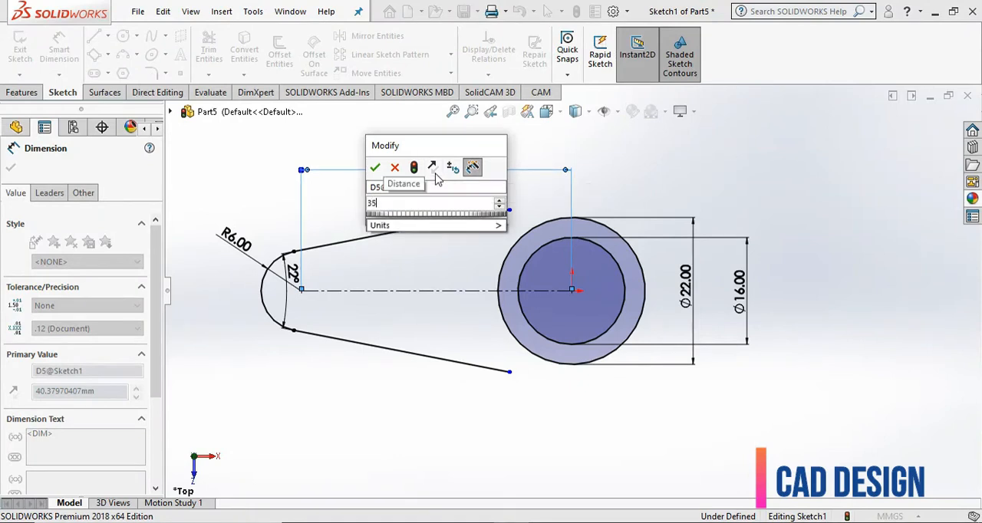
click(375, 168)
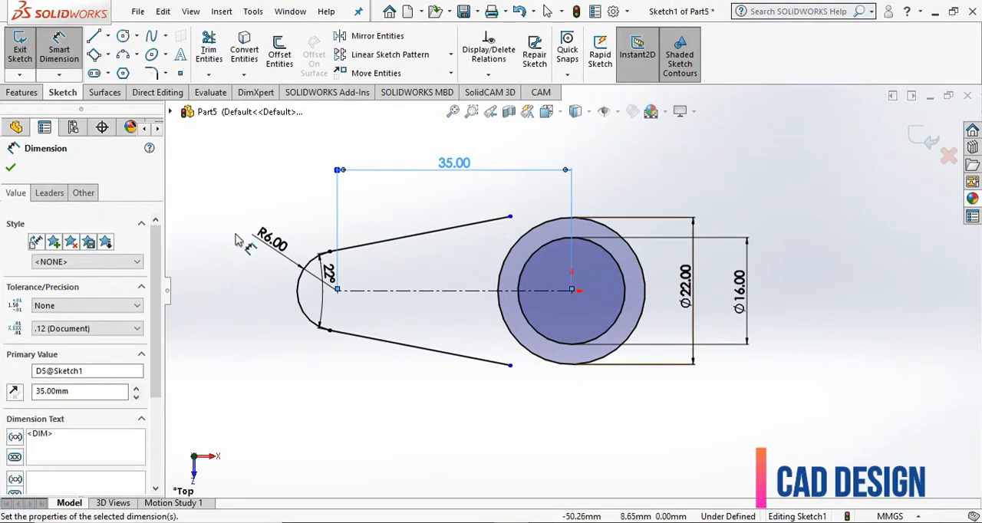
- Draw a vertical line joining the open ends of the two slanted lines
click(94, 36)
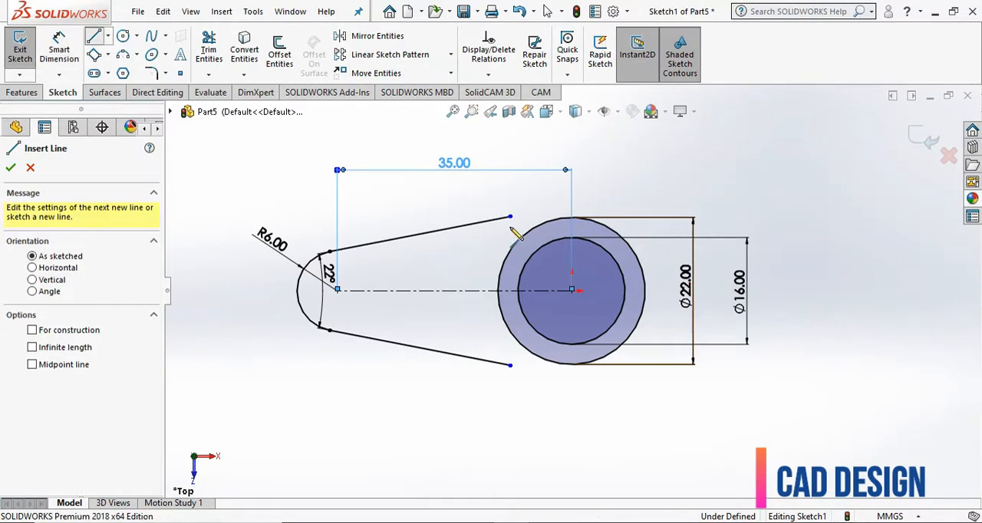
click(510, 218)
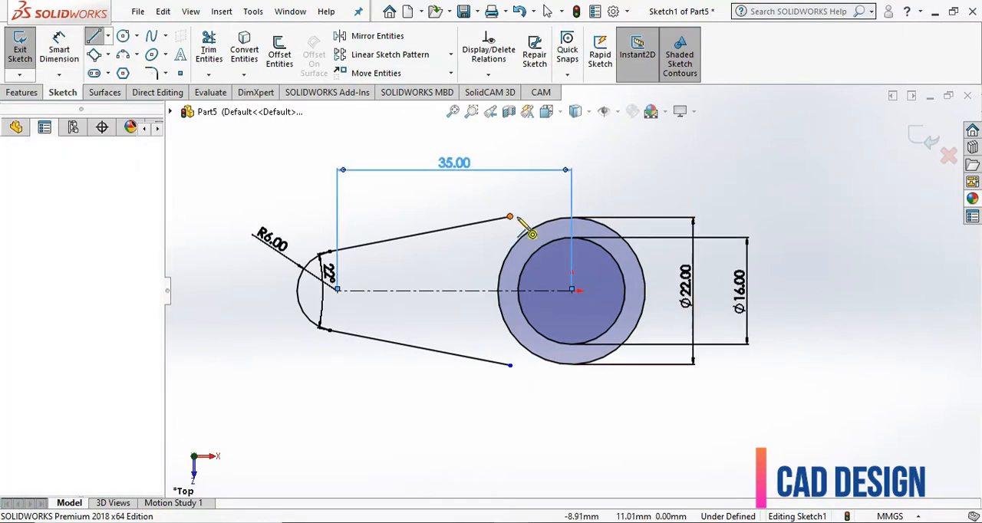
click(509, 365)
key(Escape)
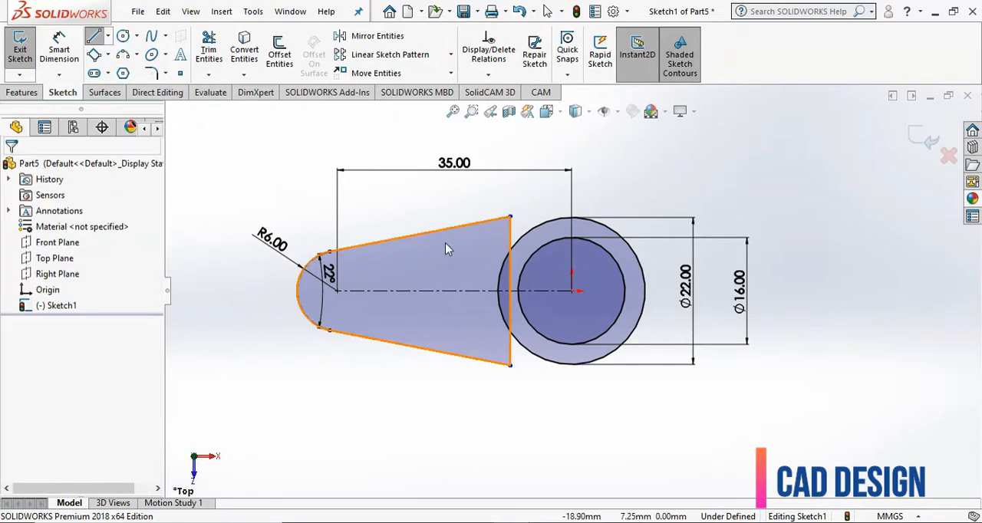
- Make the vertical closing line coincident with the origin and finish the sketch
click(573, 293)
ctrl+click(511, 244)
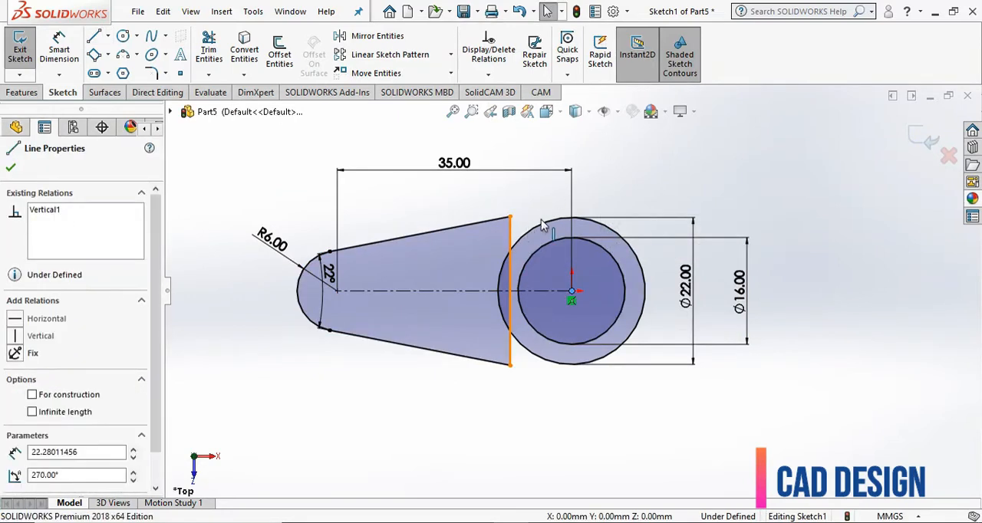
click(574, 177)
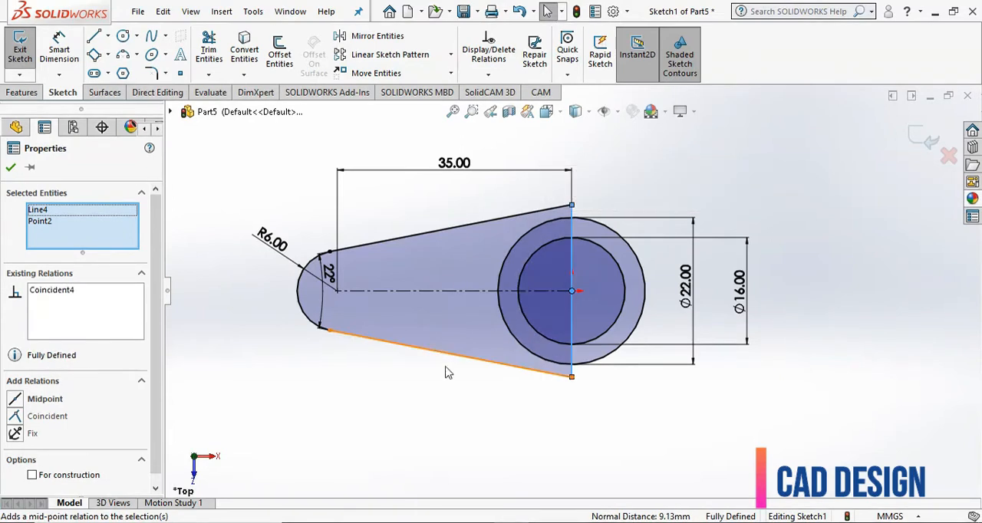
click(577, 419)
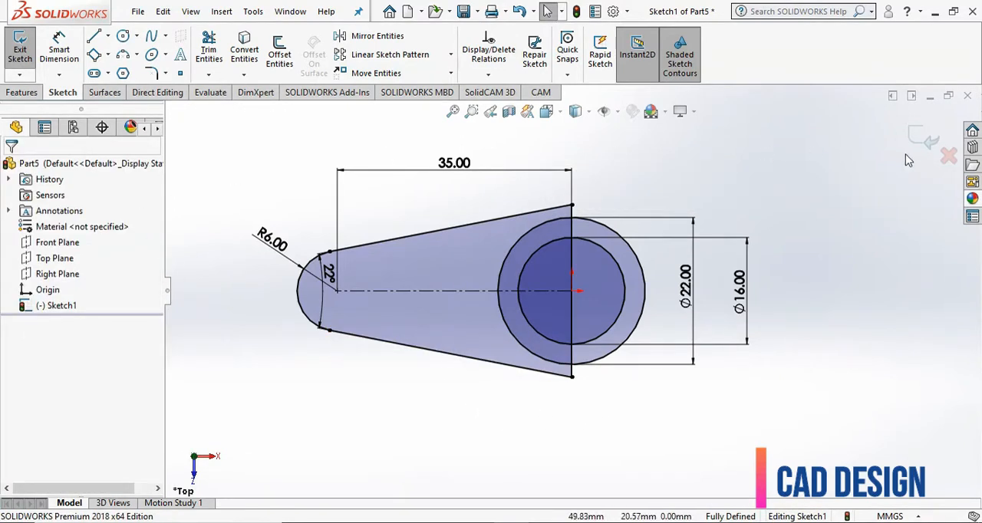
click(923, 138)
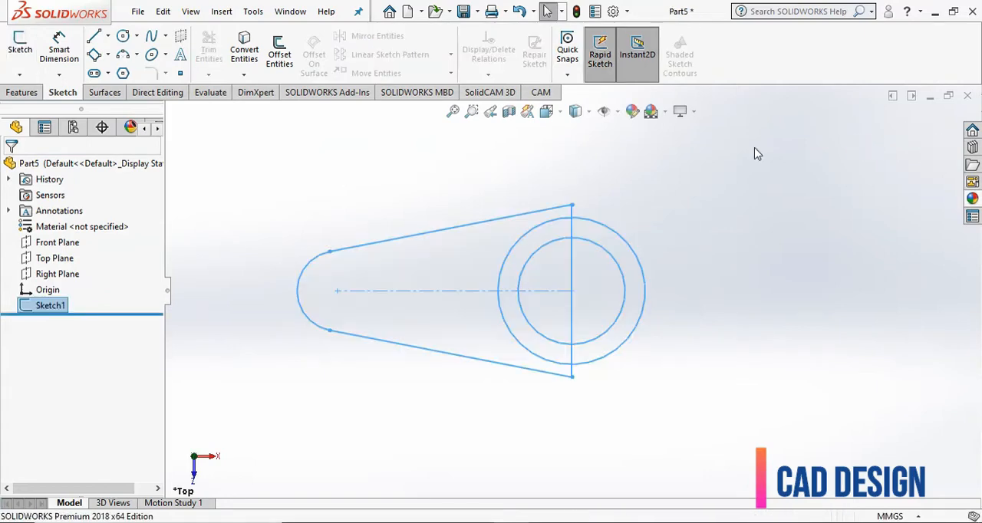
- Extrude only the ring regions between the two hub circles to a blind depth of 22 mm
click(23, 92)
click(23, 55)
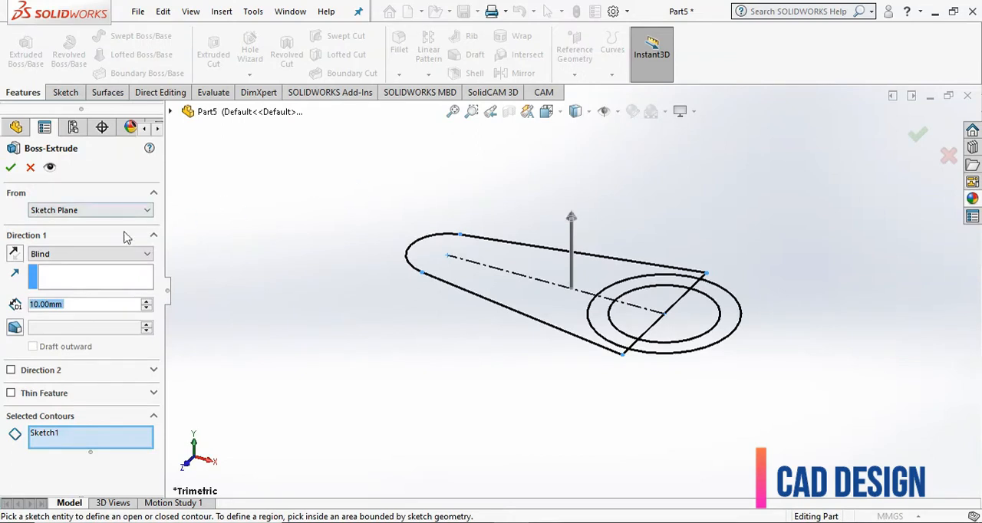
click(78, 445)
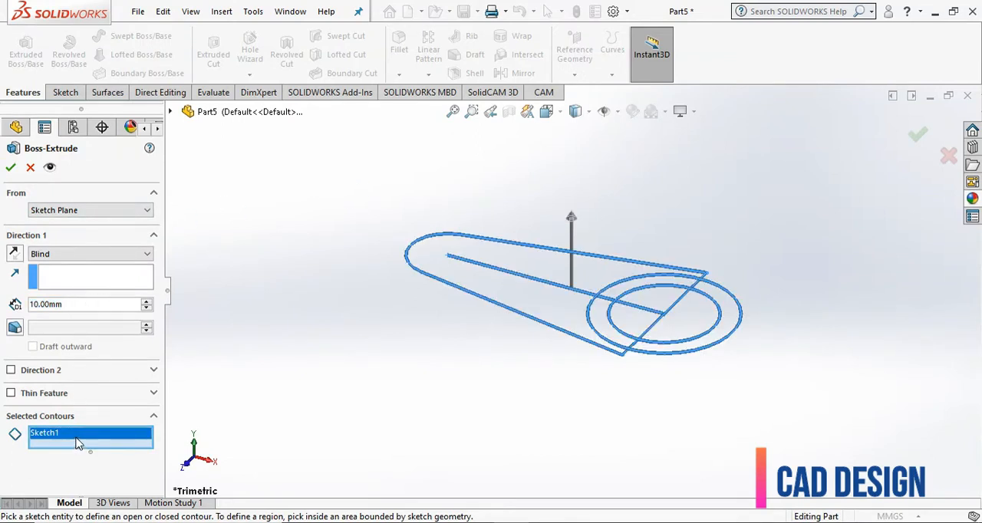
right_click(77, 441)
click(108, 448)
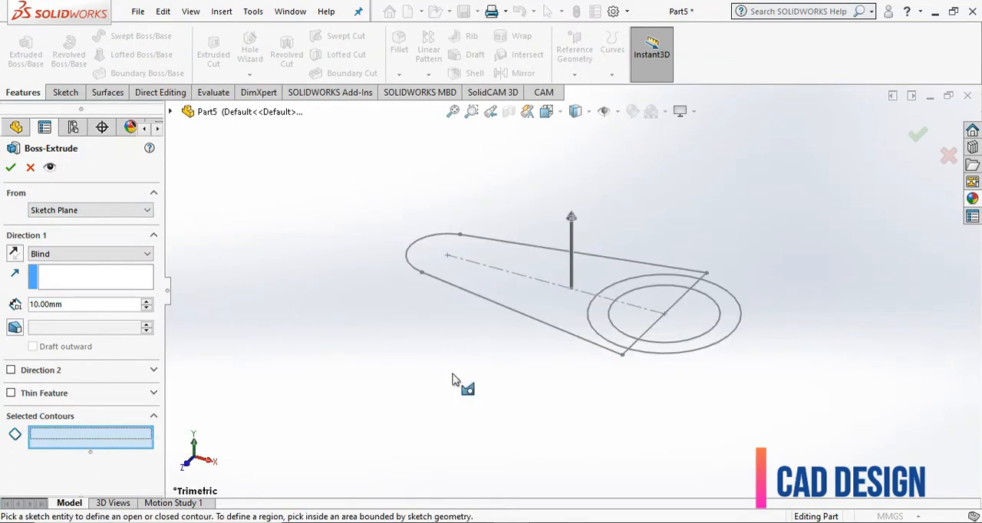
click(628, 292)
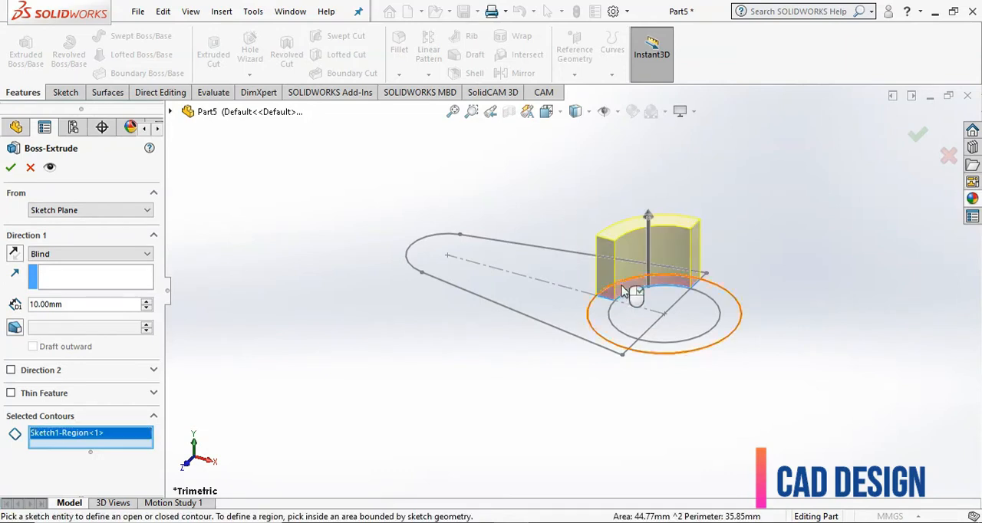
click(602, 320)
click(722, 326)
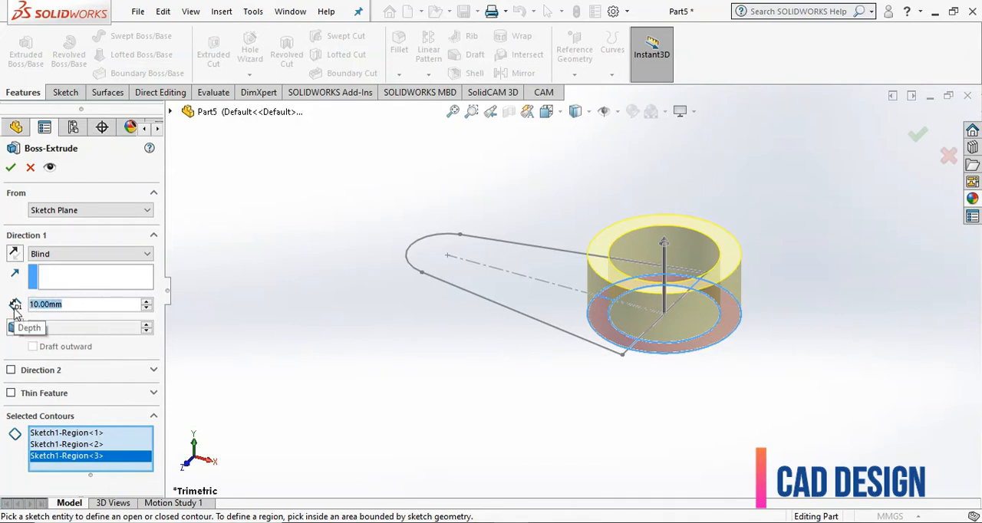
text(22)
key(Return)
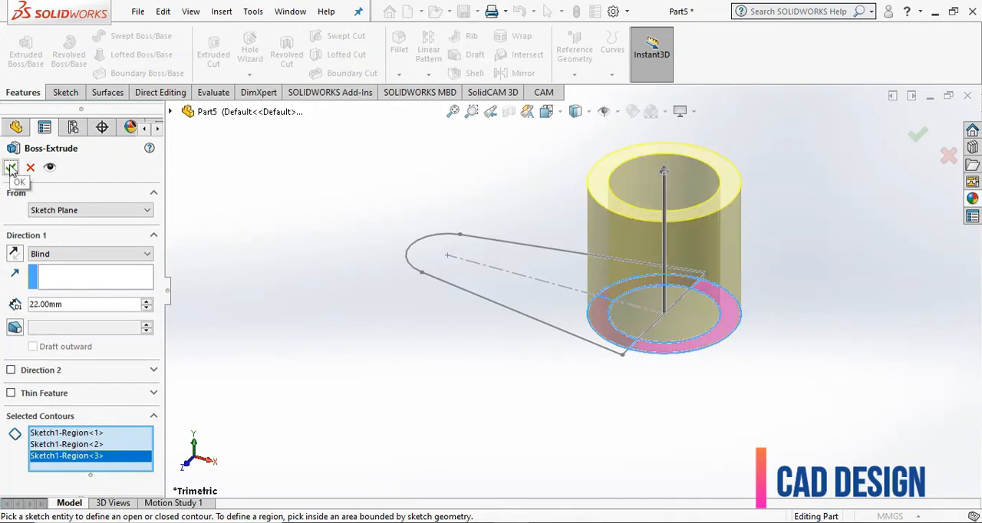
click(10, 168)
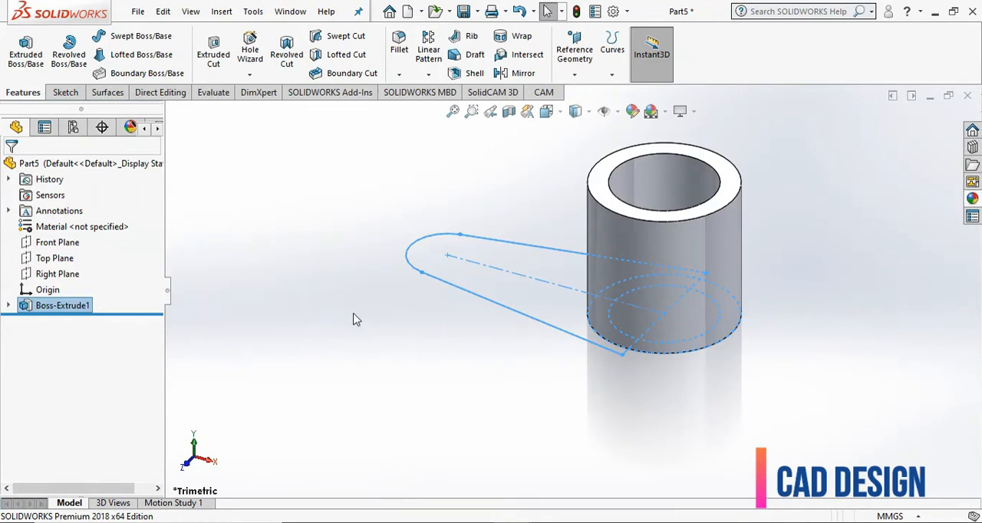
- Show the extrusion's absorbed sketch, Sketch1, in the model
click(356, 318)
click(9, 306)
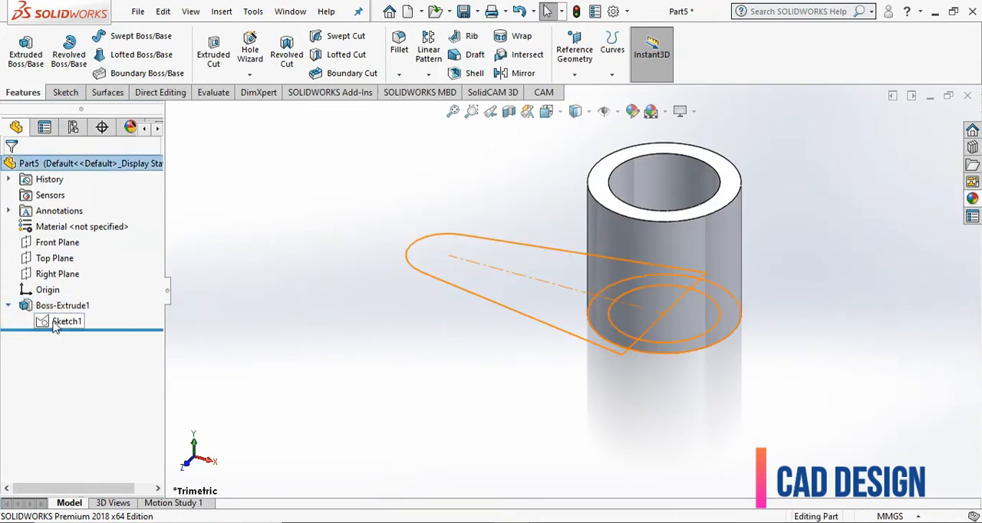
click(65, 320)
click(320, 359)
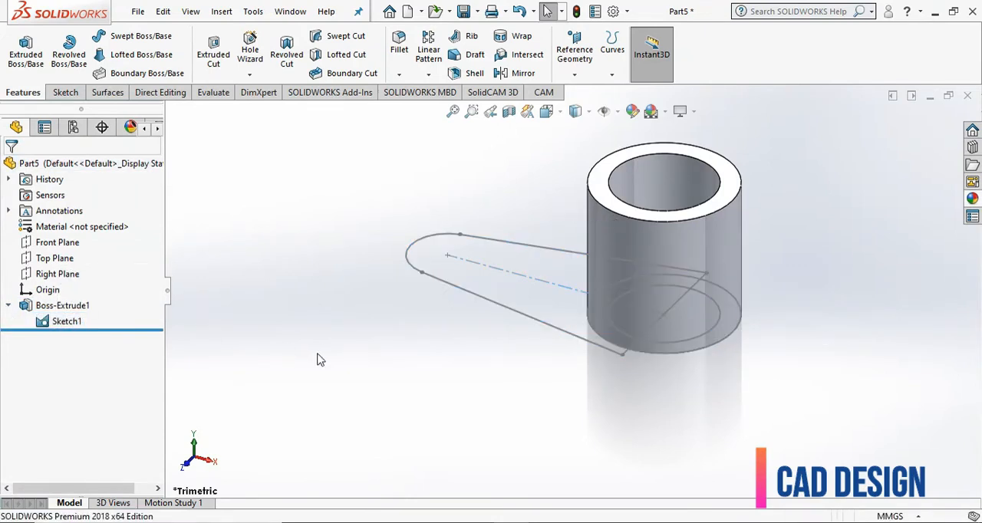
- On the Front Plane, sketch a line about 33 mm long sloping down from the hub's side, ending in a vertical line about 4.7 mm long
click(59, 243)
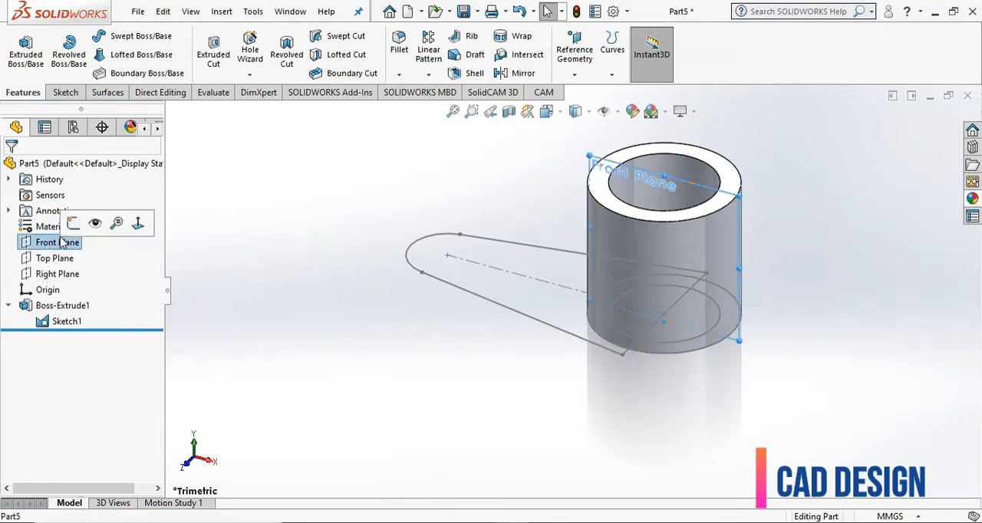
click(65, 92)
click(20, 47)
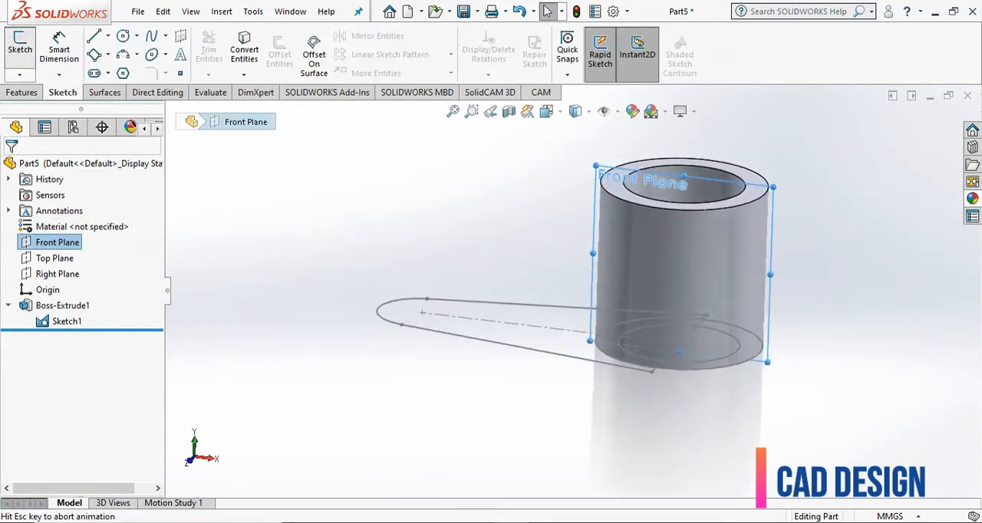
click(93, 36)
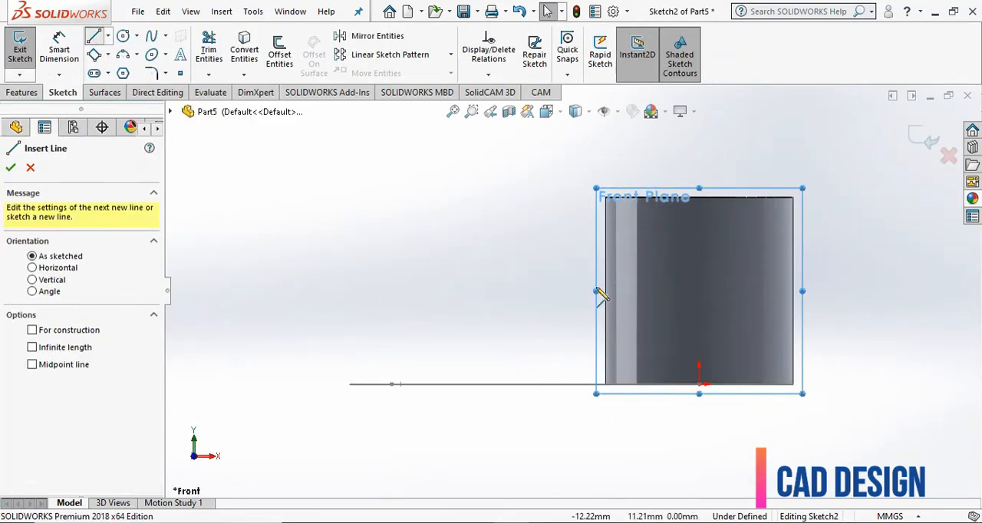
click(605, 230)
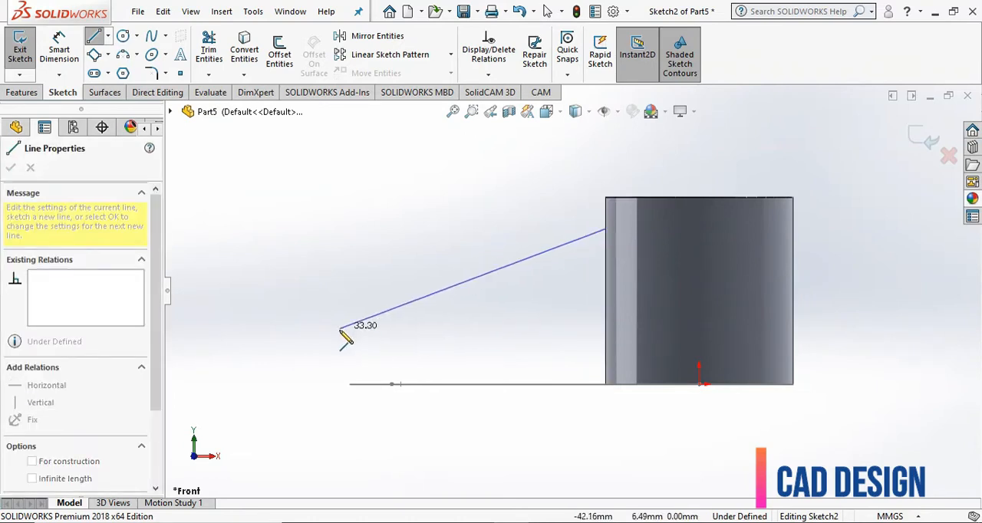
click(343, 330)
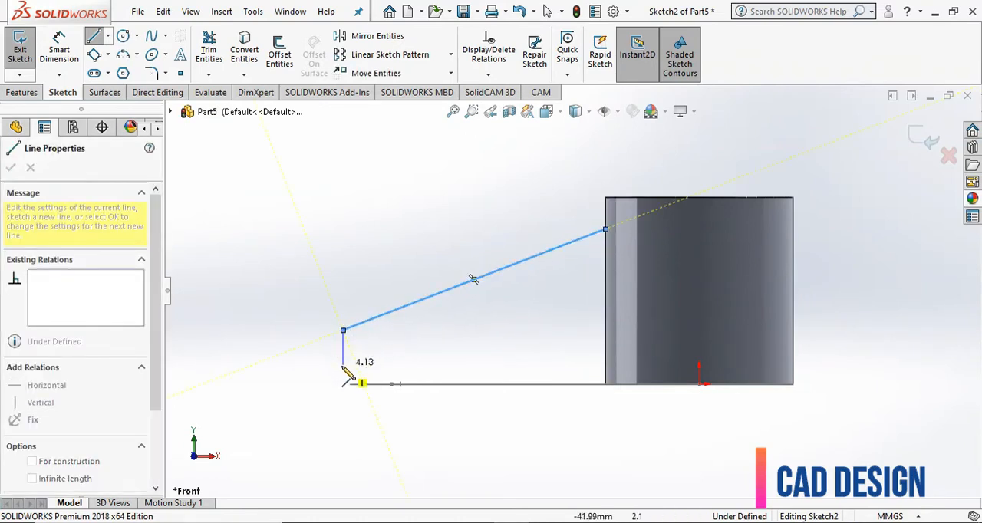
click(343, 370)
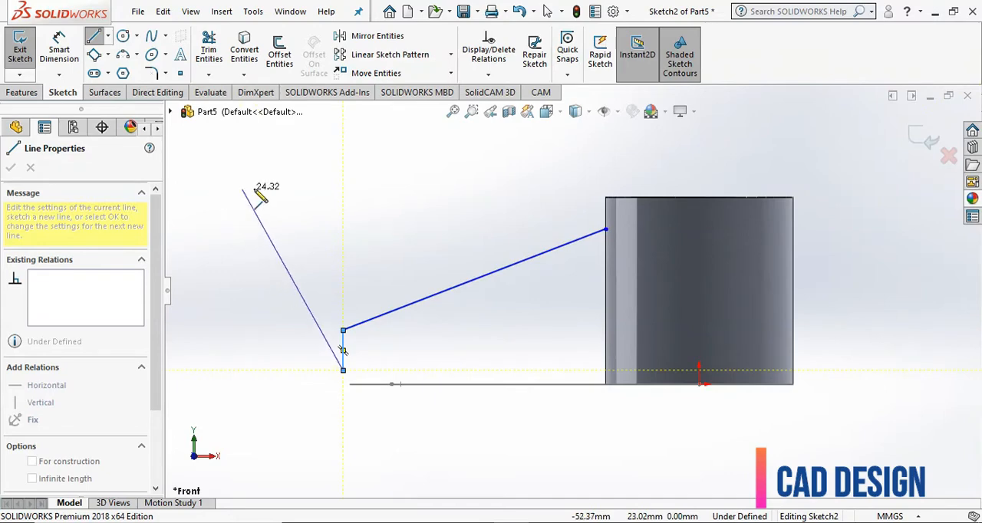
right_click(314, 210)
click(296, 199)
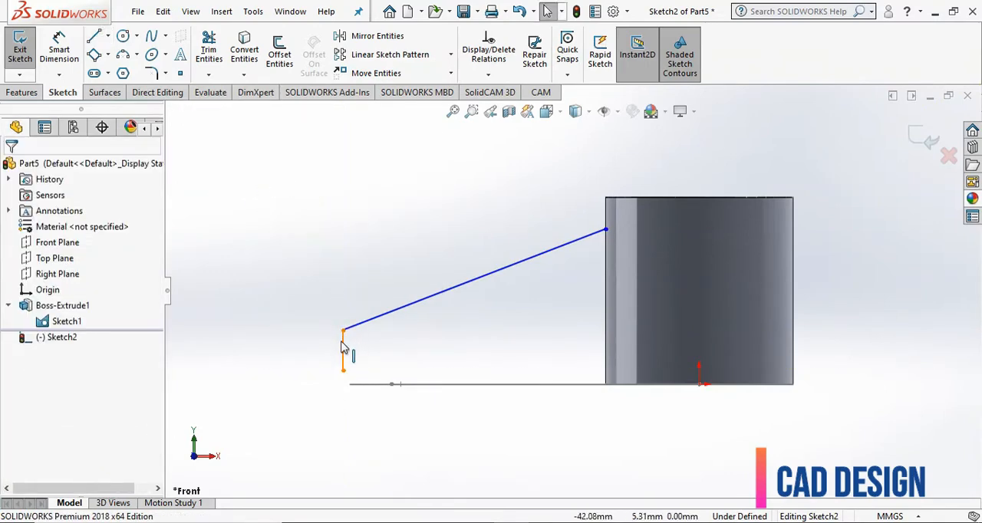
click(343, 348)
click(320, 277)
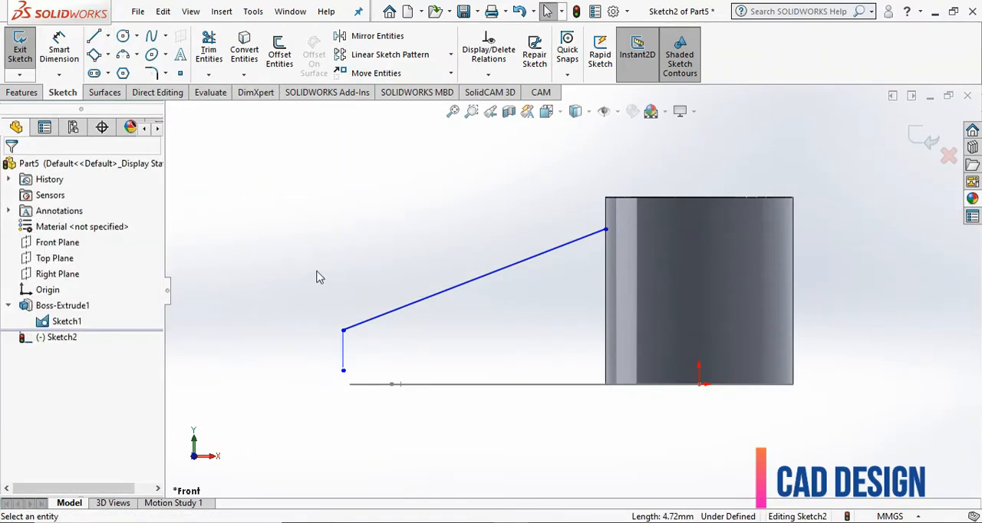
- Draw a vertical centerline about 28 mm long upward from the origin
click(109, 37)
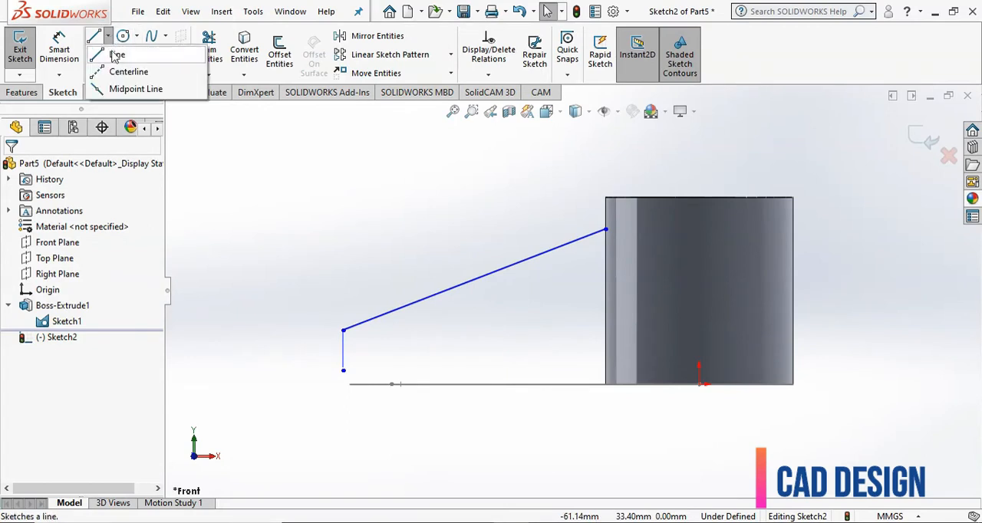
click(137, 61)
click(699, 383)
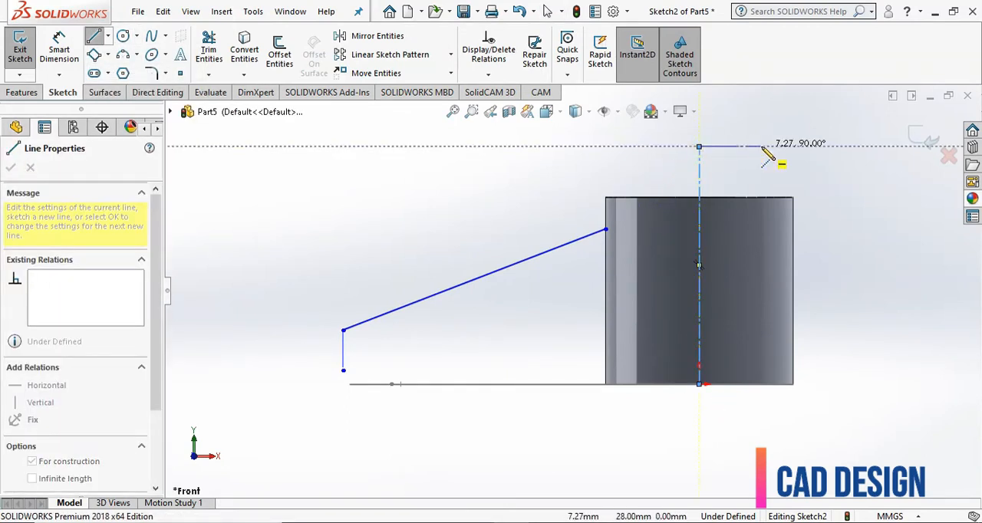
click(699, 147)
key(Escape)
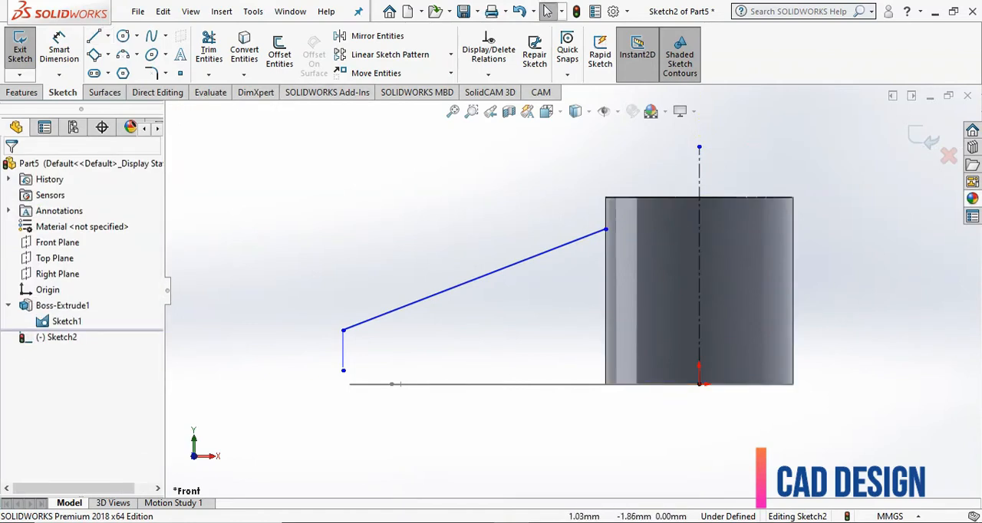
- Dimension the angle between the vertical centerline and the arm's sloped line, and set it to 112°
click(69, 61)
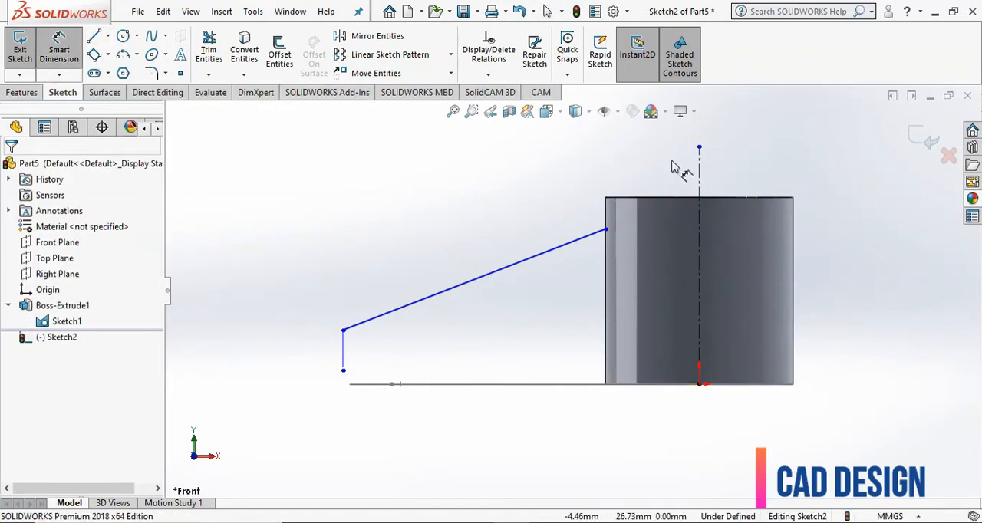
click(698, 181)
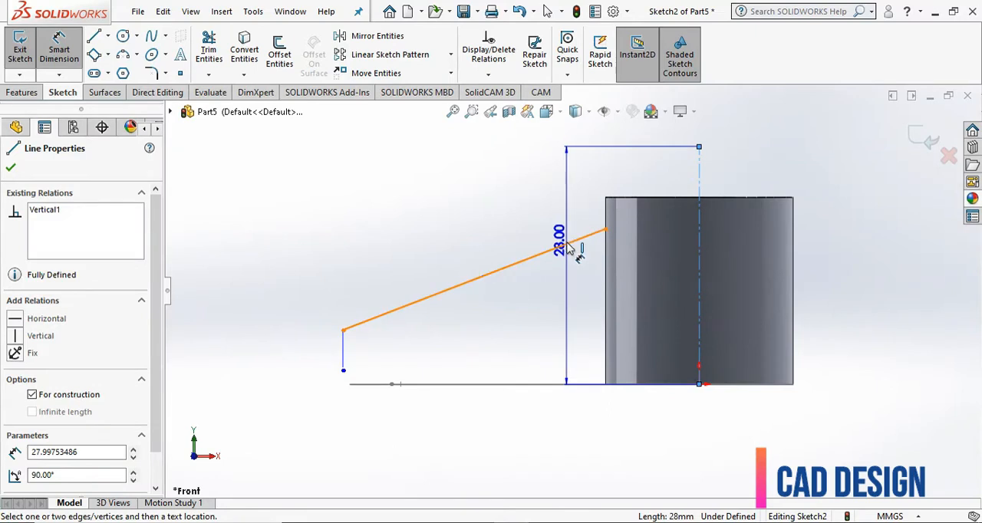
click(568, 244)
scroll(564, 224, up, 5)
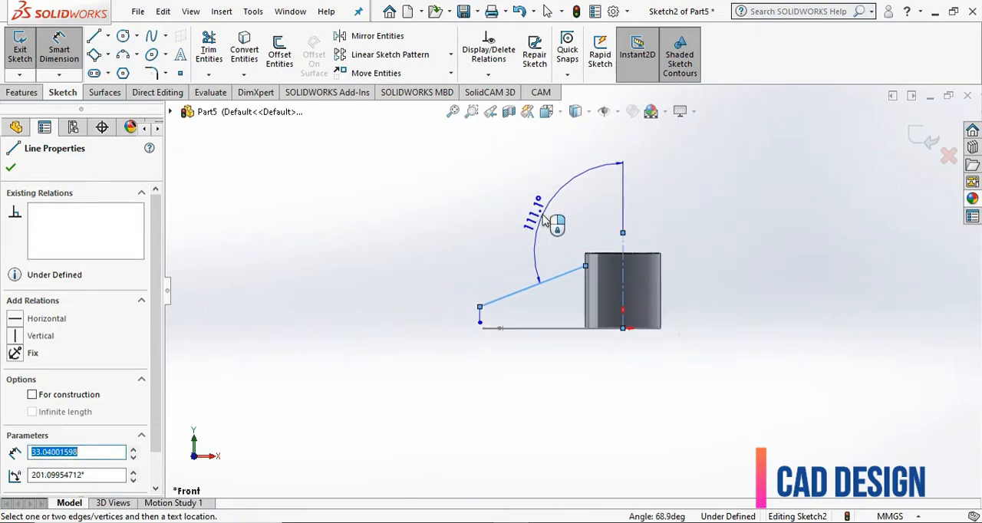
click(564, 232)
text(112)
click(502, 223)
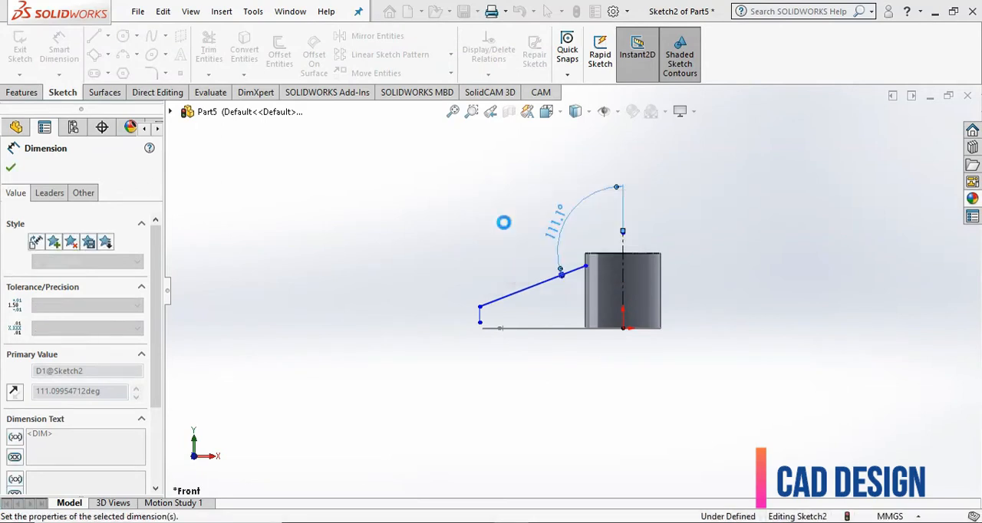
- Dimension the short vertical line at the arm's outer end and set its length to 6 mm
scroll(480, 313, down, 4)
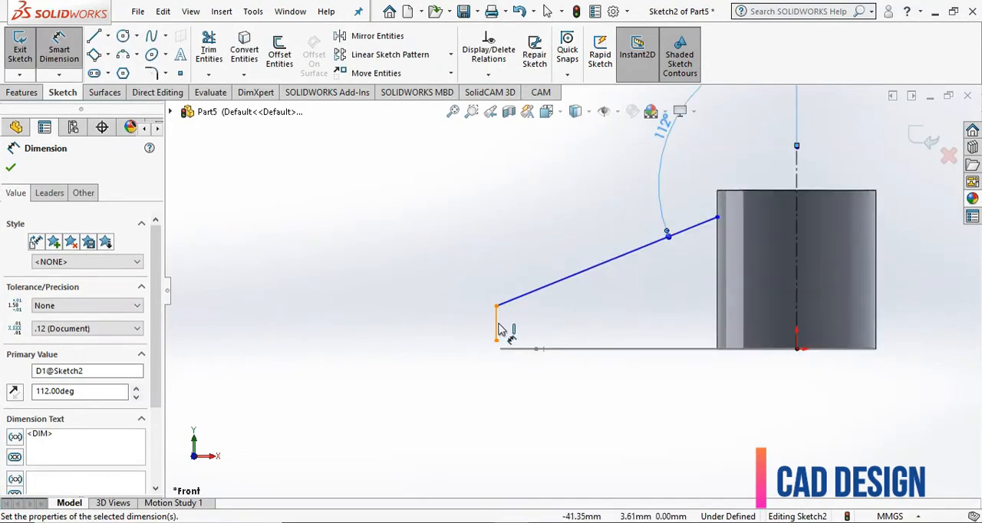
click(498, 329)
click(459, 329)
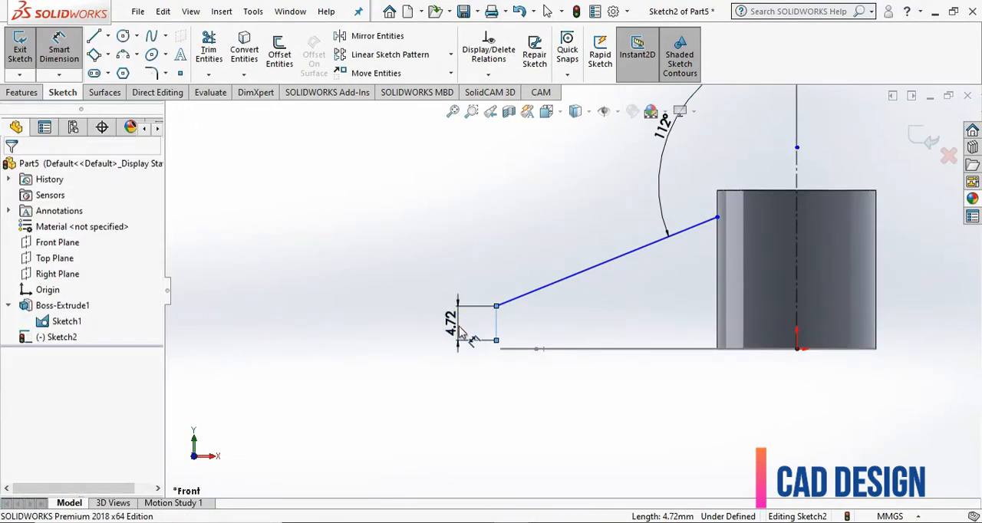
key(Return)
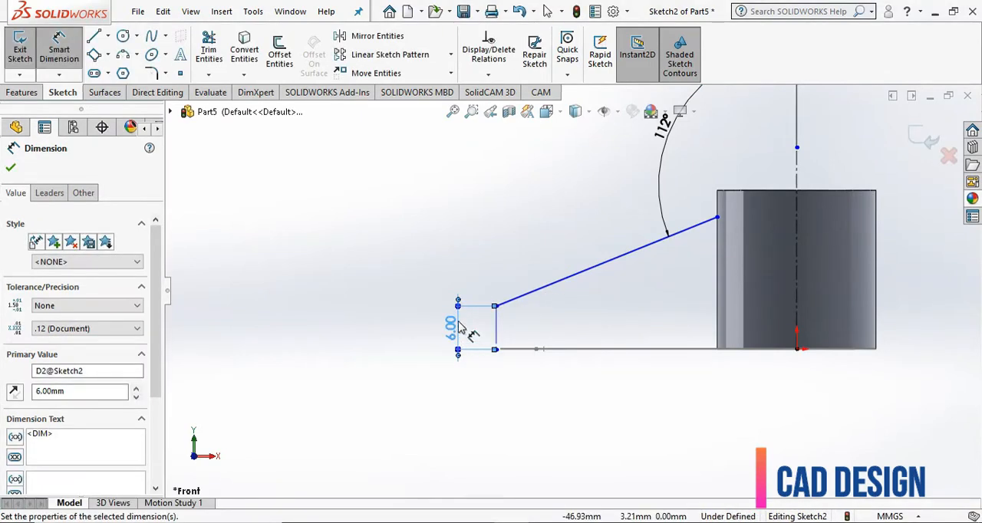
right_click(508, 238)
click(539, 277)
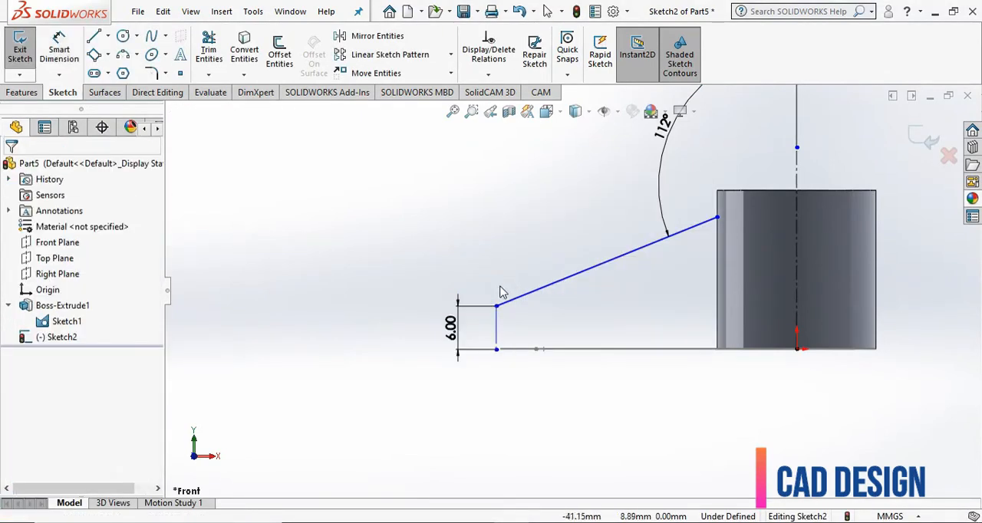
- Add a pierce relation between the short vertical line's lower endpoint and the arm-tip arc of Sketch1
scroll(507, 290, up, 2)
mouse_move(519, 266)
middle_down()
mouse_move(478, 307)
mouse_move(477, 333)
middle_up()
scroll(583, 299, down, 3)
scroll(503, 284, up, 2)
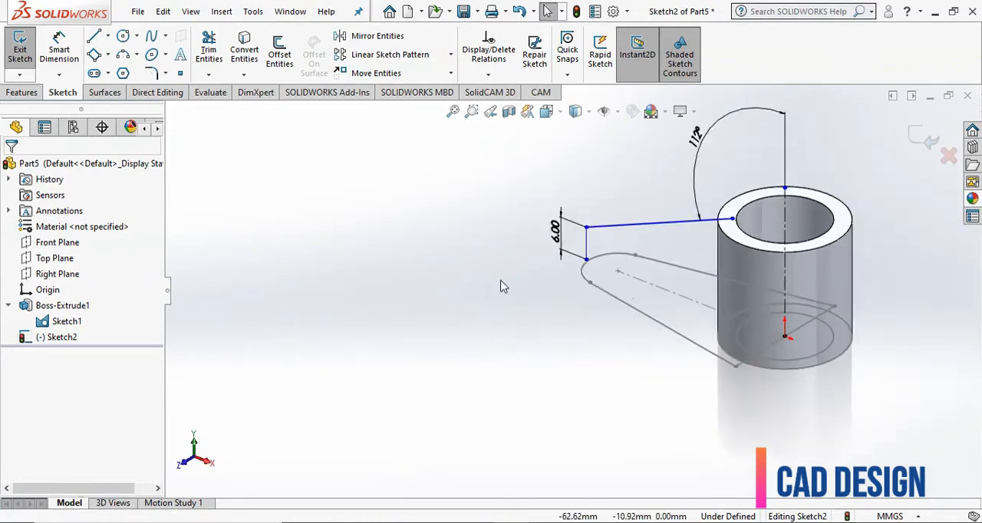
scroll(714, 249, down, 3)
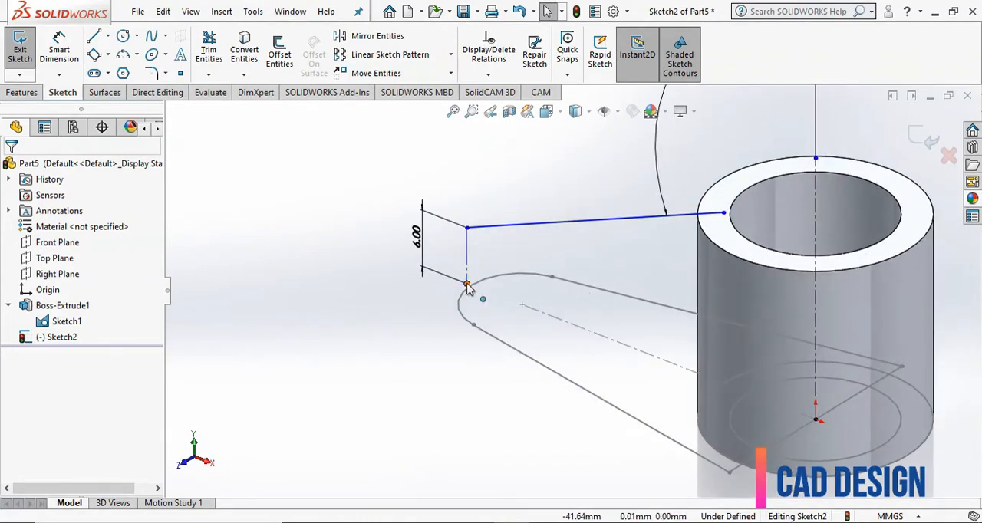
click(466, 285)
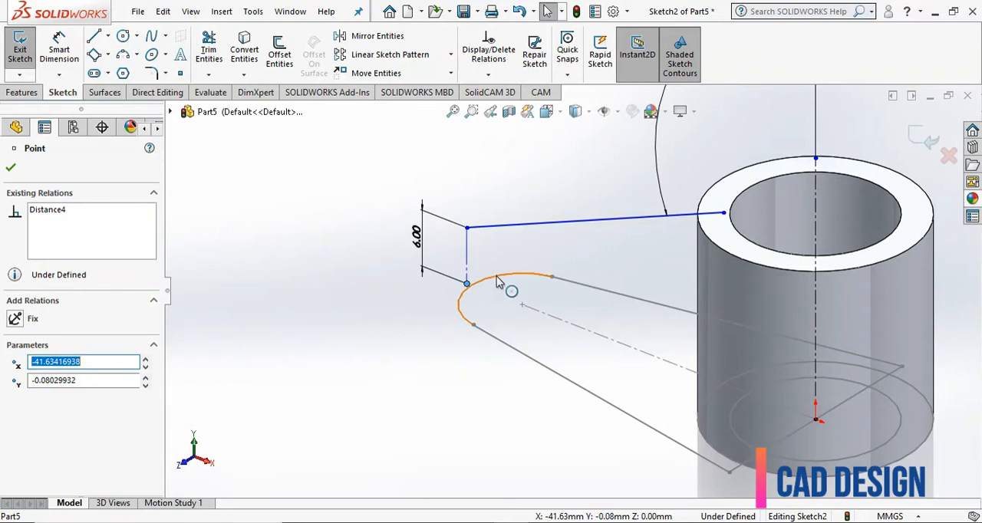
ctrl+click(498, 283)
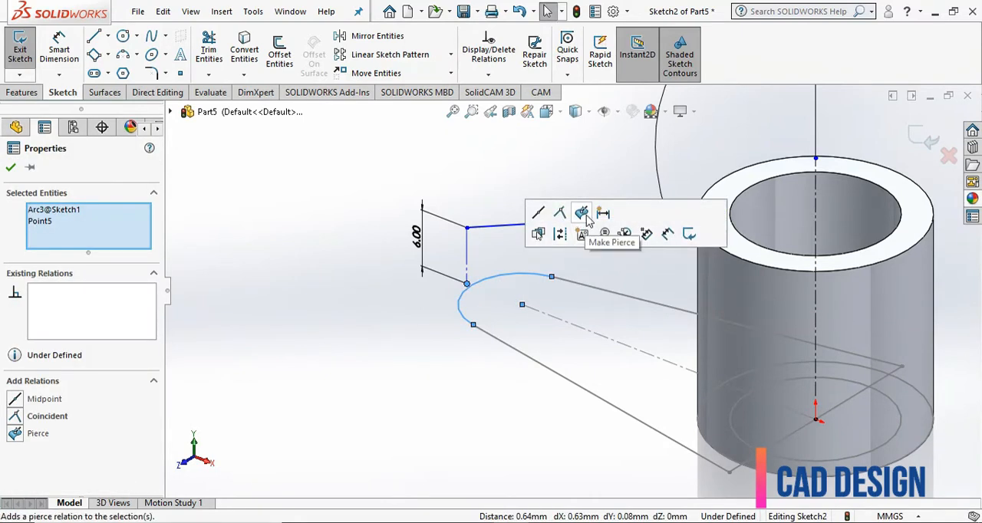
click(588, 219)
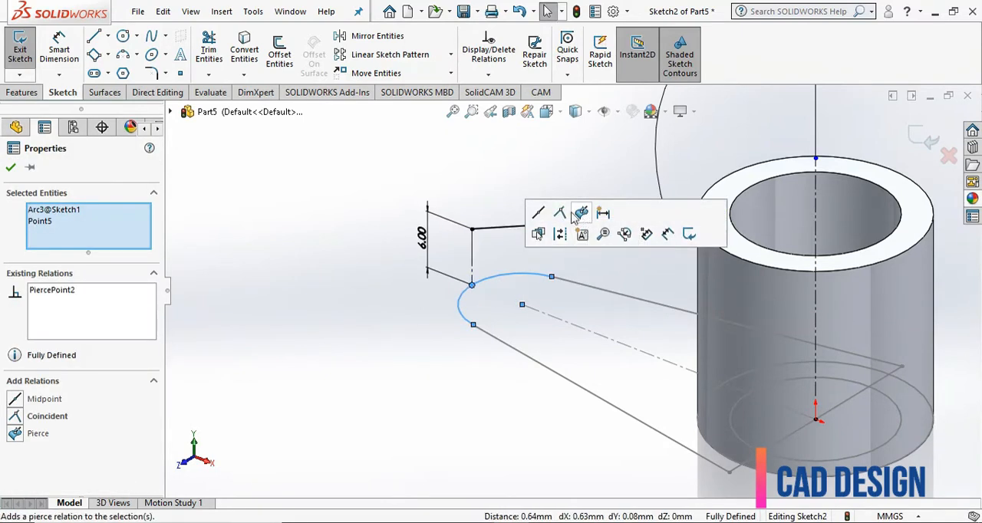
click(365, 242)
scroll(365, 243, up, 4)
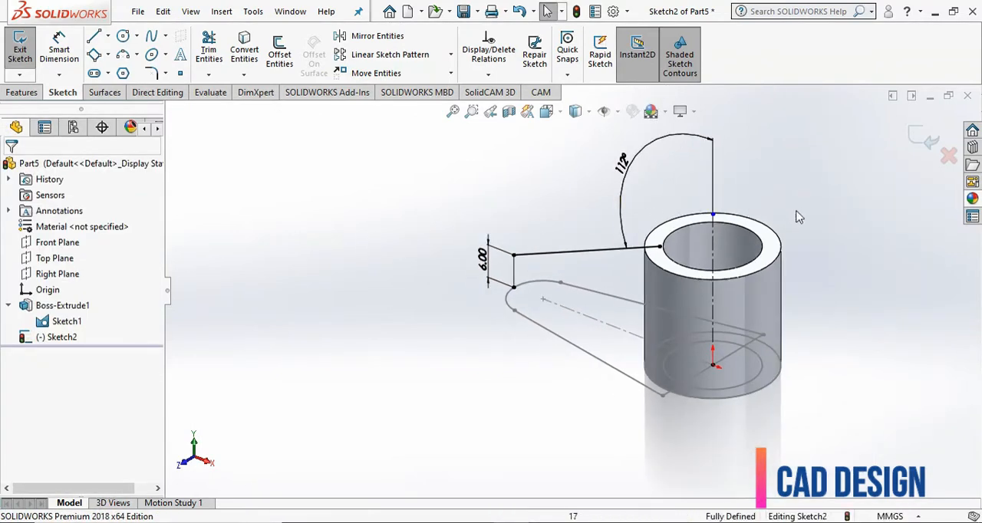
scroll(798, 215, down, 1)
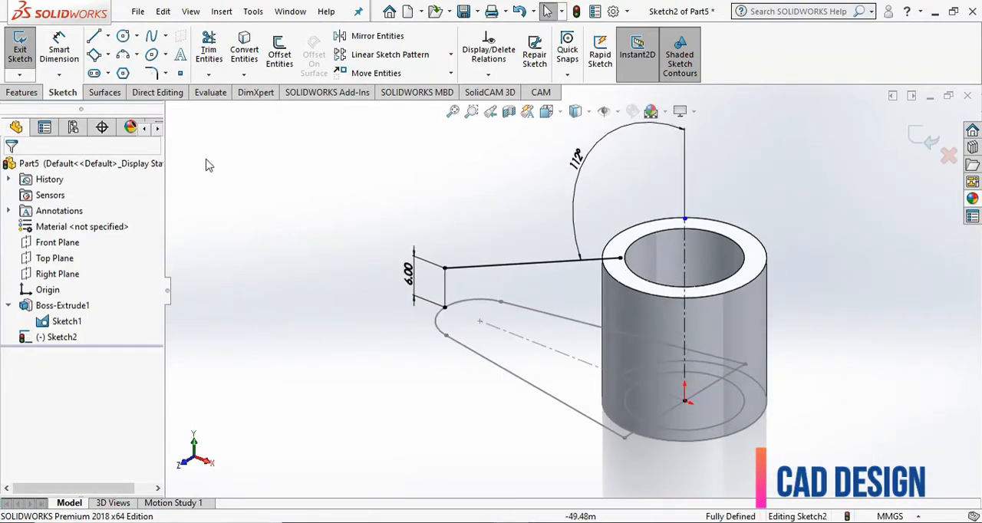
- Remove the Surfaces tool group from the CommandManager and add it back
click(99, 93)
right_click(100, 94)
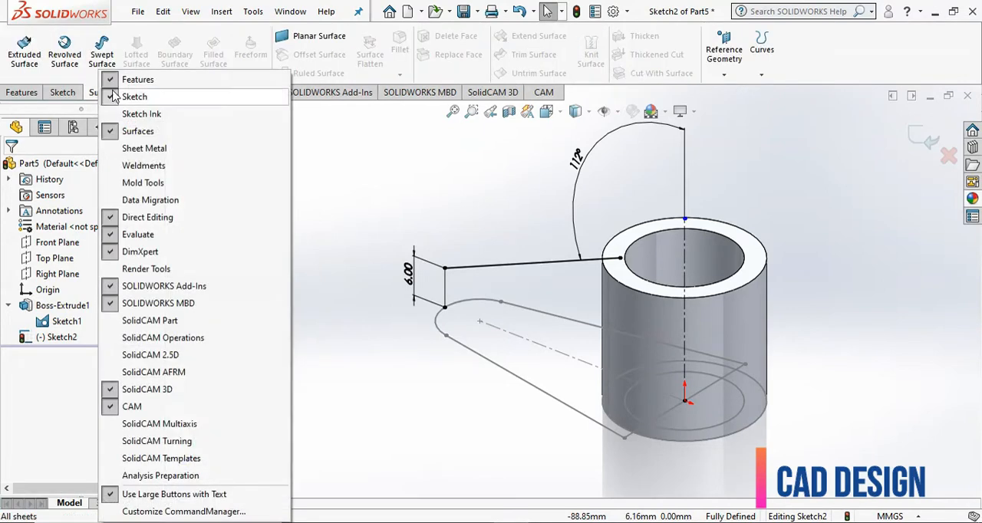
click(150, 131)
click(72, 93)
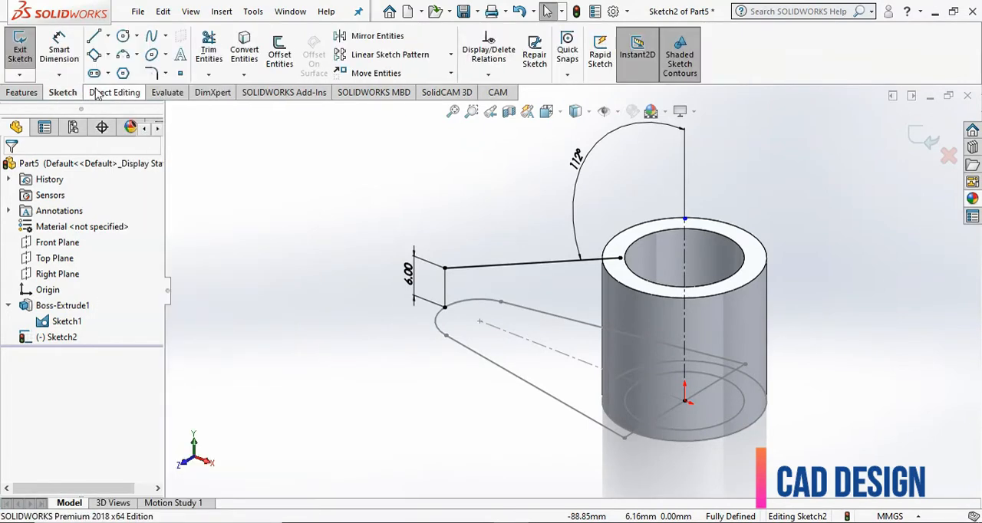
right_click(104, 92)
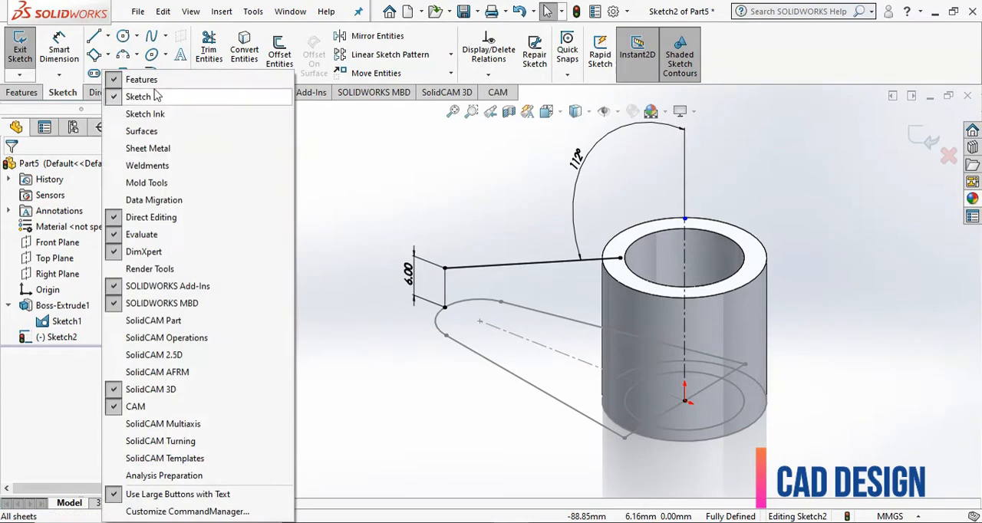
click(158, 130)
- Revolve the sloped-line sketch as a surface 360° about the vertical centerline through the hub
click(105, 93)
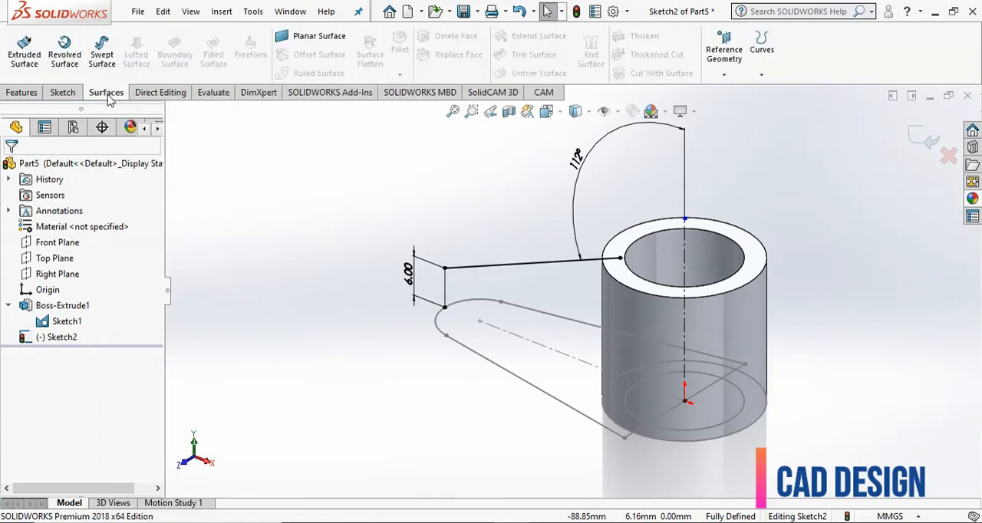
click(65, 57)
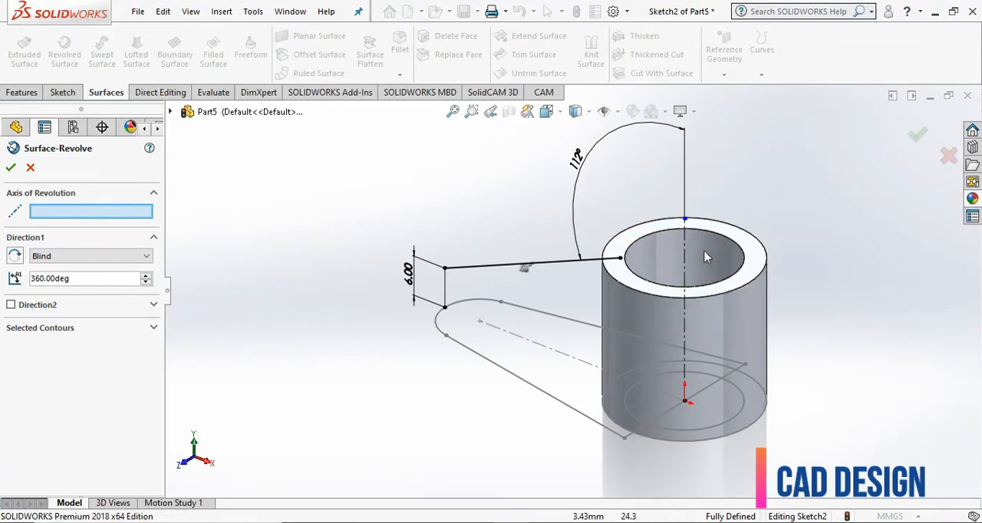
click(685, 256)
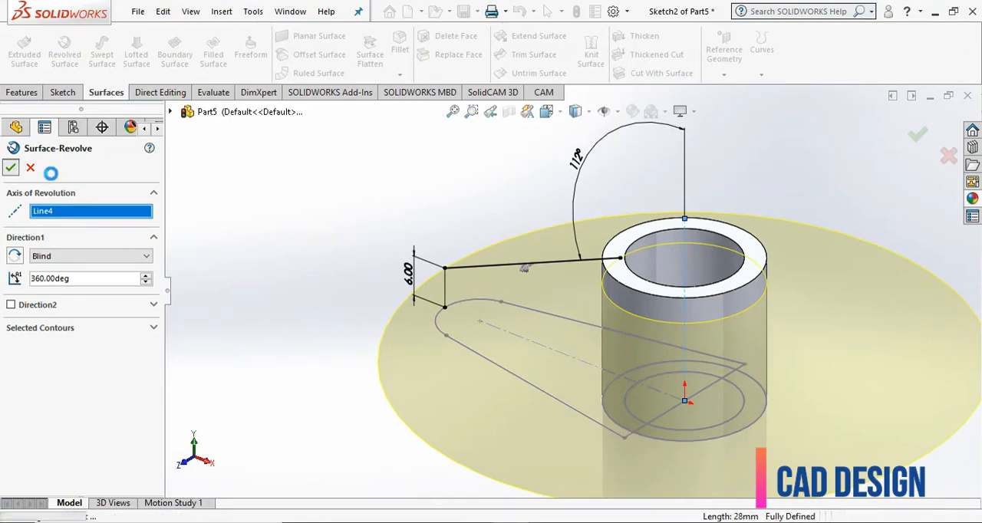
click(11, 168)
- Start a boss extrusion from the hub's absorbed sketch, Sketch1
middle_drag(347, 255, 421, 241)
scroll(502, 393, down, 2)
middle_drag(563, 417, 559, 385)
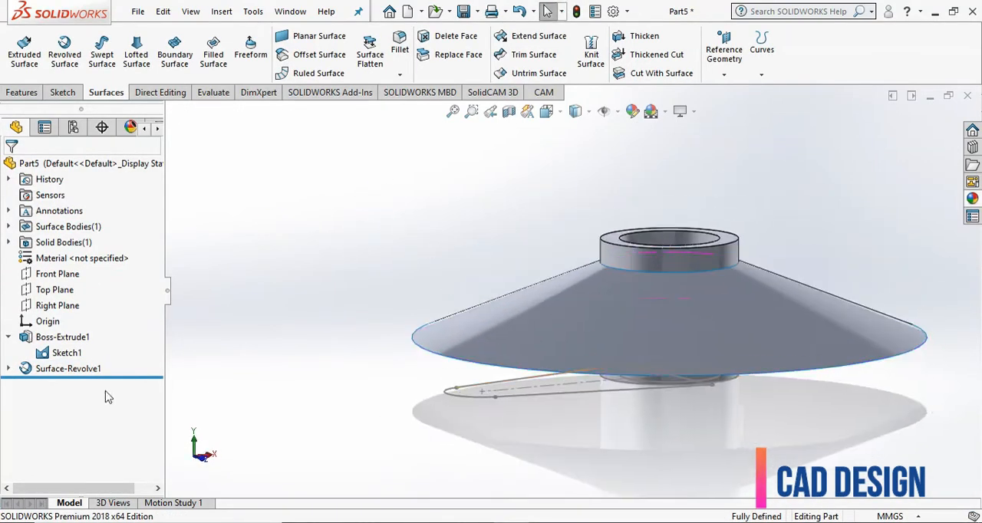
click(67, 353)
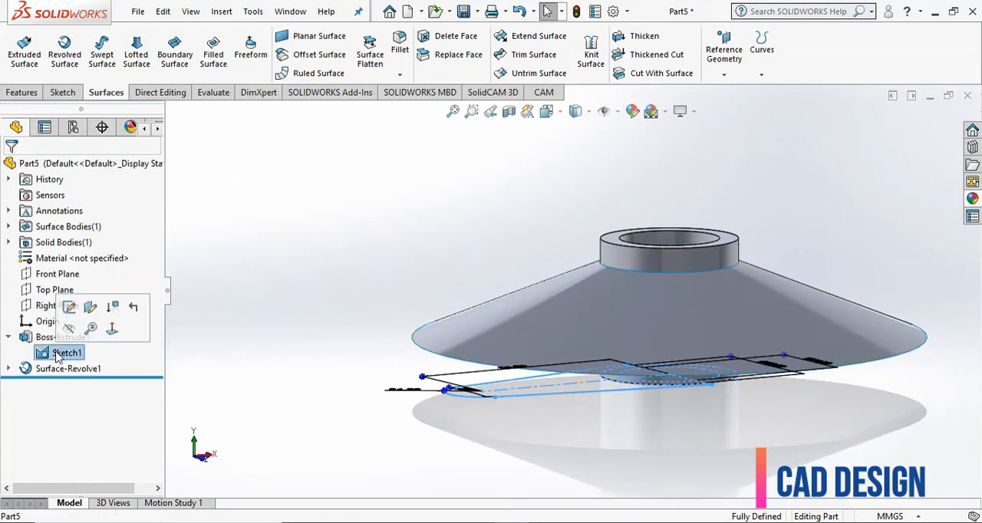
click(22, 92)
click(23, 50)
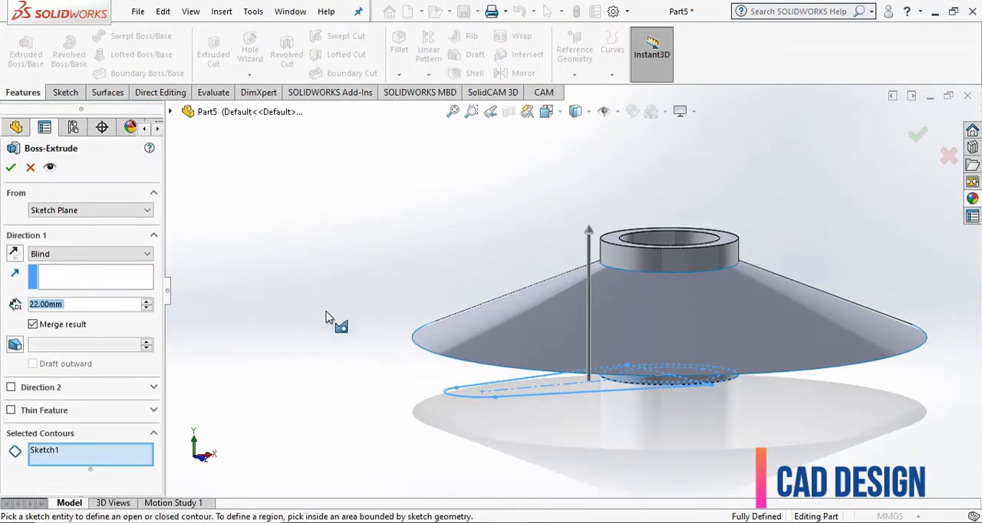
- Try the arm's full closed outline as the extrusion contour, and clear the contour selections
click(476, 395)
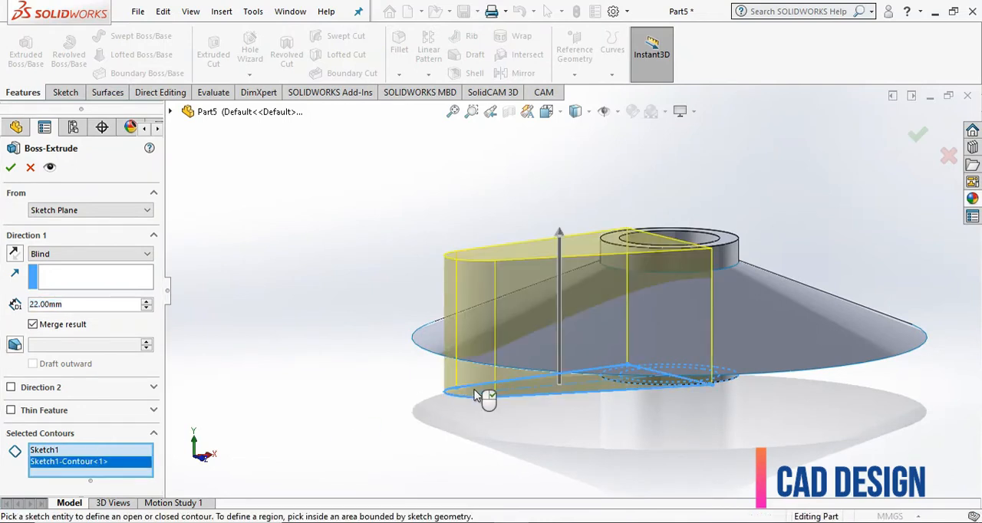
click(55, 450)
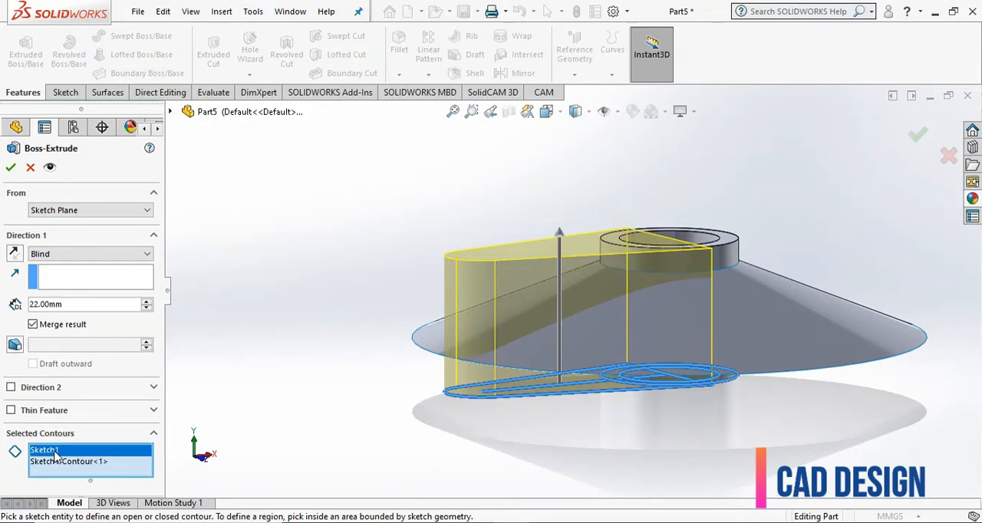
right_click(55, 456)
click(76, 460)
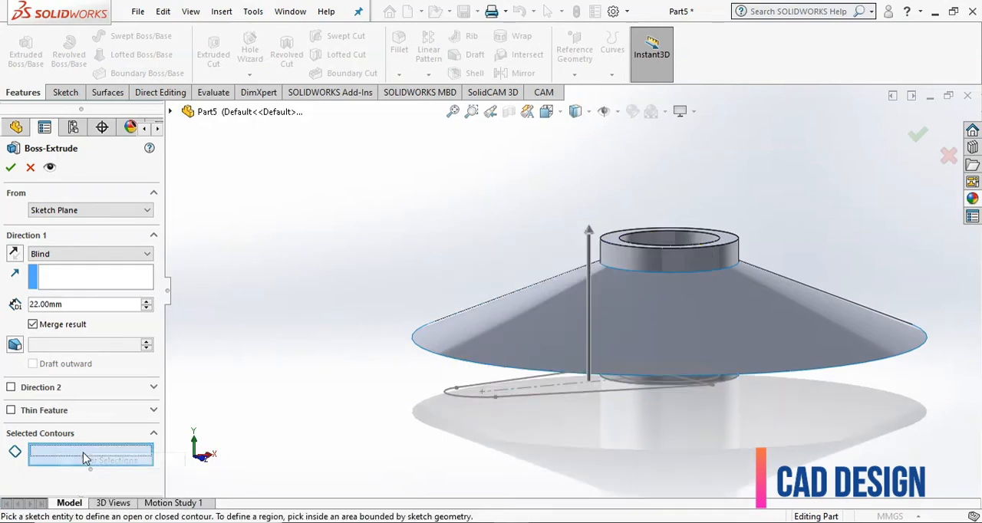
click(468, 397)
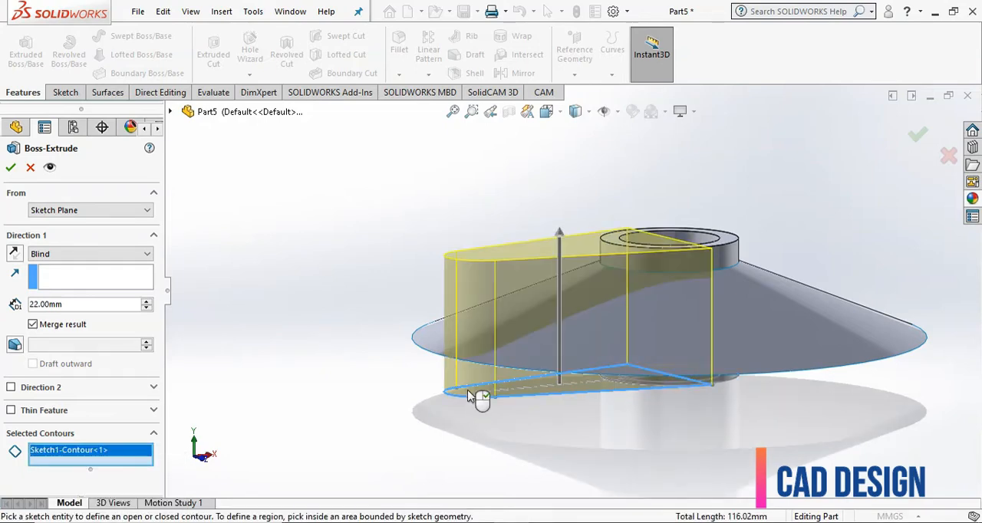
middle_drag(473, 402, 466, 447)
right_click(90, 457)
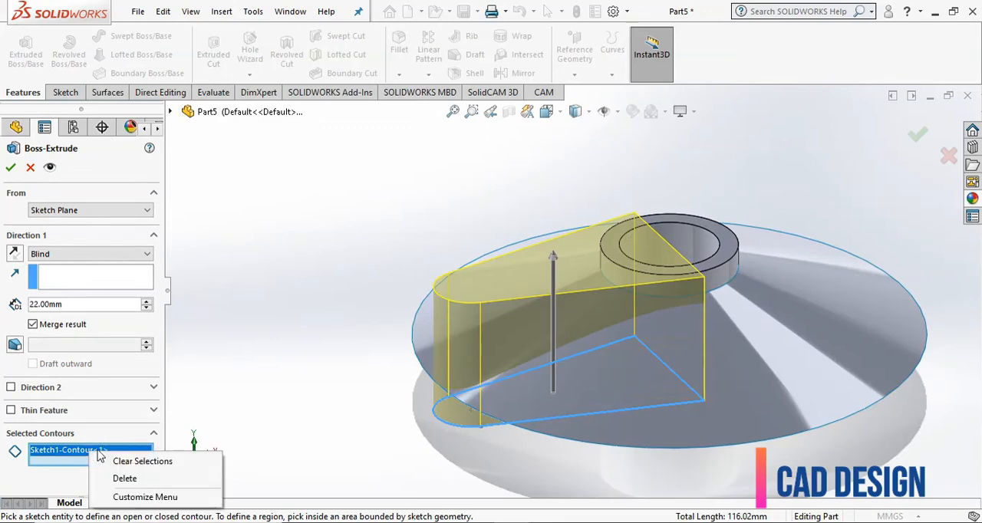
click(115, 463)
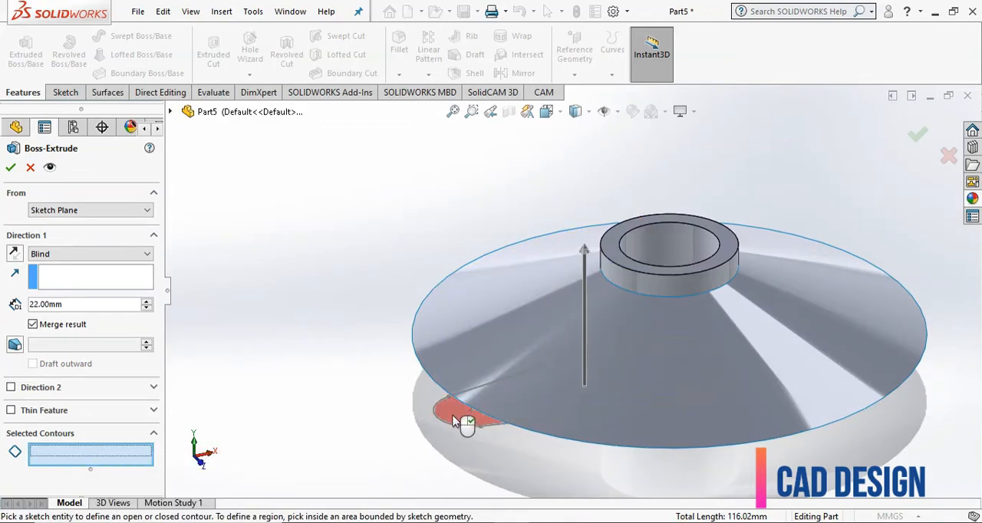
- Extrude only the arm region of Sketch1 outside the hub, using Up To Surface with the revolved conical surface as the limit
click(464, 423)
click(59, 254)
click(54, 299)
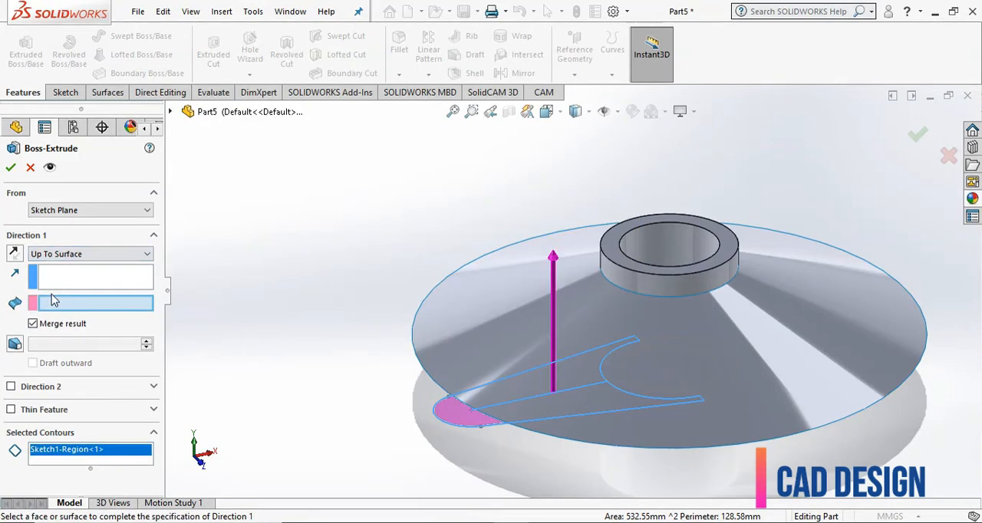
click(500, 286)
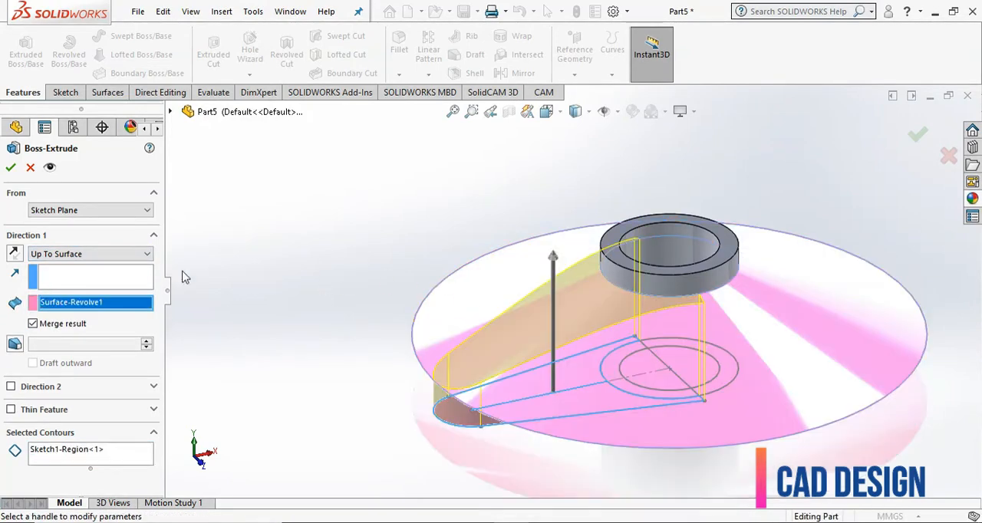
click(11, 167)
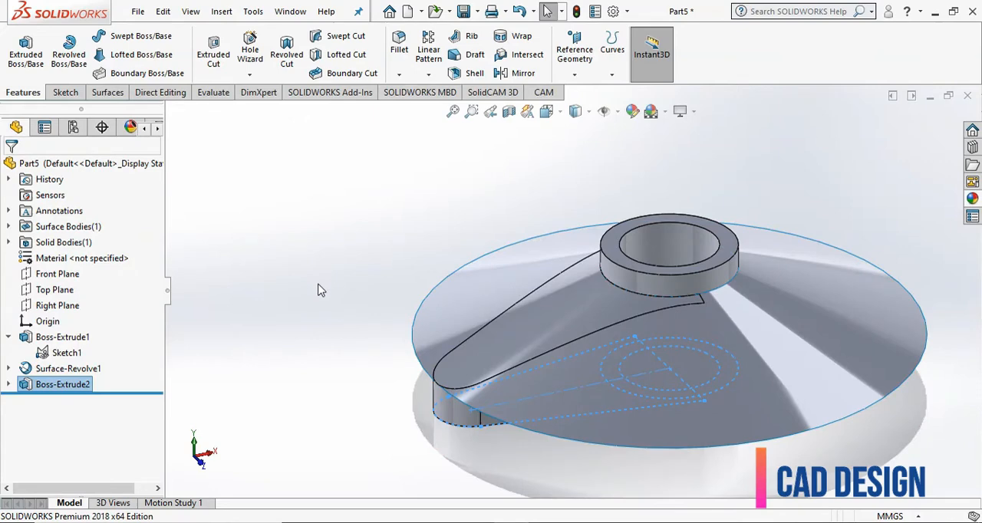
- Hide the revolved conical surface body
click(321, 290)
scroll(320, 290, up, 2)
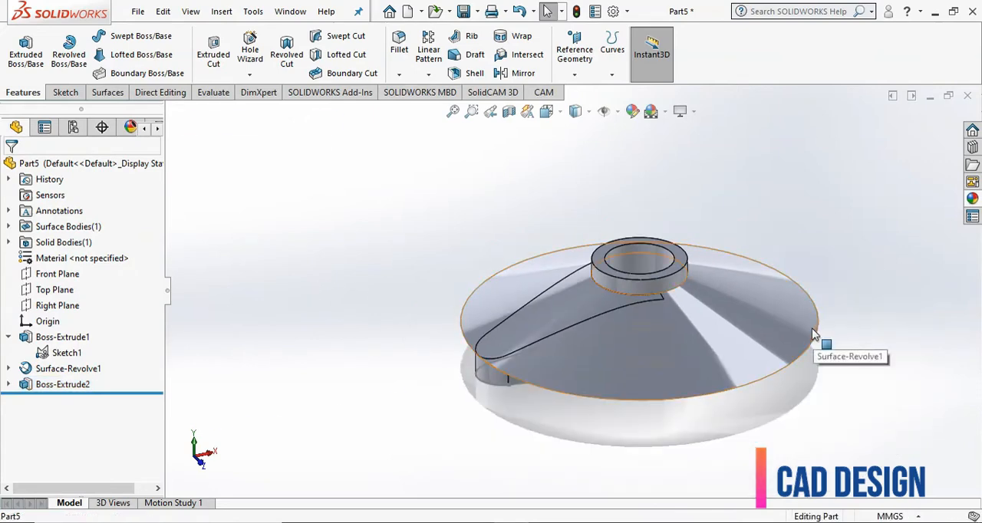
click(815, 336)
click(826, 287)
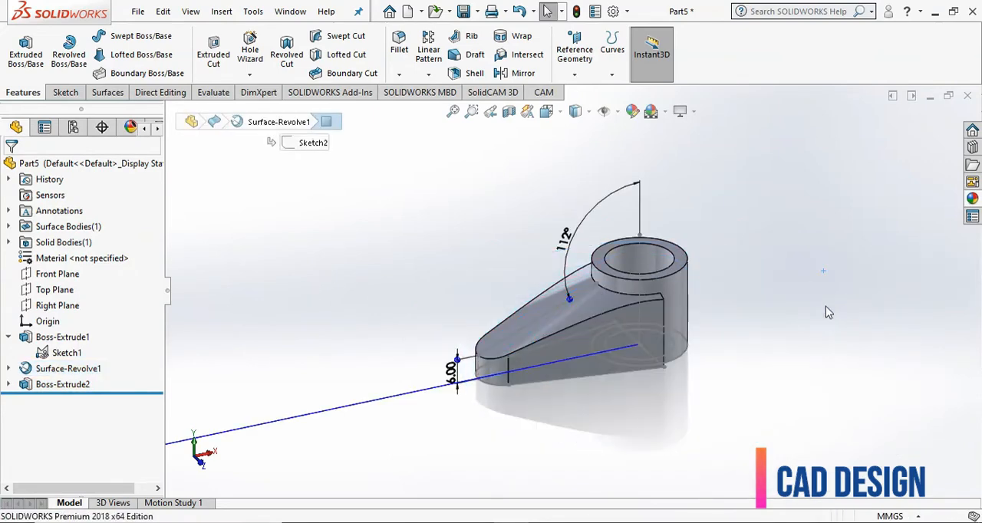
- Hide Sketch1 under the hub's boss extrusion
click(49, 353)
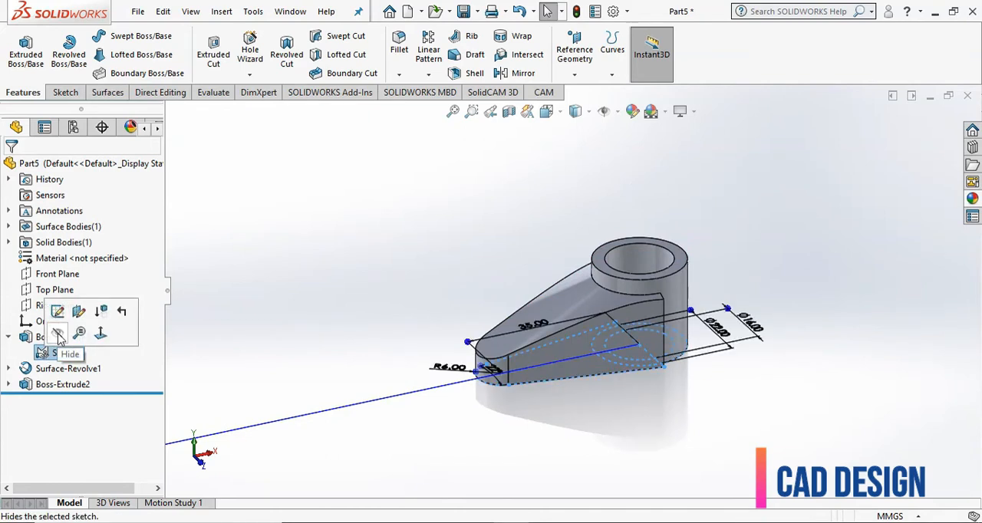
click(58, 336)
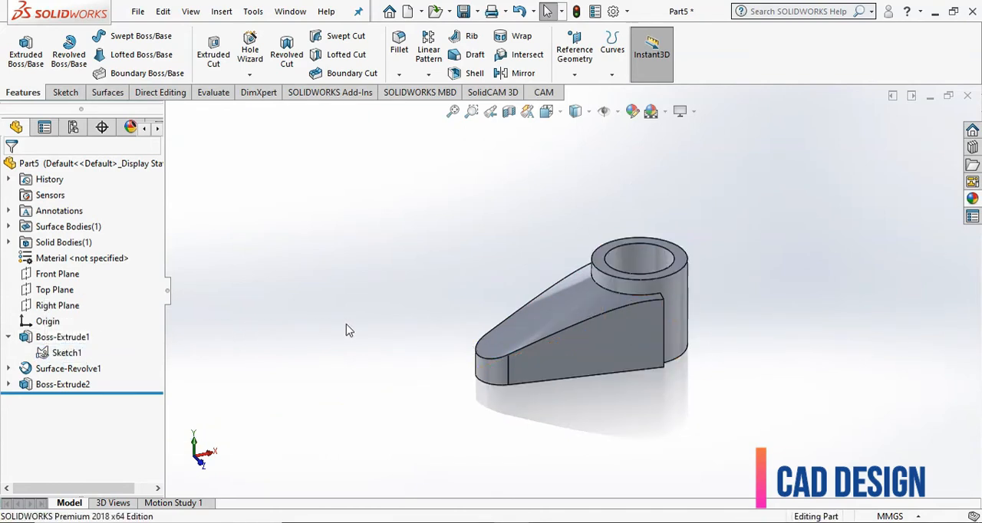
middle_drag(355, 323, 356, 361)
scroll(654, 340, down, 2)
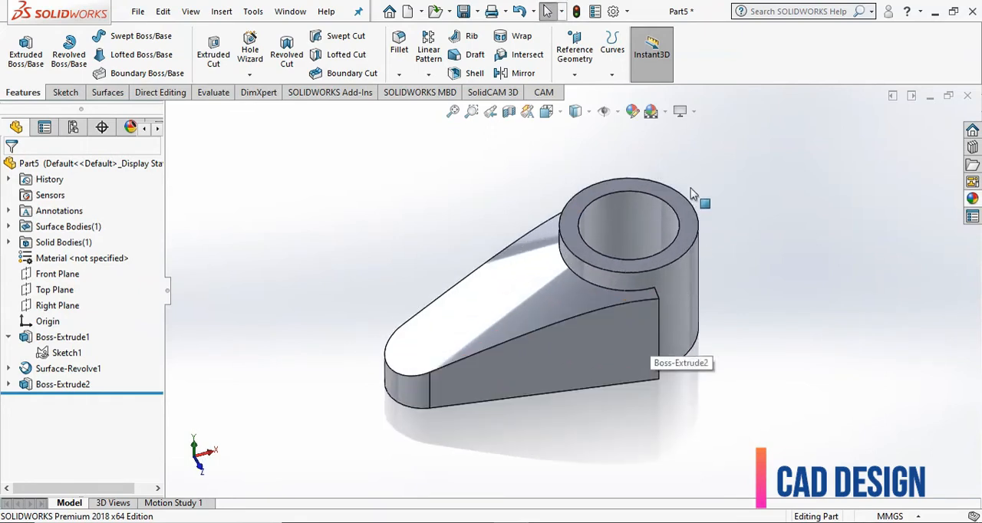
- Circular-pattern the arm extrusion around the hub's bore face with three equally spaced instances over 360°
click(428, 74)
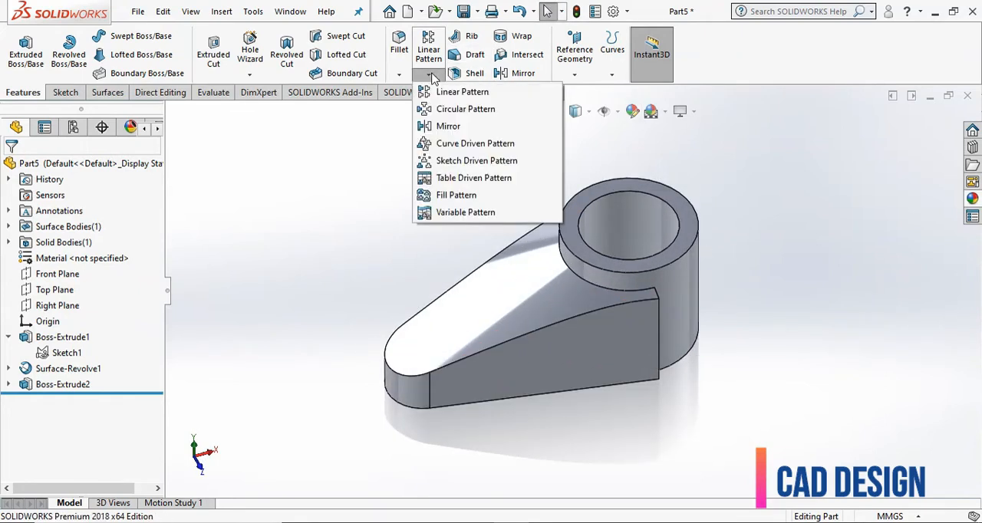
click(443, 111)
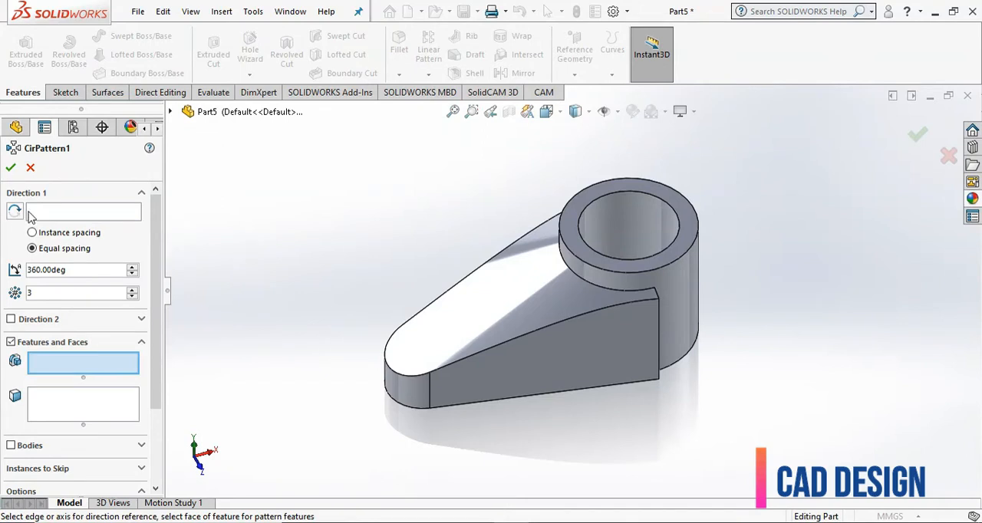
click(40, 214)
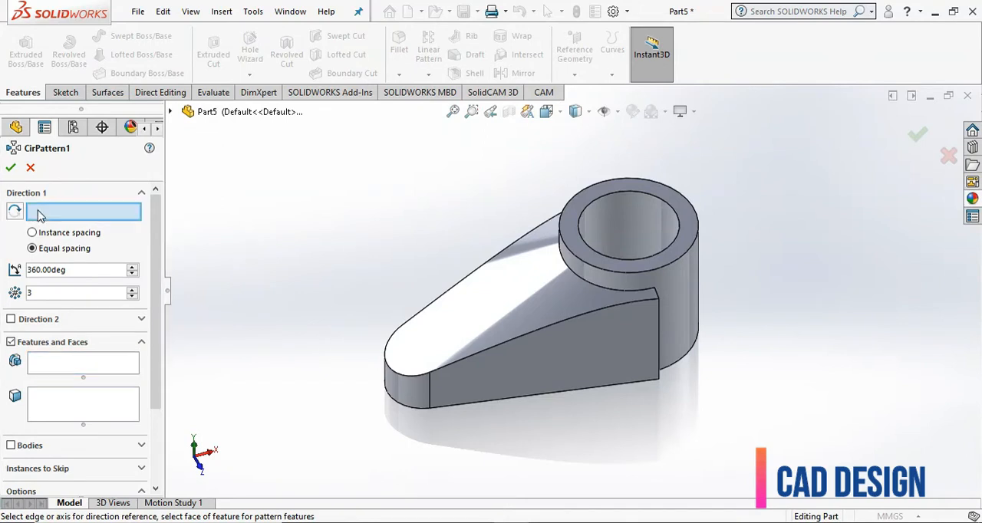
click(671, 230)
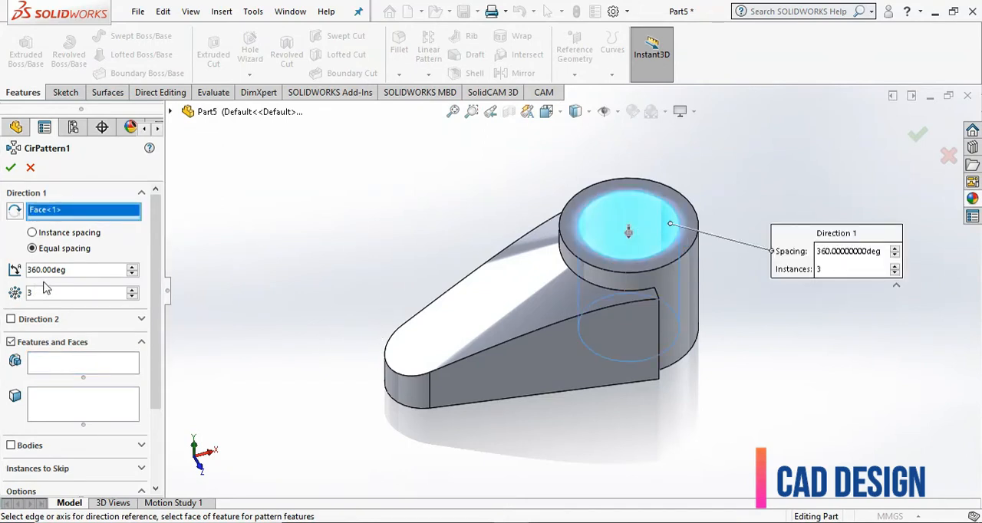
click(46, 362)
click(433, 345)
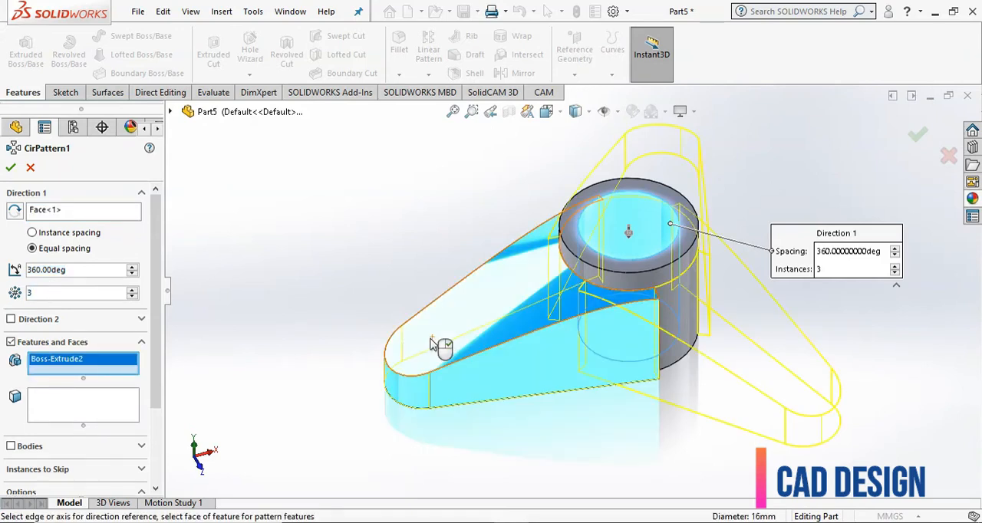
click(10, 169)
- Fillet the three vertical edges where neighbouring arms meet with a 22 mm radius
scroll(303, 253, down, 2)
middle_drag(312, 254, 469, 304)
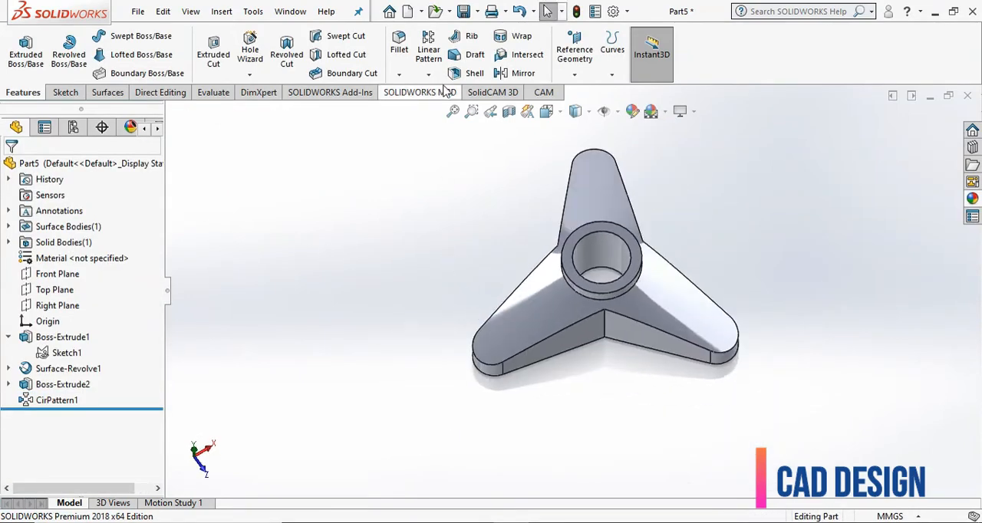
click(402, 44)
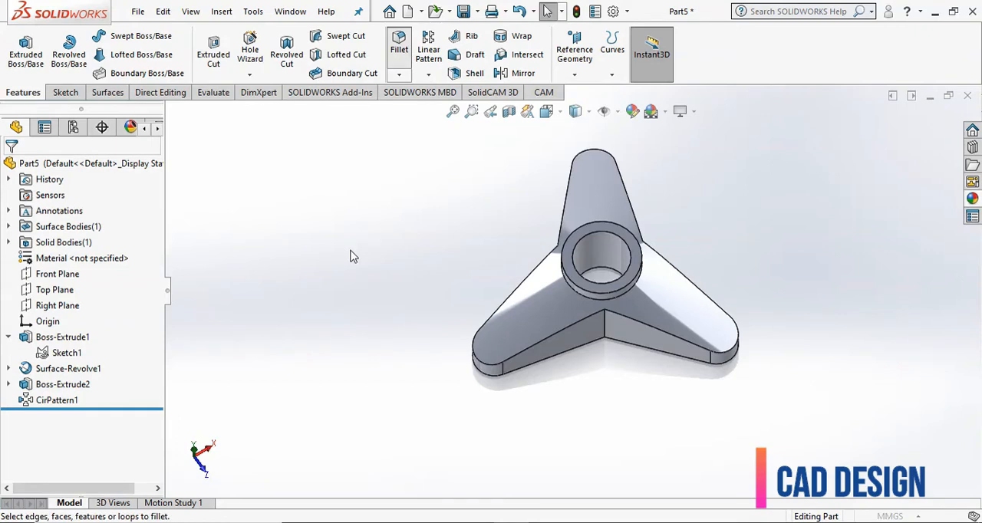
click(606, 330)
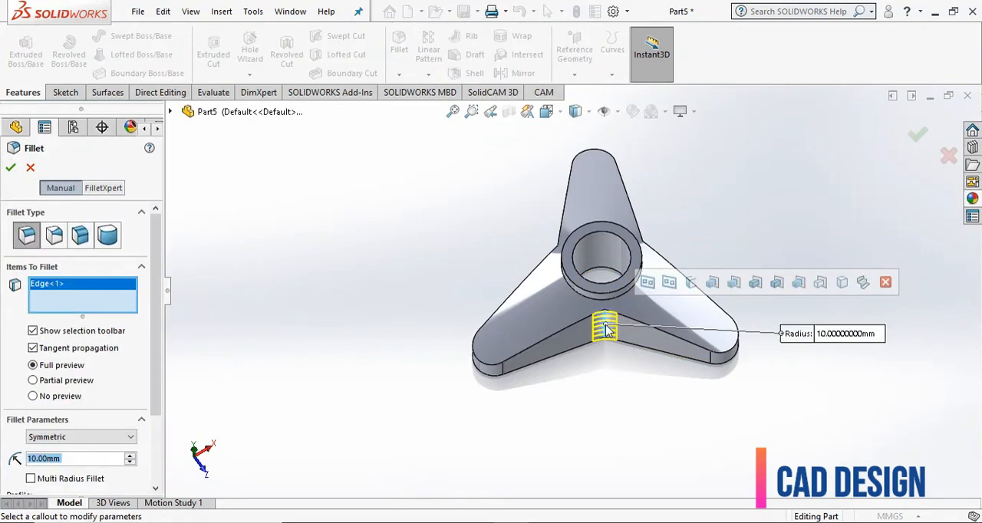
click(690, 284)
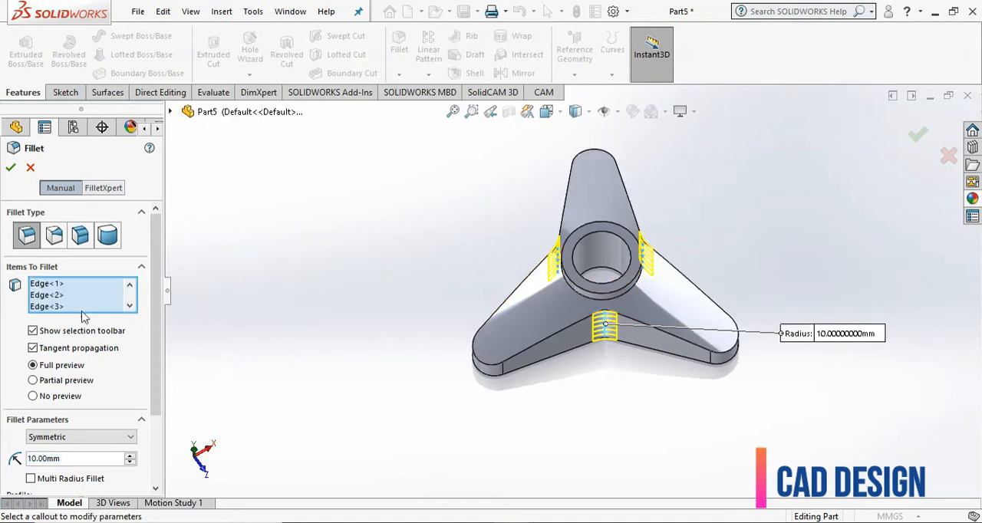
scroll(156, 317, down, 3)
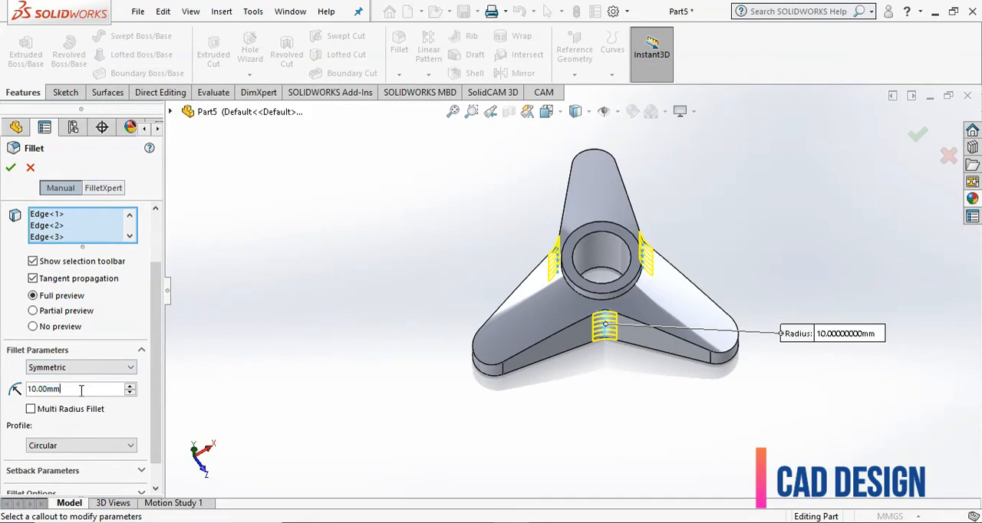
text(22)
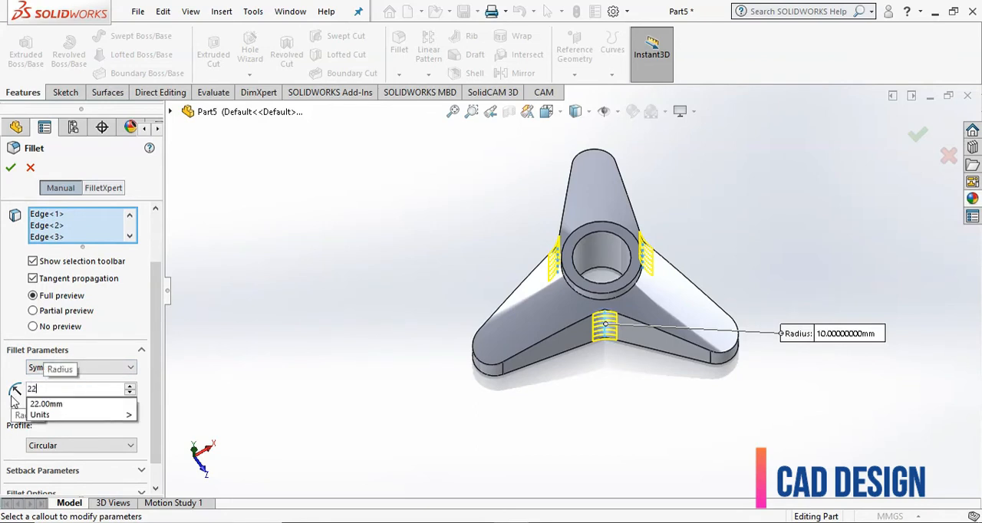
key(Return)
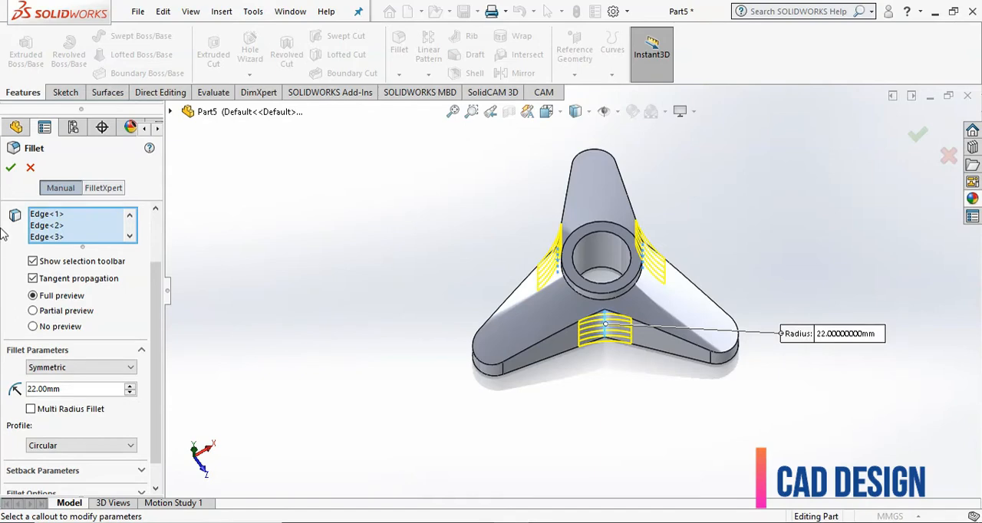
click(9, 169)
- Start a Hole Wizard counterbore hole with the ISO standard and the Hex Socket Head ISO 4762 type
middle_drag(382, 238, 344, 239)
scroll(683, 286, down, 2)
middle_drag(709, 296, 739, 263)
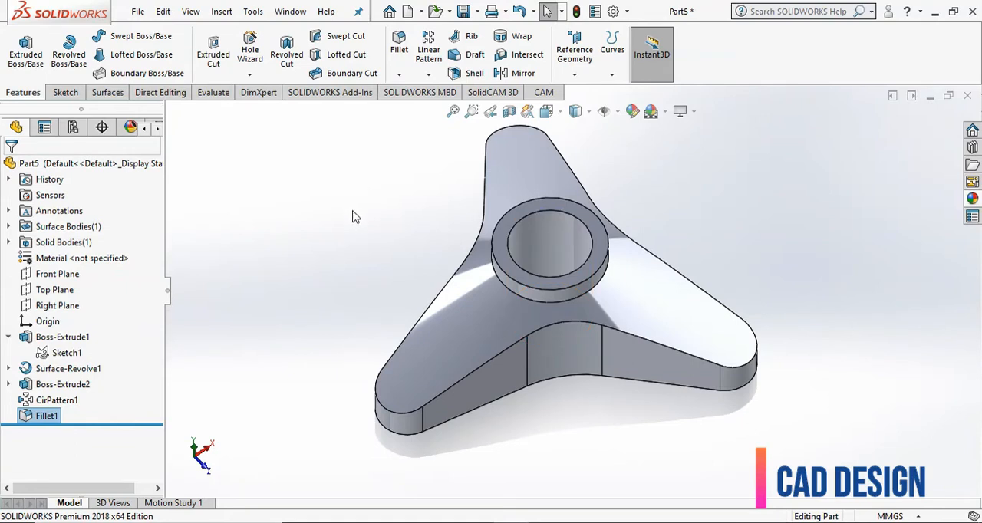
click(251, 43)
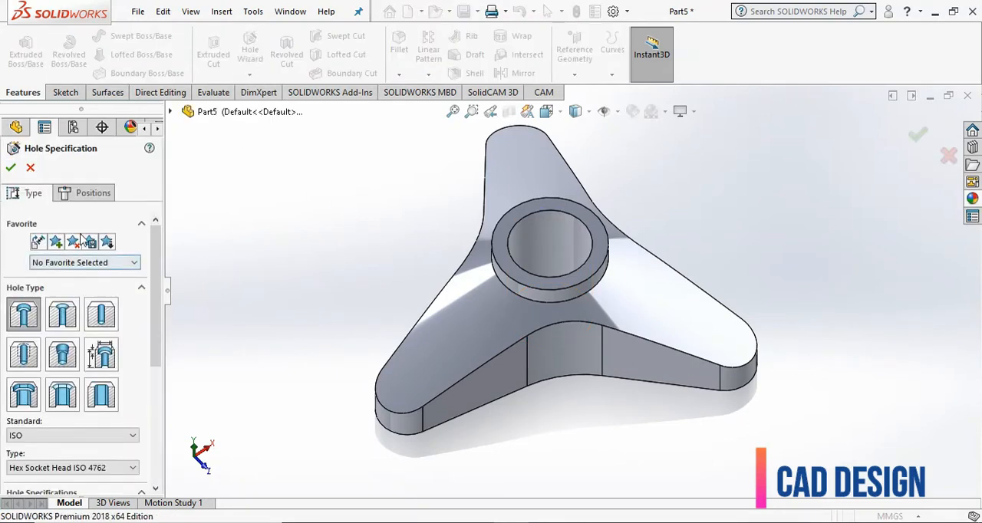
scroll(76, 291, down, 2)
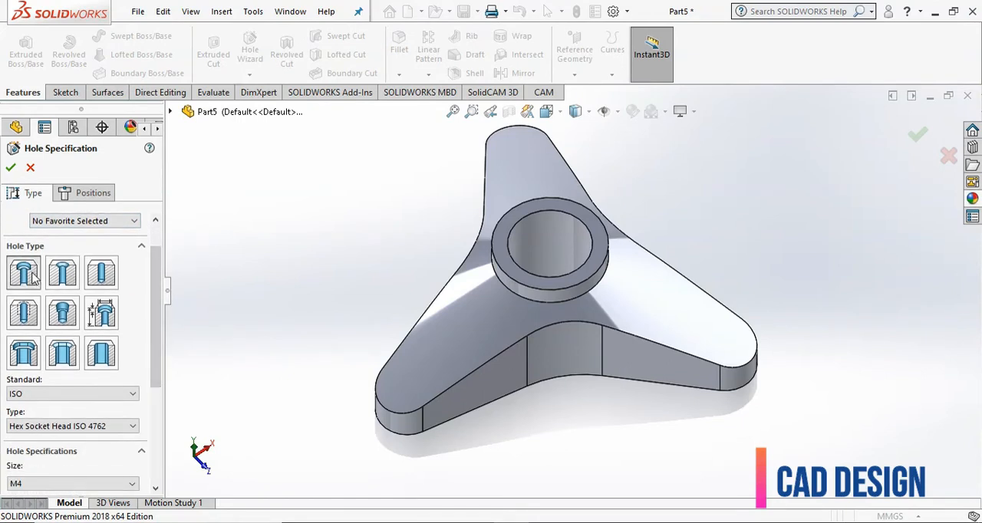
click(32, 278)
scroll(161, 281, down, 4)
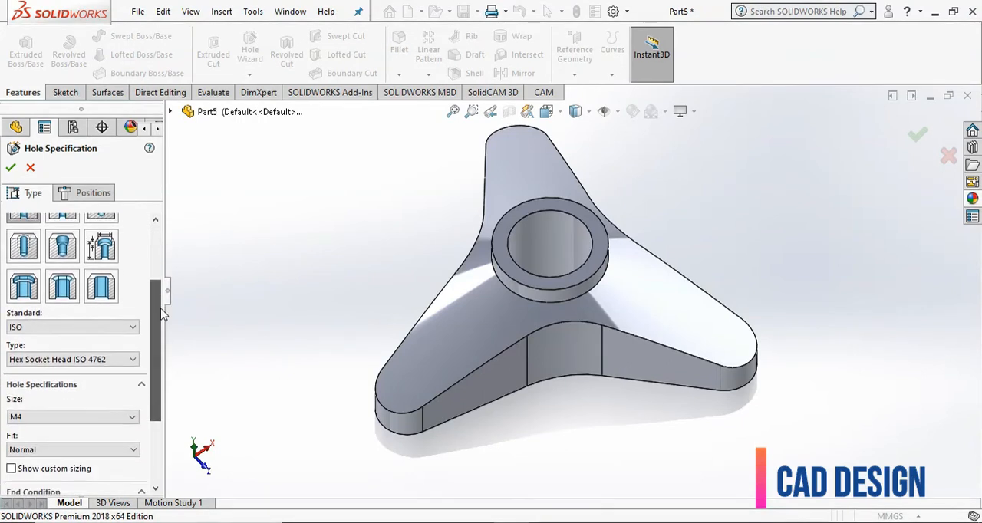
click(124, 308)
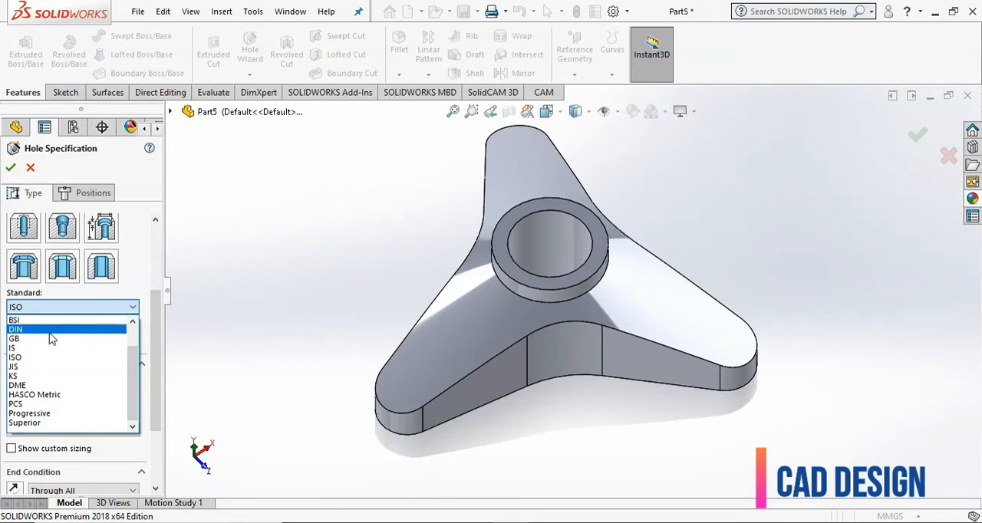
click(31, 357)
click(104, 342)
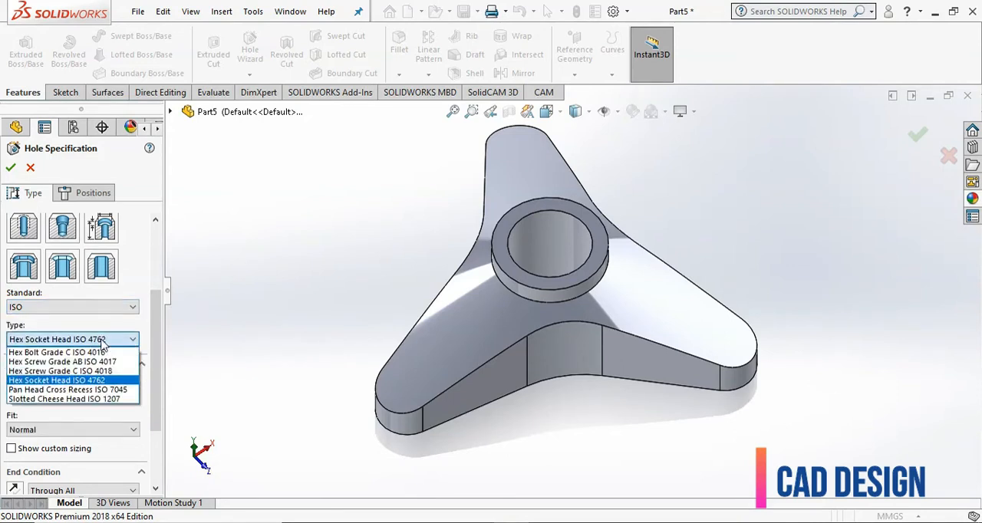
click(46, 381)
- Set the counterbore hole's size to M4, keeping the Normal fit and the Through All end condition
scroll(92, 368, down, 3)
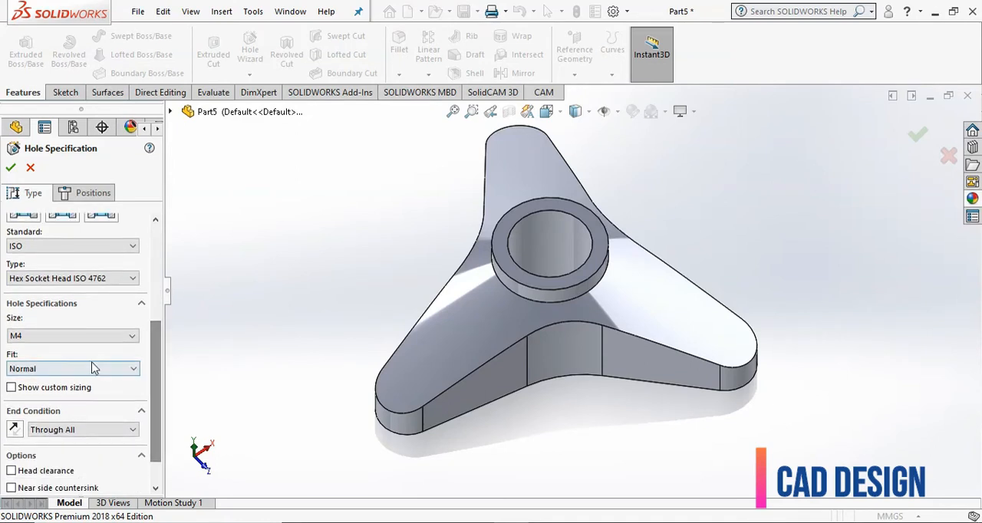
click(84, 336)
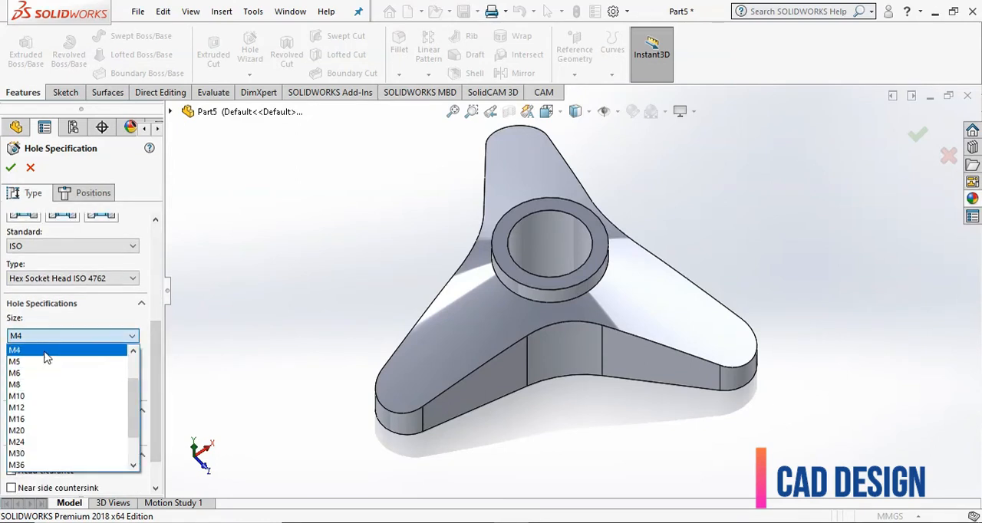
click(45, 353)
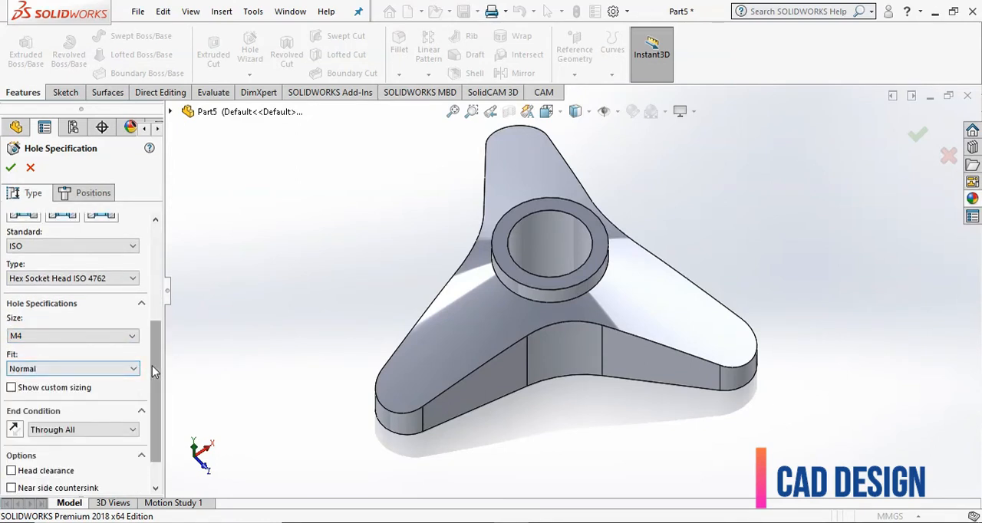
scroll(152, 365, down, 2)
- Place the counterbore hole from the hub's top face, centred on the rounded tip of the arm along negative X
click(74, 196)
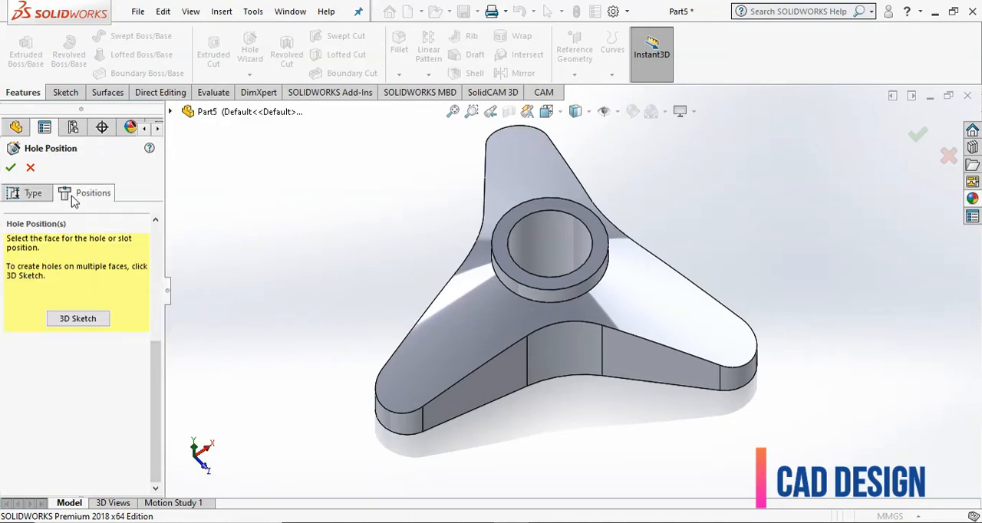
click(499, 260)
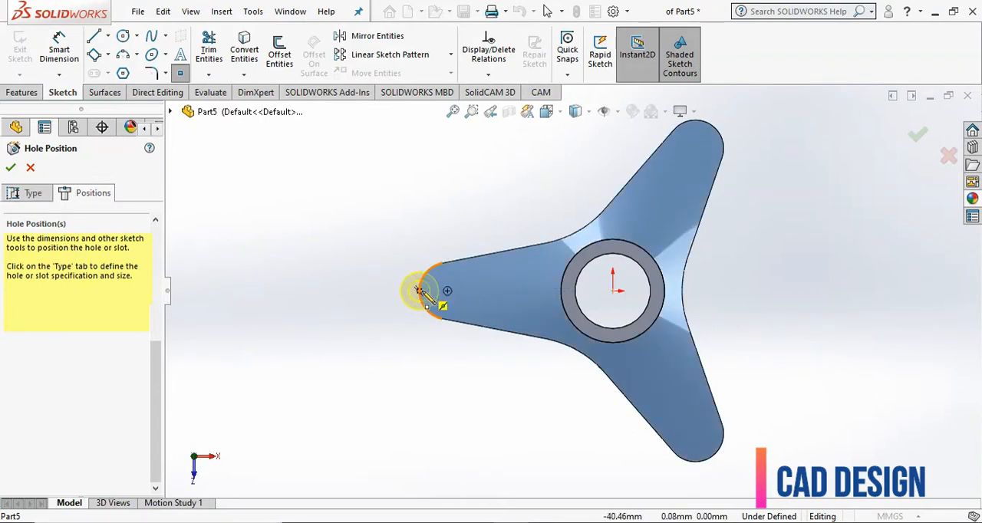
click(447, 290)
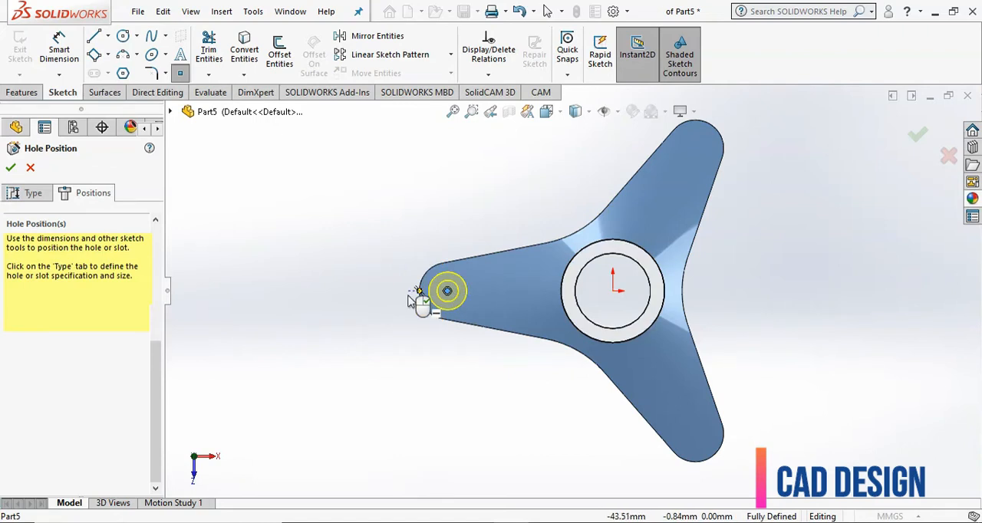
click(12, 168)
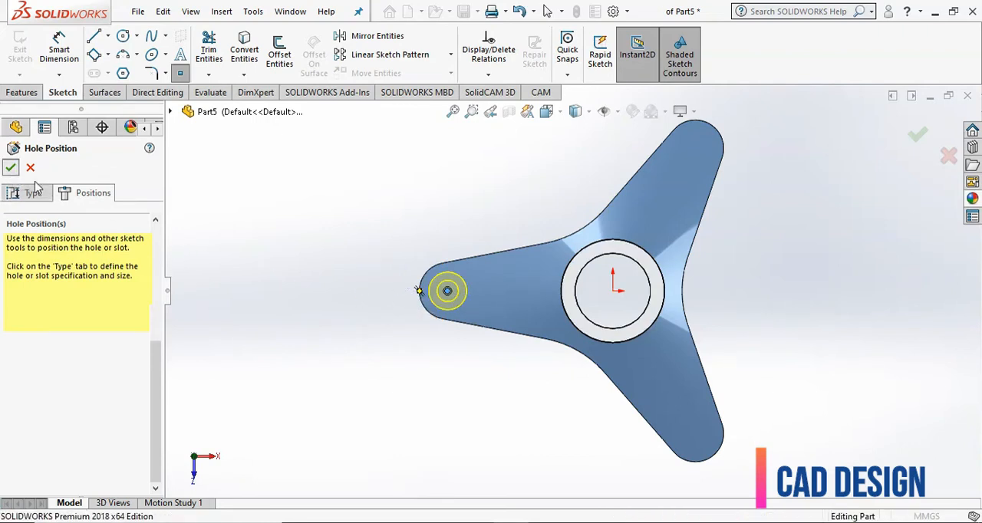
- Open the counterbore hole's profile sketch, Sketch4, for editing
middle_drag(373, 355, 372, 287)
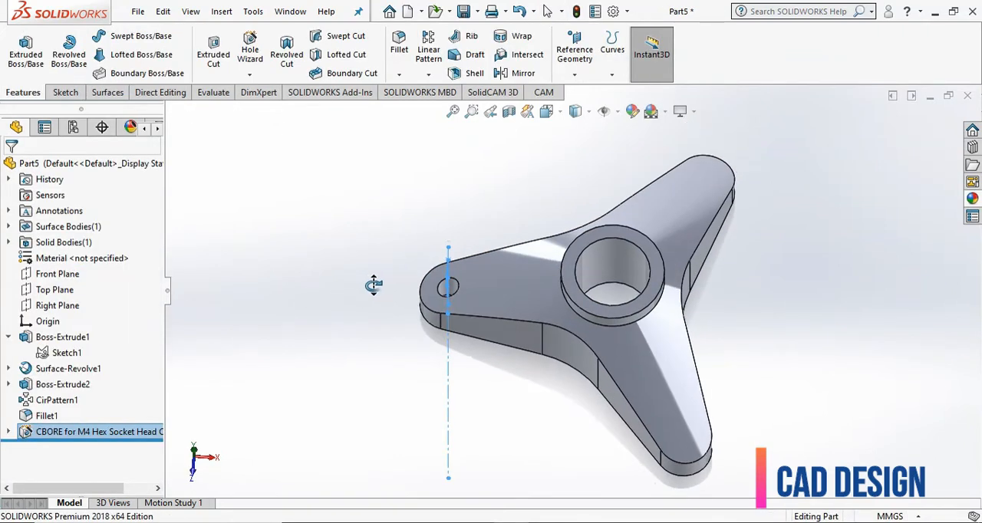
click(8, 432)
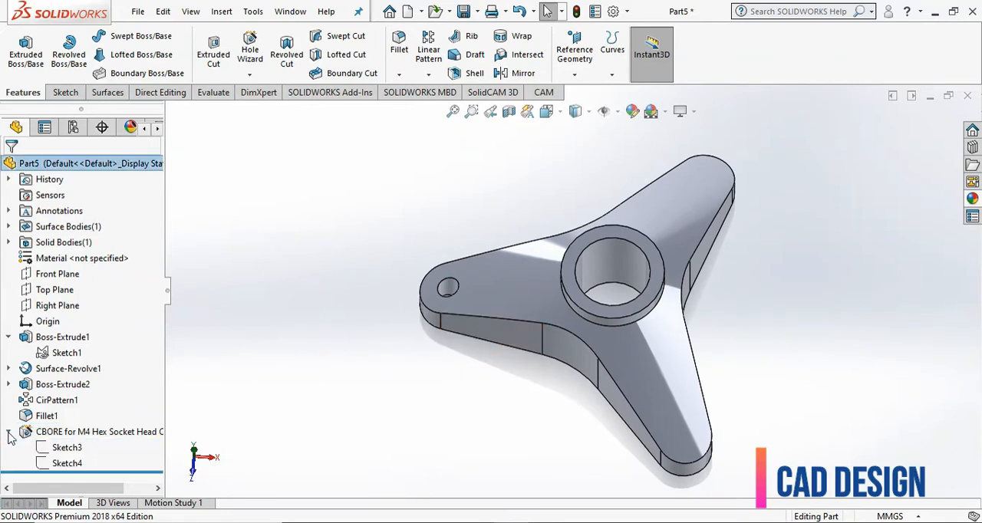
click(66, 464)
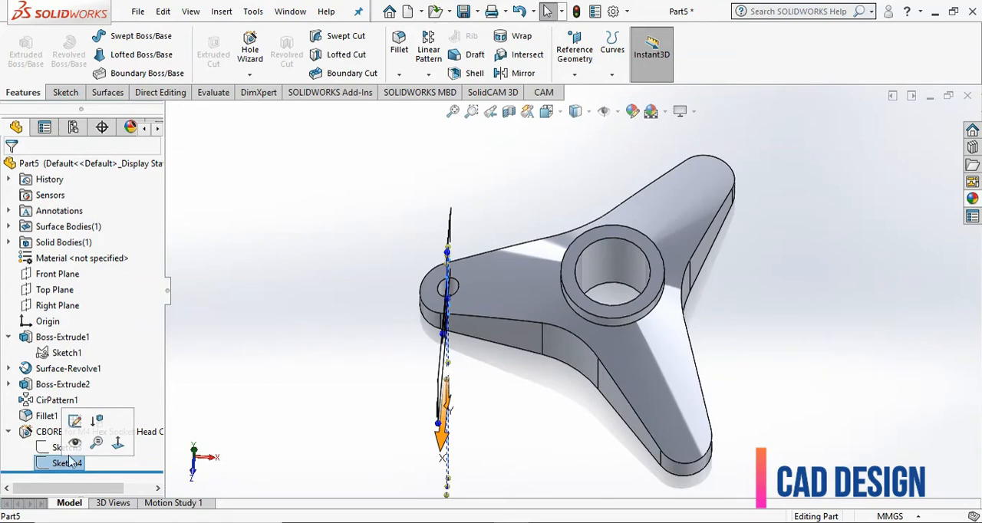
click(74, 422)
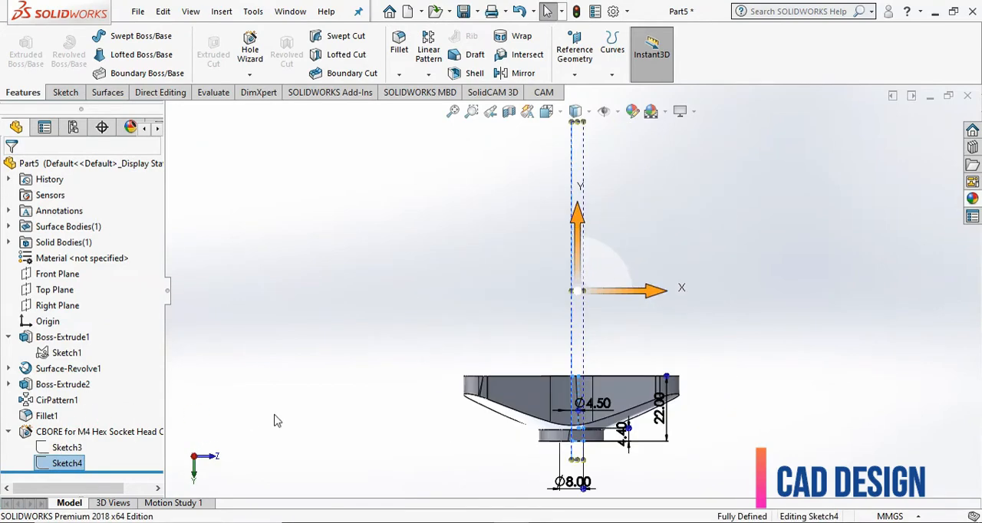
- Reattach the through-hole depth dimension's end to the counterbore shoulder and delete the 4.40 mm counterbore depth dimension
scroll(626, 459, down, 3)
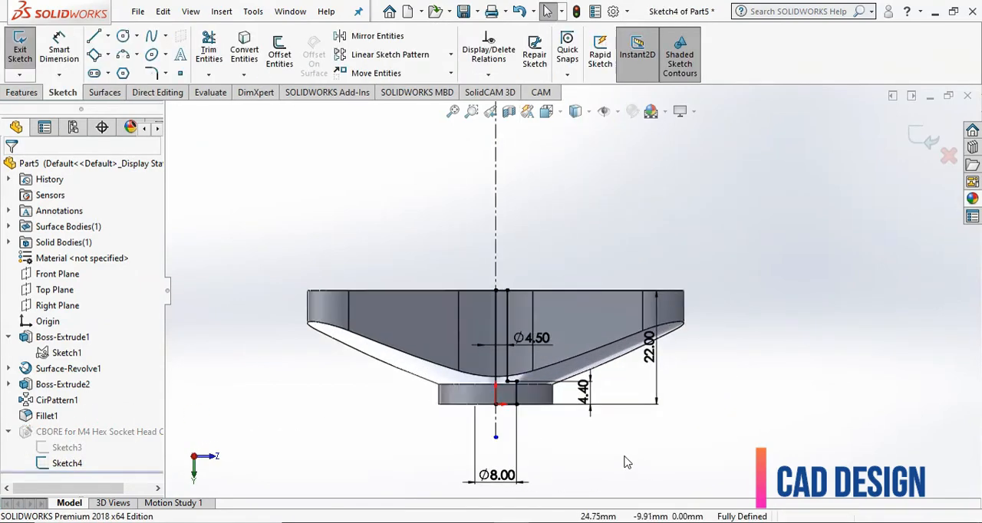
click(623, 363)
drag(466, 369, 463, 330)
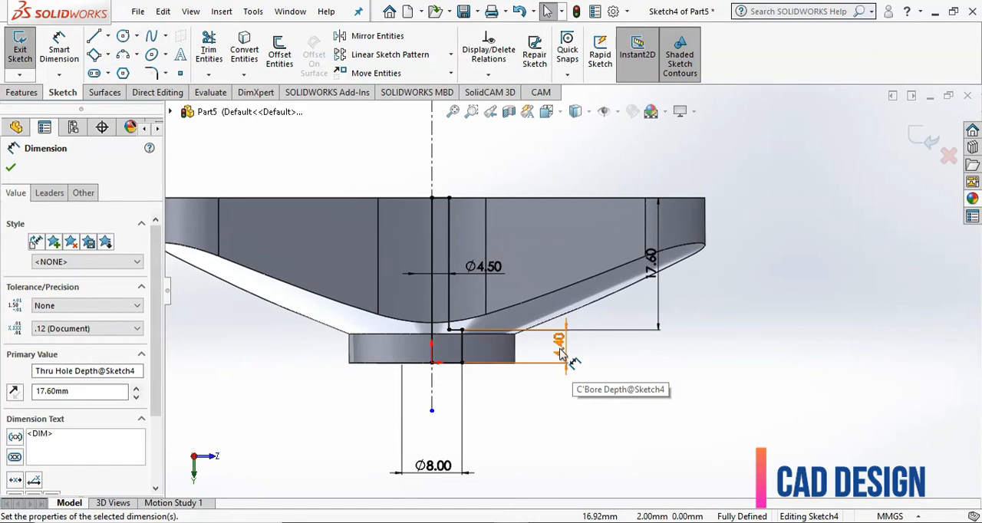
drag(591, 375, 554, 357)
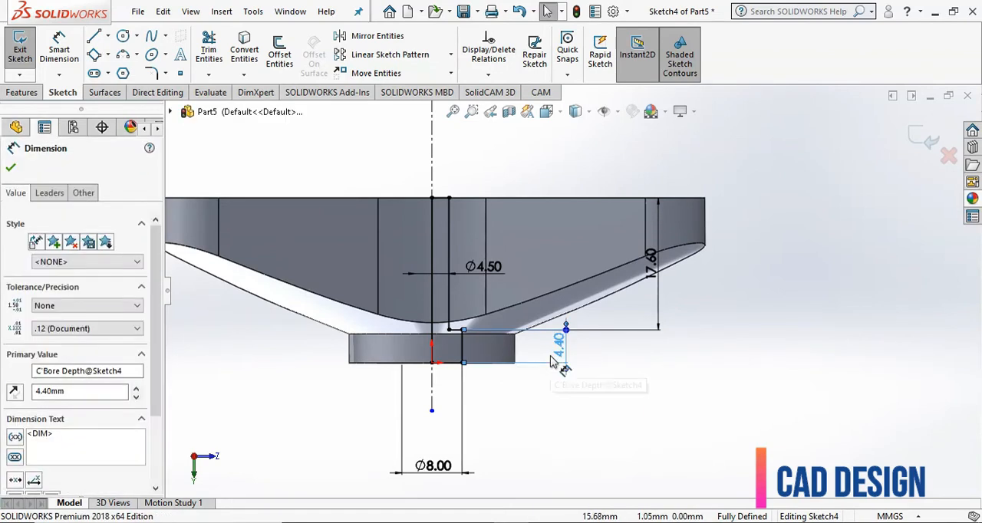
right_click(564, 353)
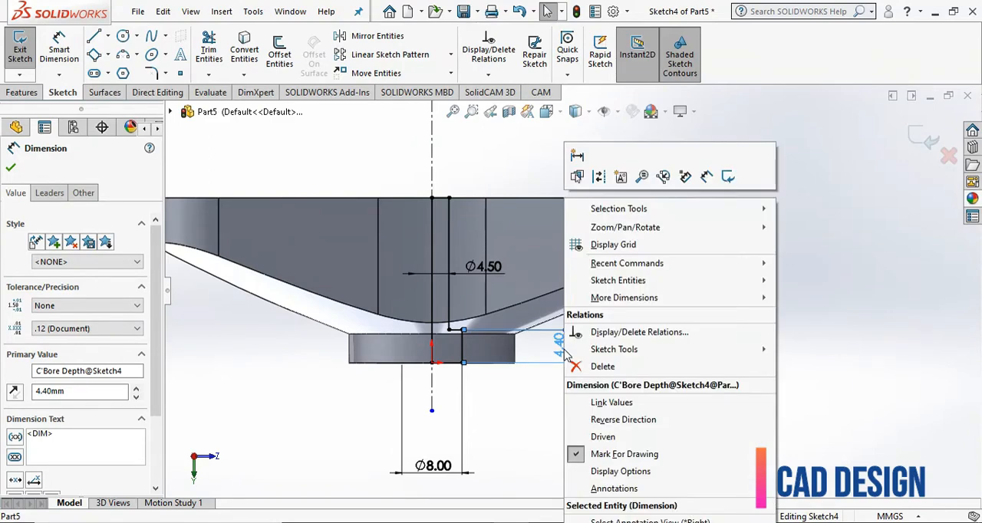
click(602, 366)
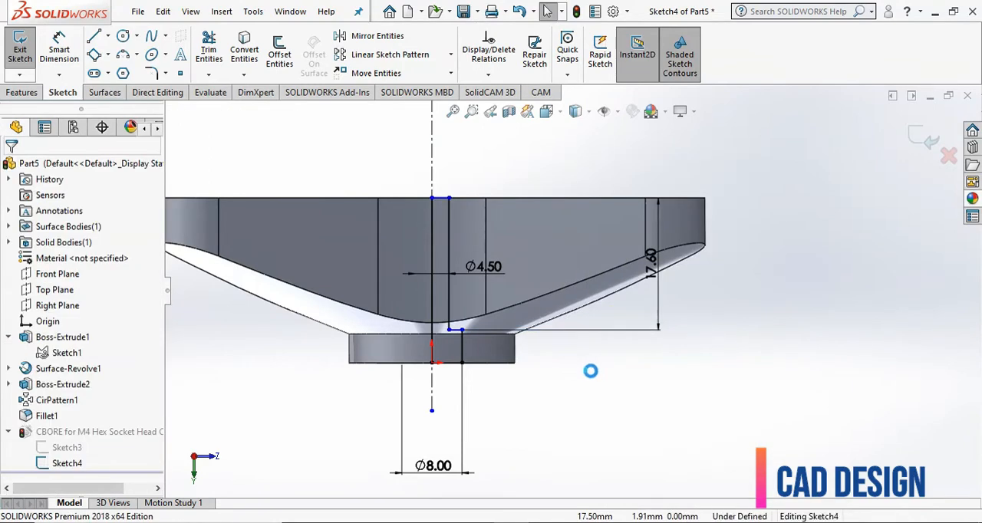
- Set the through-hole depth dimension above the counterbore shoulder to 4 mm
click(656, 279)
click(654, 281)
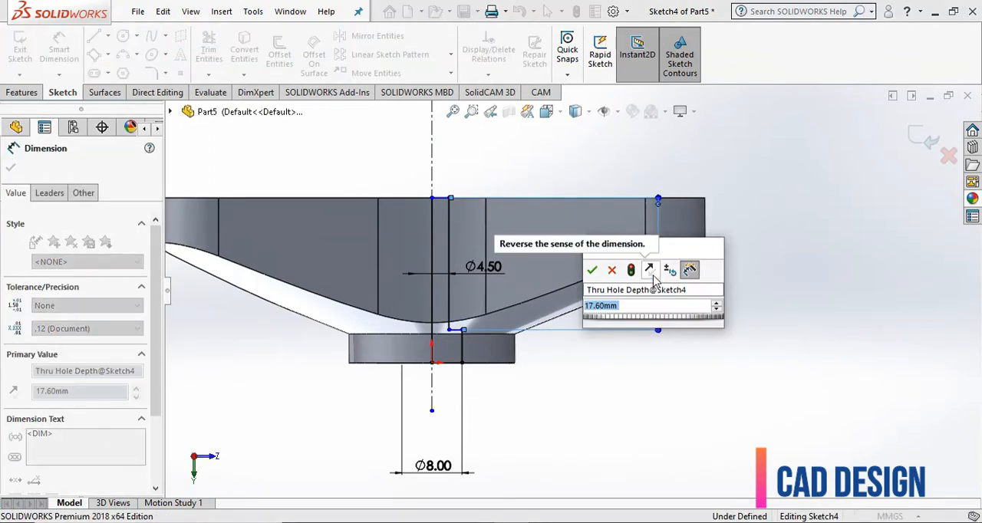
text(4)
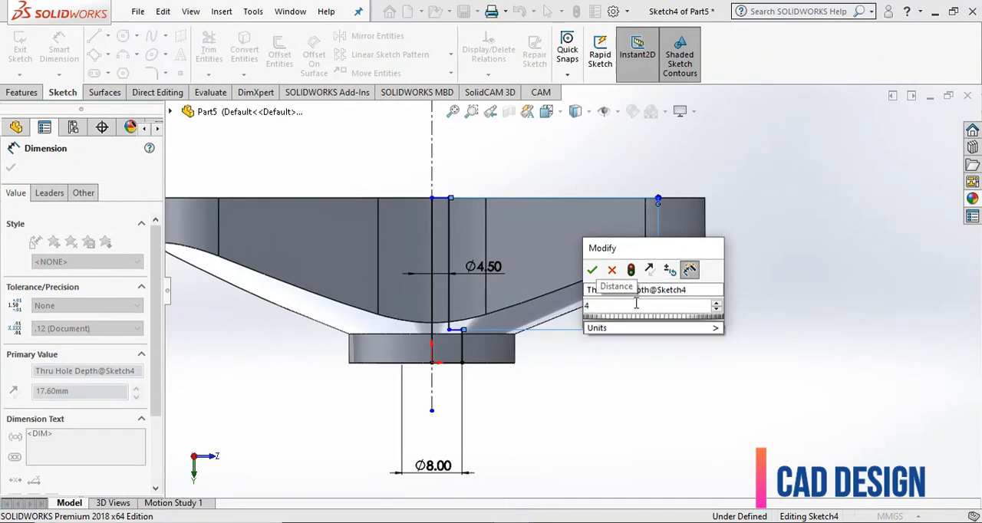
click(592, 270)
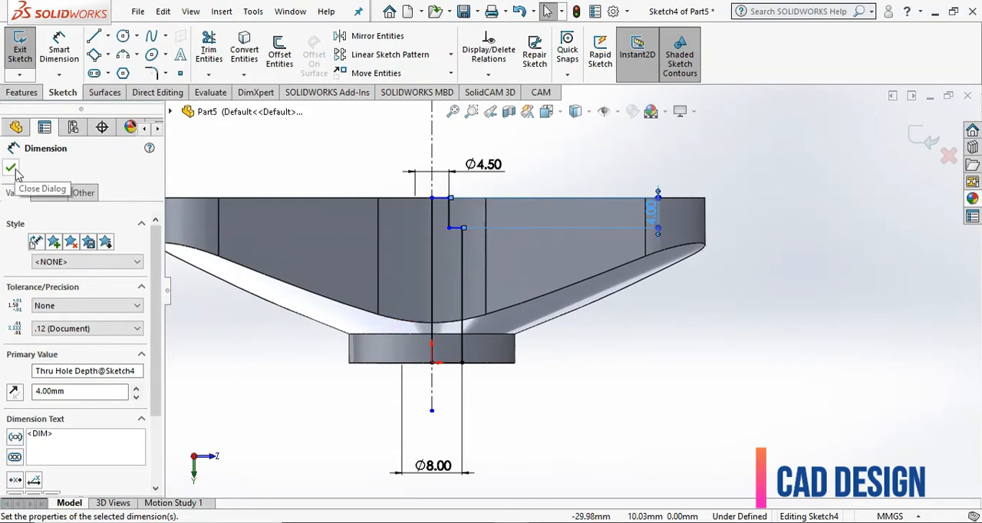
- Dimension the length of the counterbore's vertical wall line and exit the profile sketch
click(58, 40)
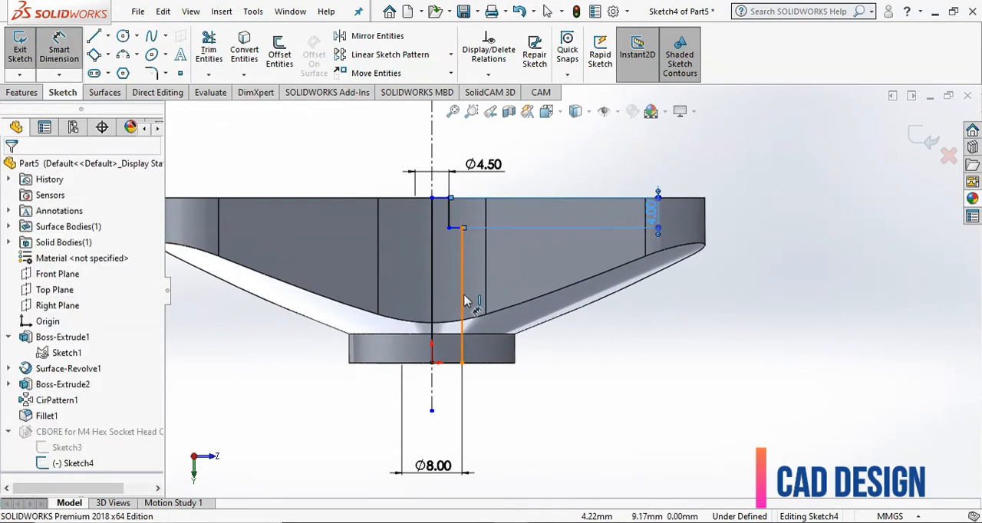
click(461, 295)
click(712, 313)
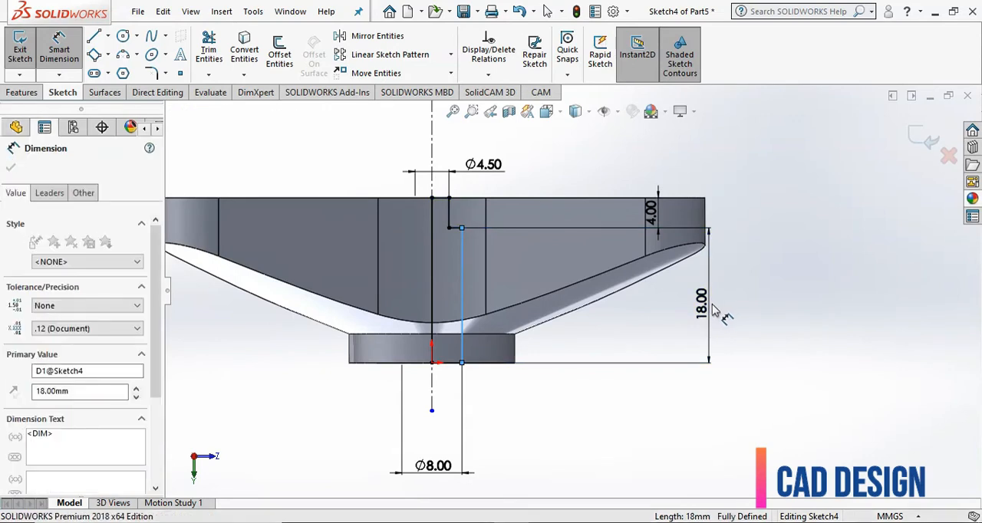
click(648, 302)
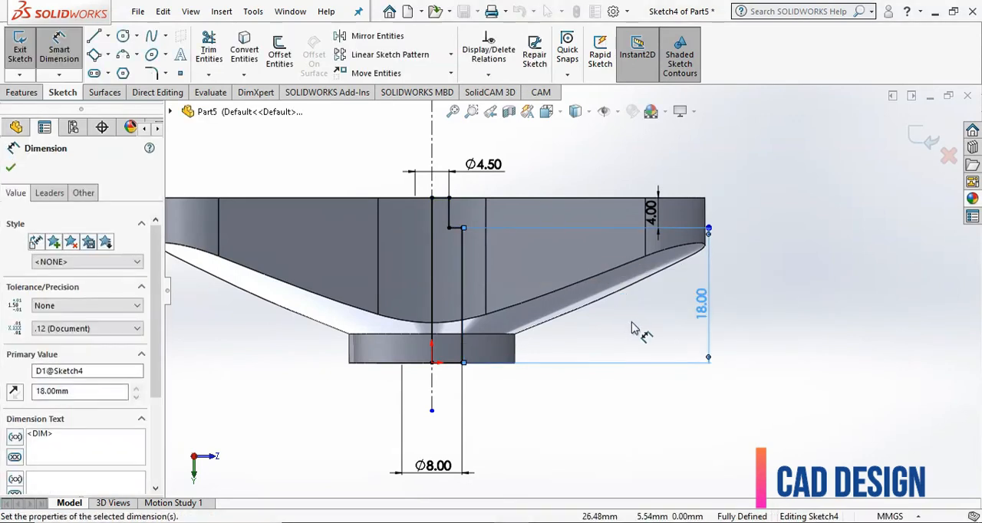
click(920, 141)
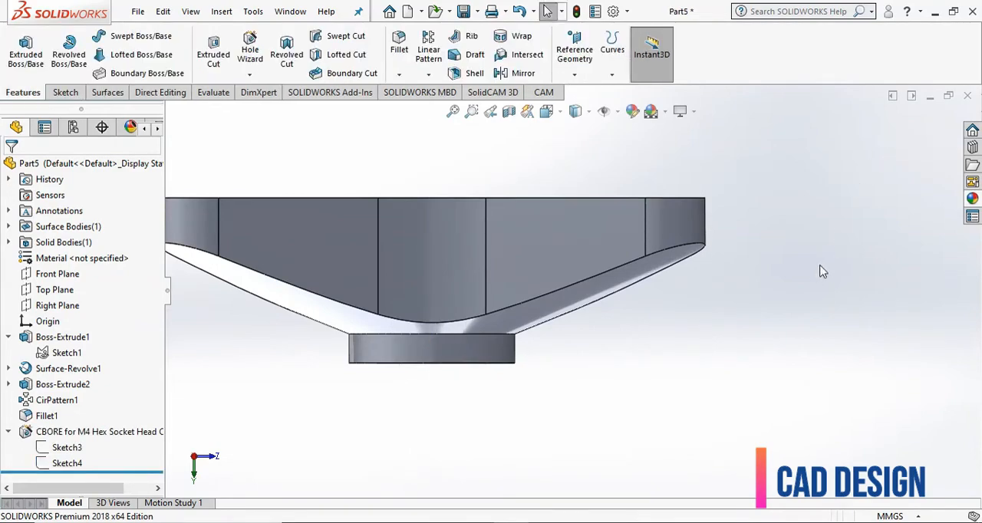
- Start a circular pattern about the hub's inner bore face with 3 equally spaced instances over 360 degrees
click(548, 111)
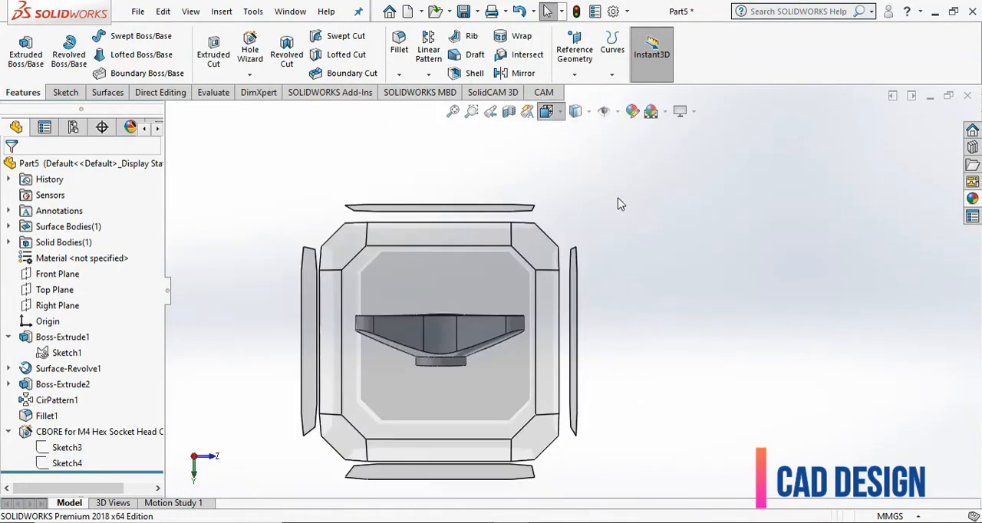
key(ctrl+7)
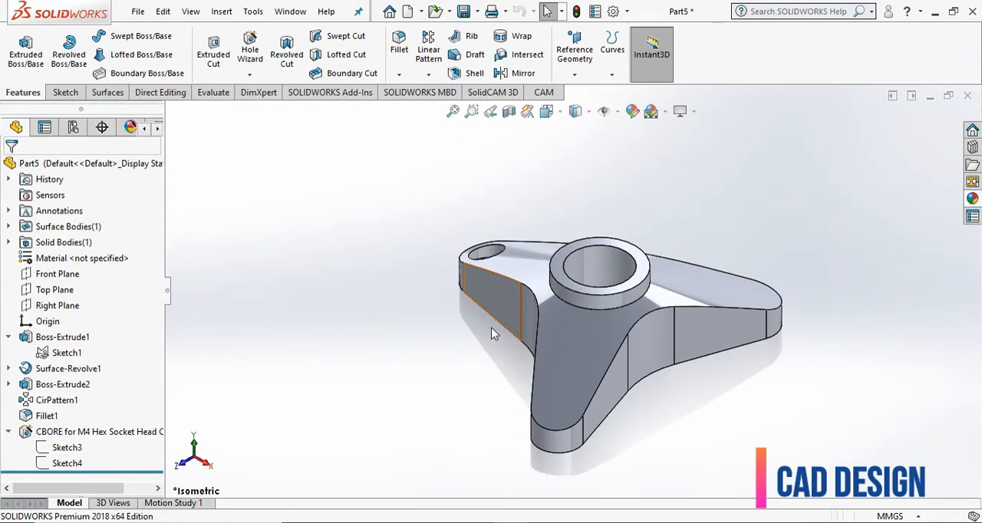
middle_drag(488, 354, 565, 424)
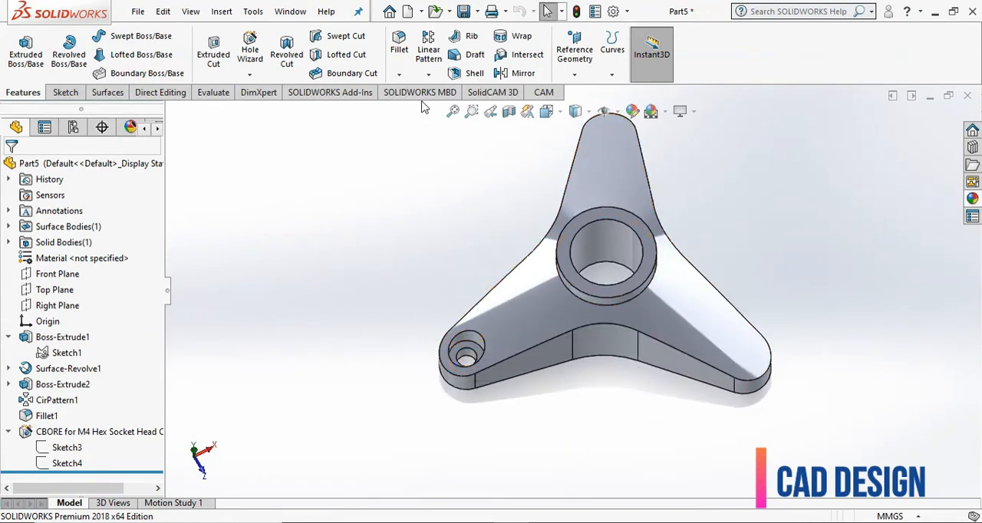
click(428, 74)
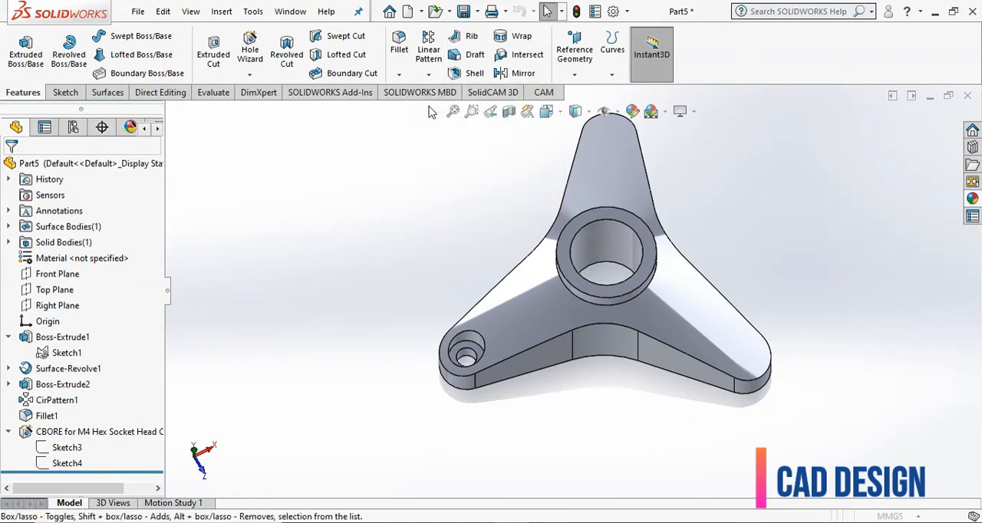
click(103, 209)
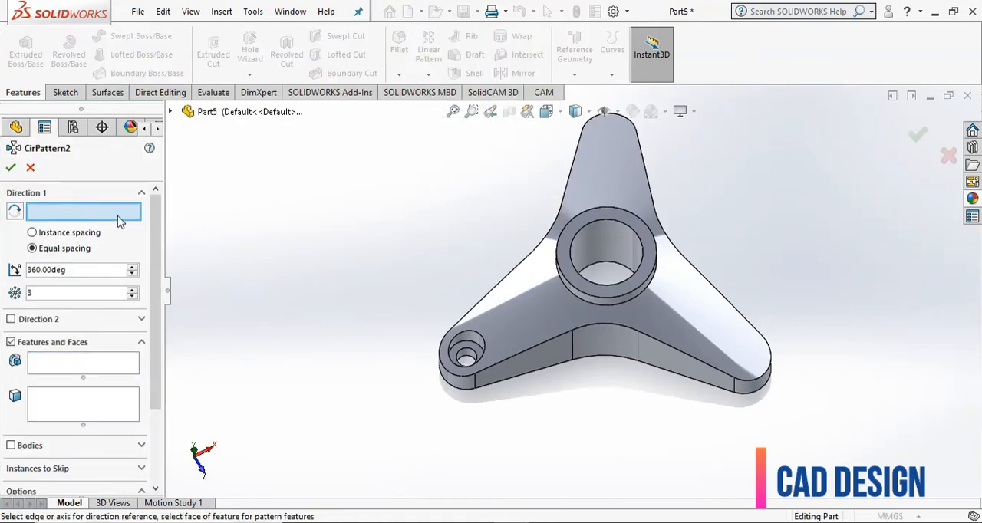
click(627, 251)
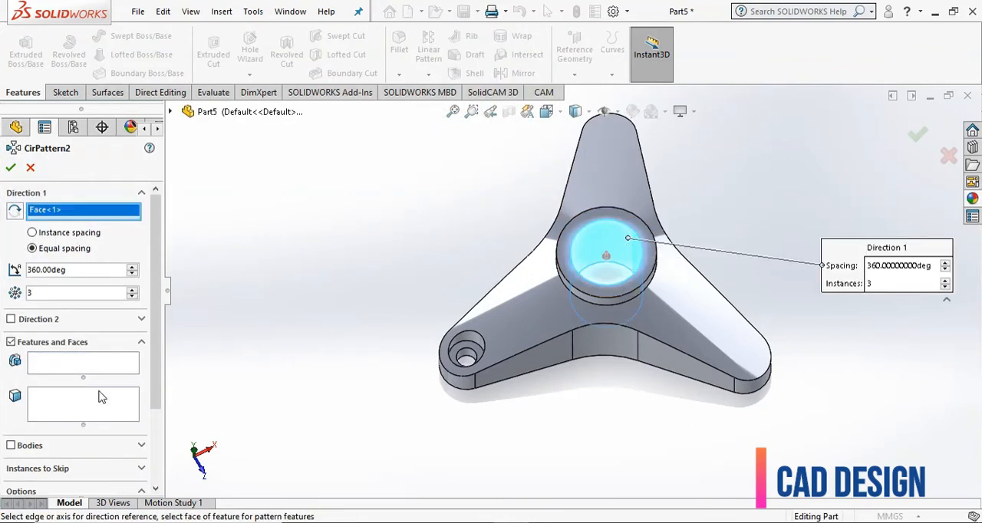
double_click(74, 270)
scroll(146, 300, down, 1)
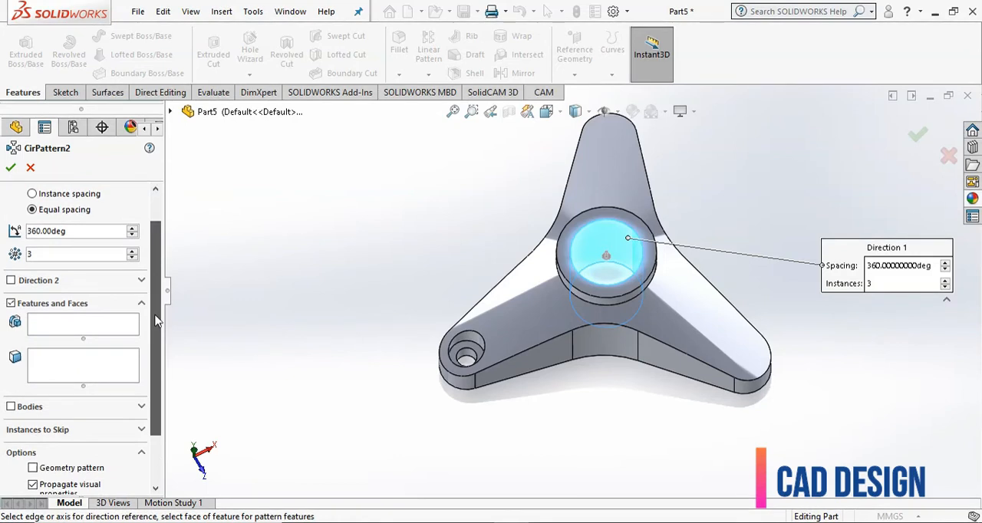
- Choose the M4 counterbore hole as the feature to pattern, switch to full preview and create the circular pattern
click(120, 329)
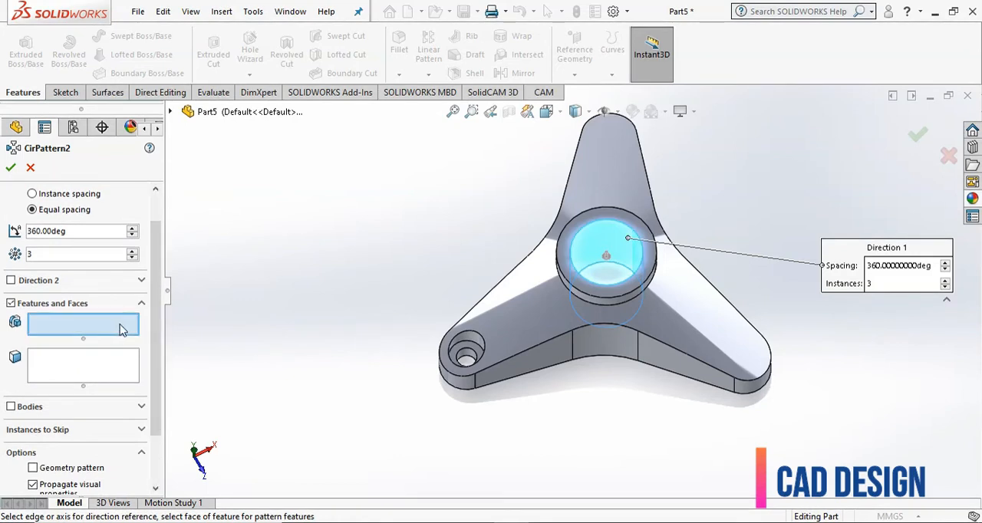
click(465, 351)
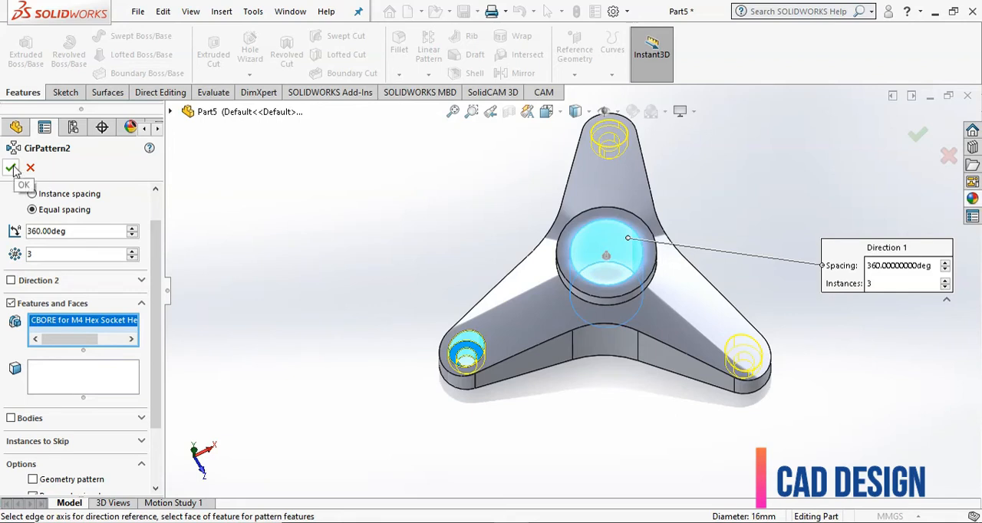
scroll(140, 263, down, 3)
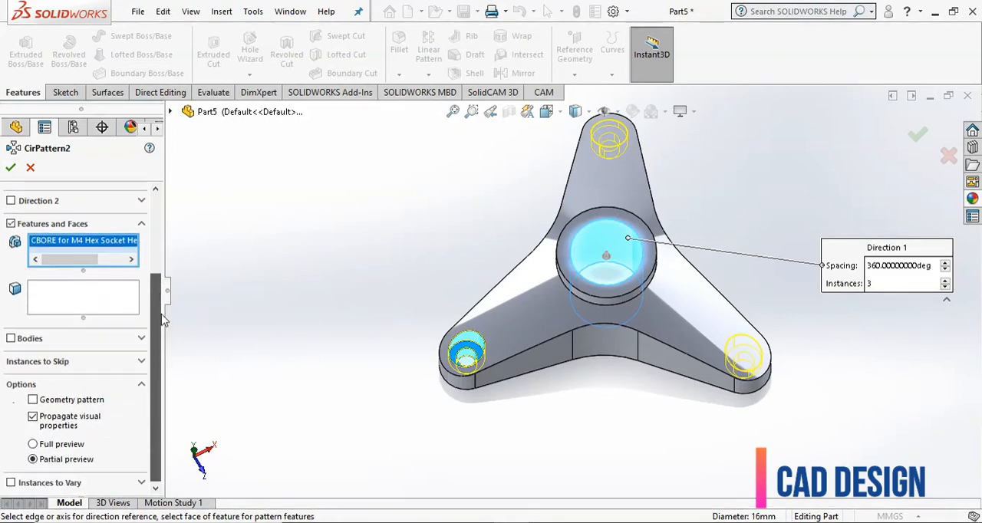
click(36, 446)
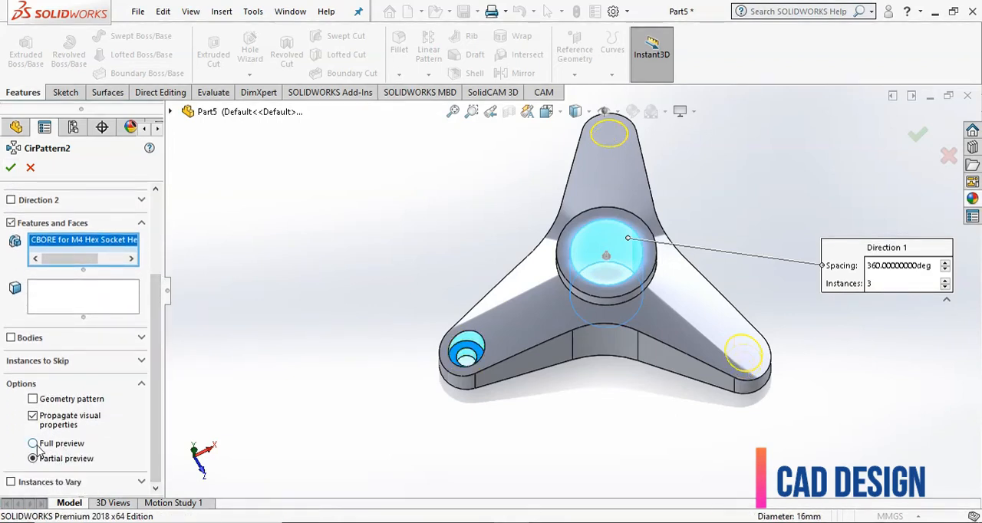
click(10, 168)
- Fillet the arms' upper outline edges and the circular edge at the hub's base on the conical surface with a 1 mm radius
middle_drag(309, 255, 700, 274)
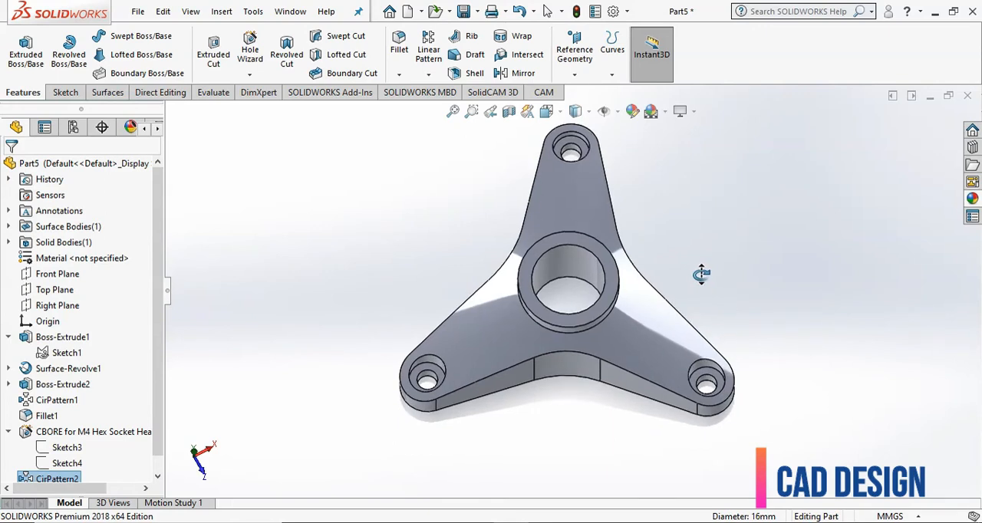
key(f)
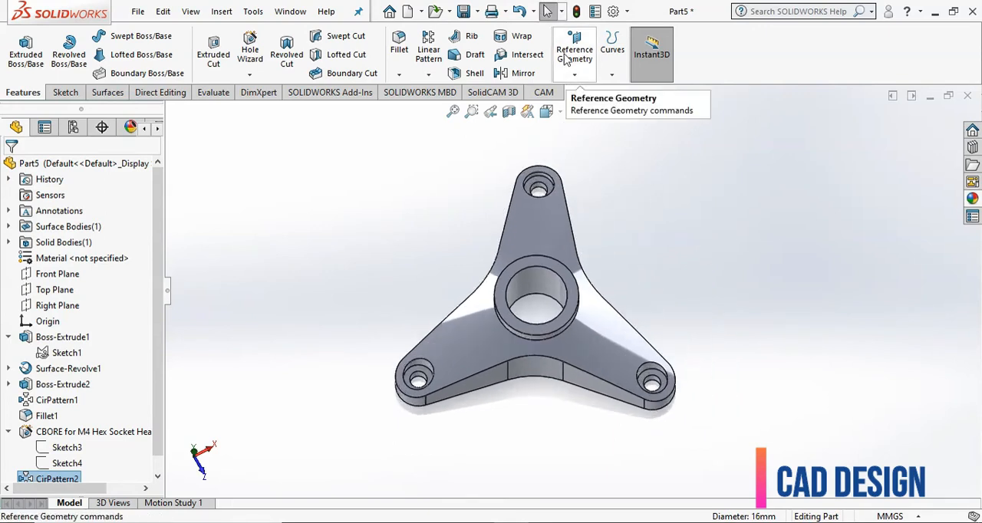
click(399, 44)
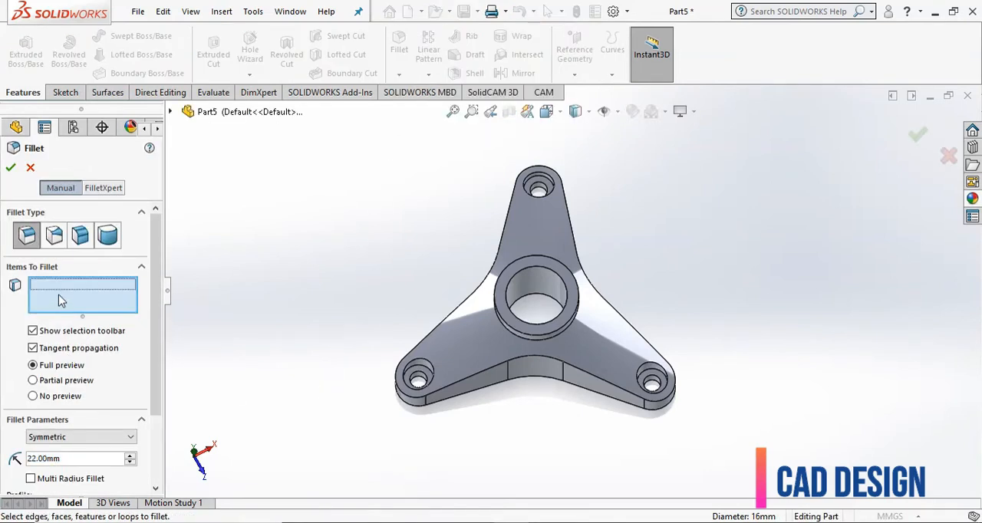
click(443, 388)
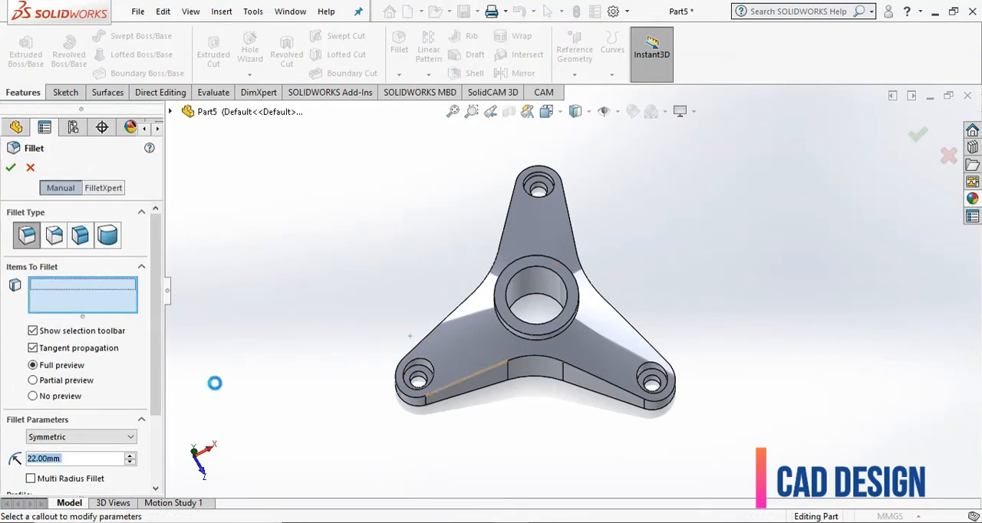
click(522, 339)
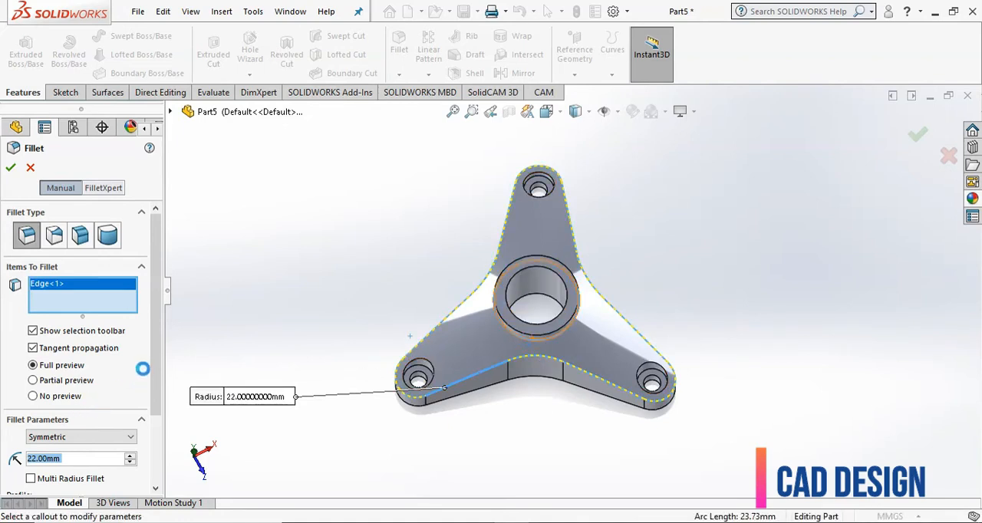
scroll(142, 399, down, 3)
double_click(41, 375)
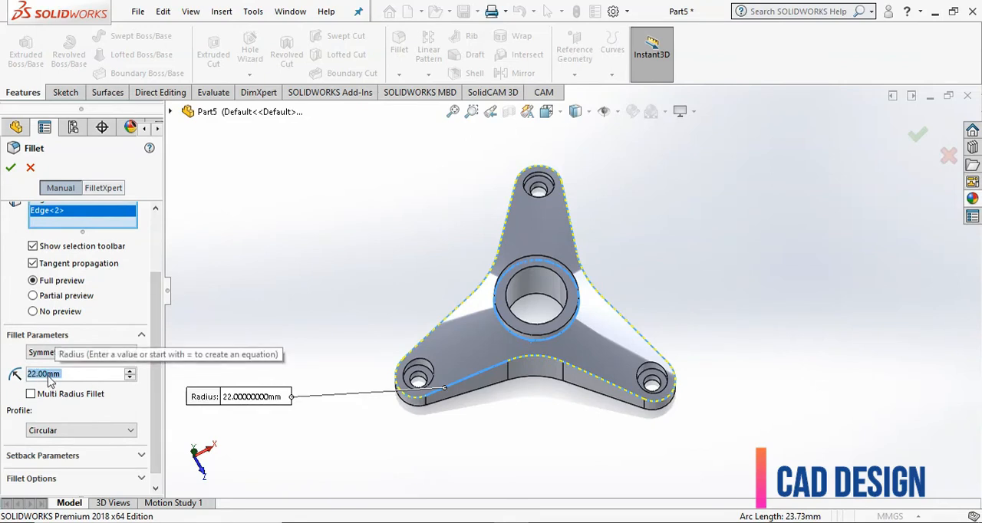
text(1)
key(Return)
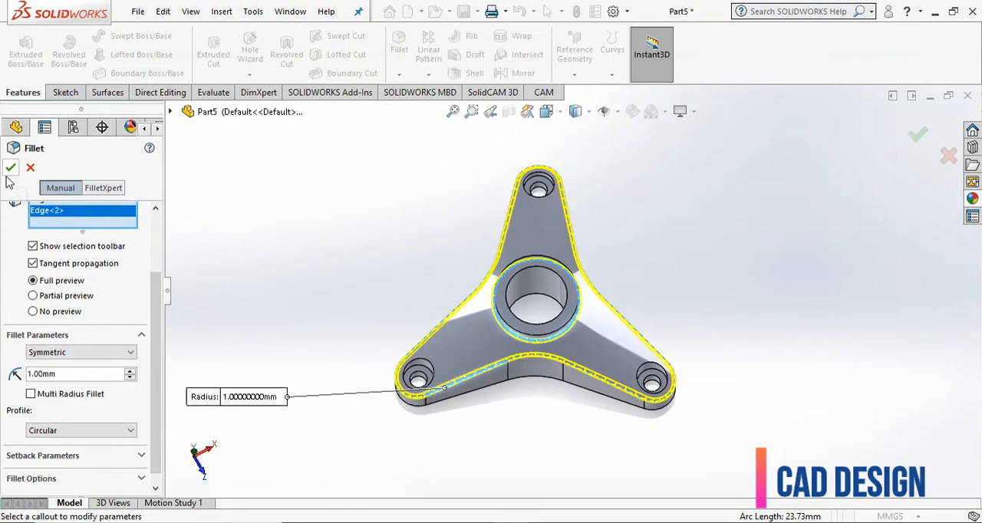
click(10, 168)
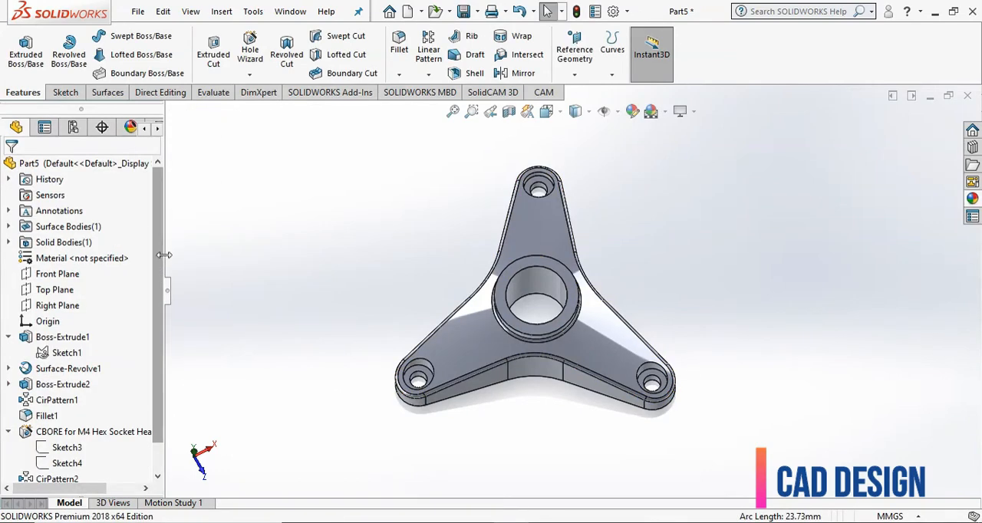
scroll(464, 395, down, 3)
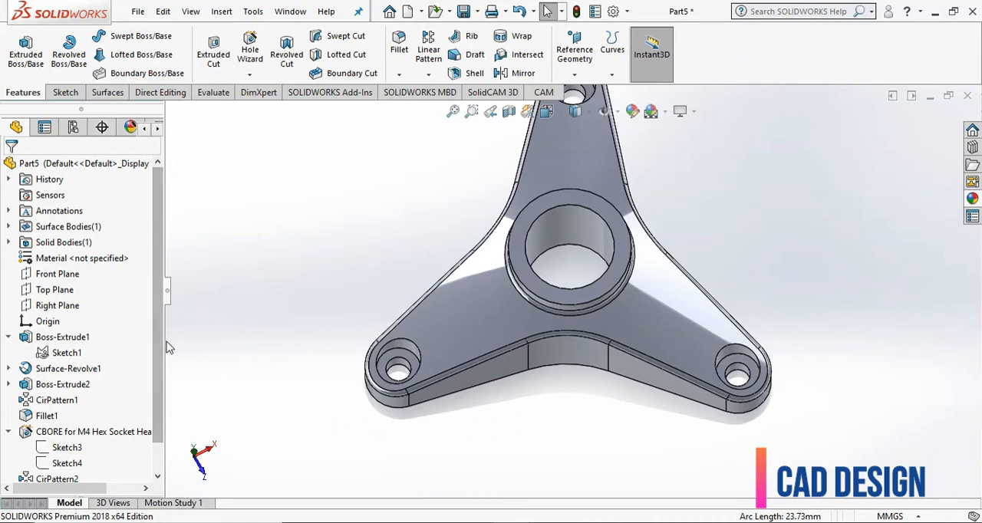
scroll(154, 349, down, 1)
scroll(152, 354, up, 1)
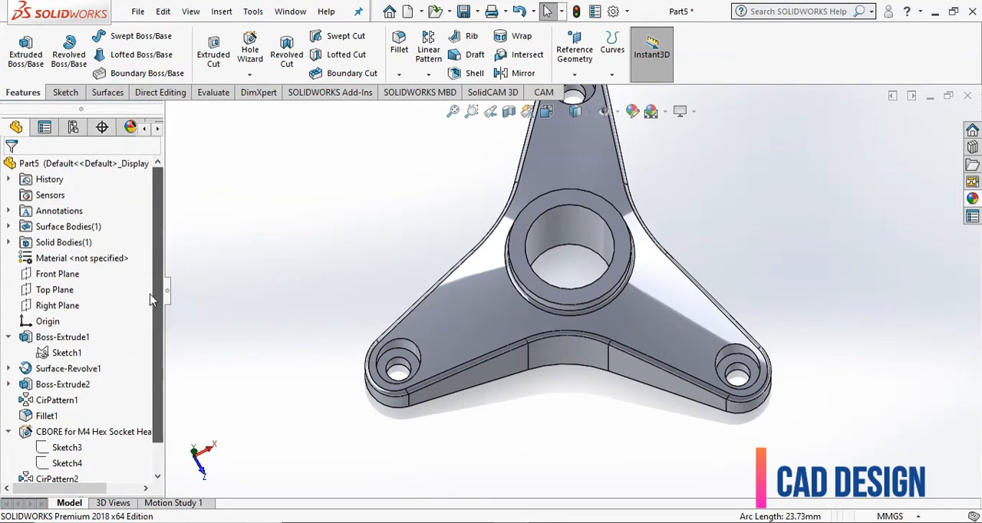
key(f)
scroll(382, 228, up, 2)
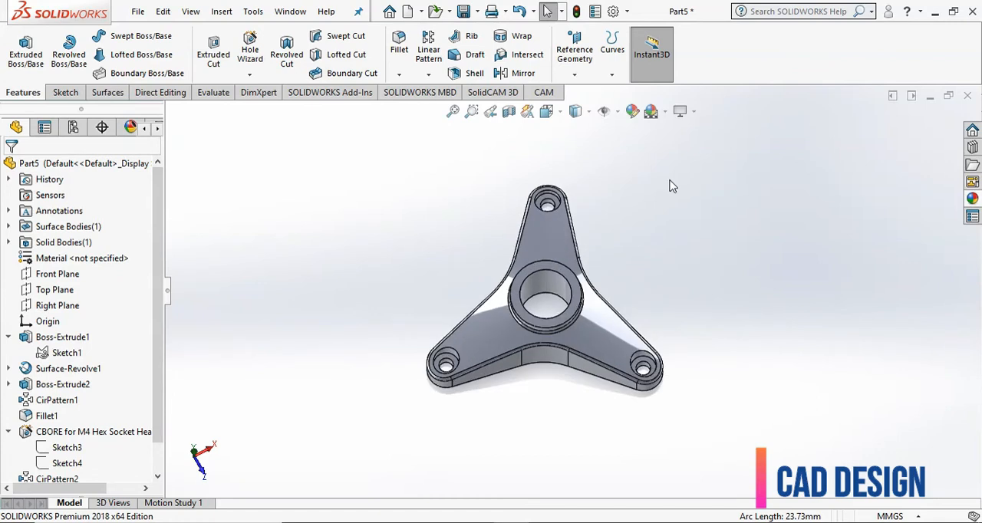
- Apply the yellow high gloss plastic appearance to the whole part, replacing the selected fillet as the target geometry
click(632, 113)
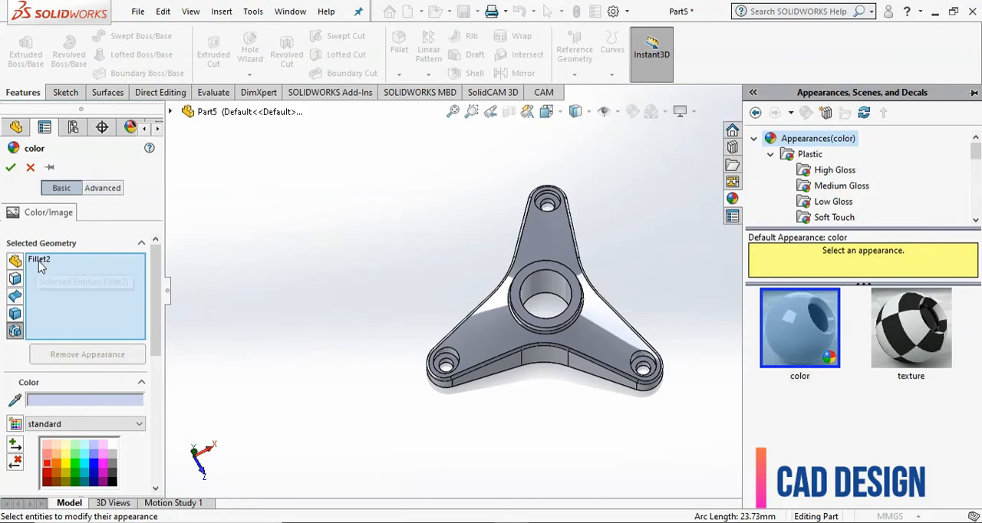
click(38, 266)
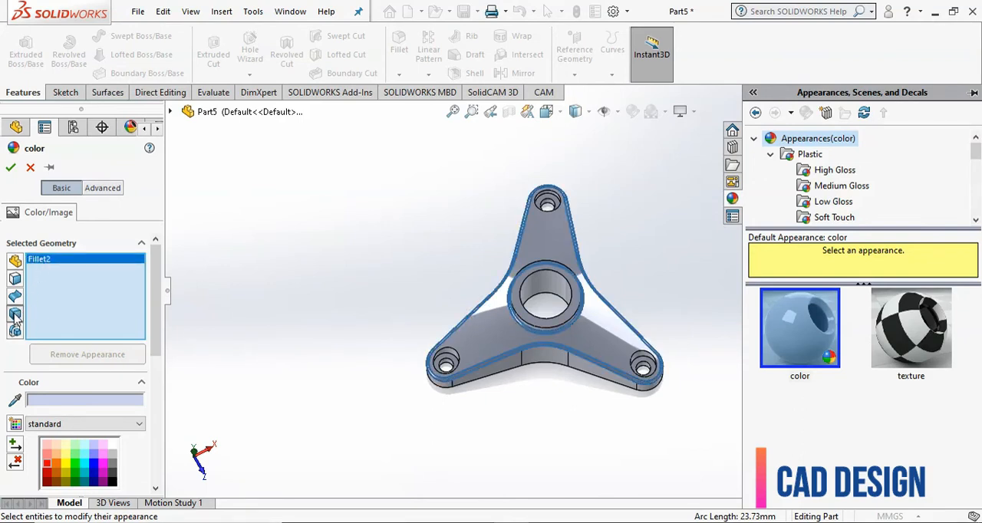
click(831, 173)
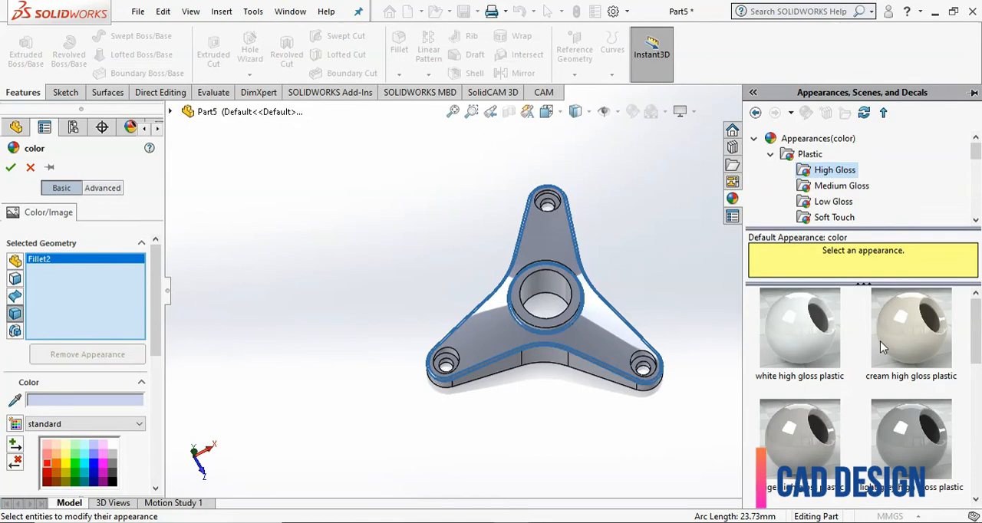
scroll(883, 348, down, 3)
click(903, 428)
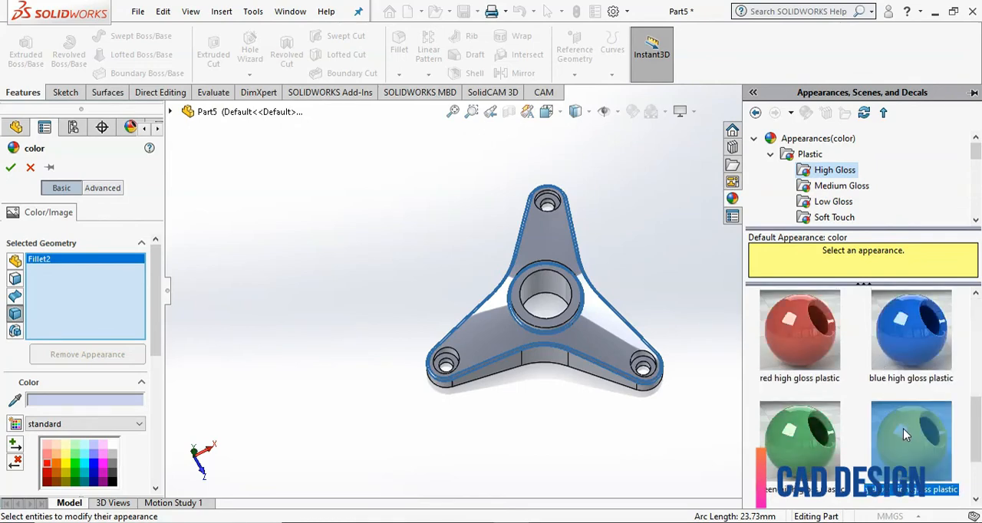
mouse_move(903, 430)
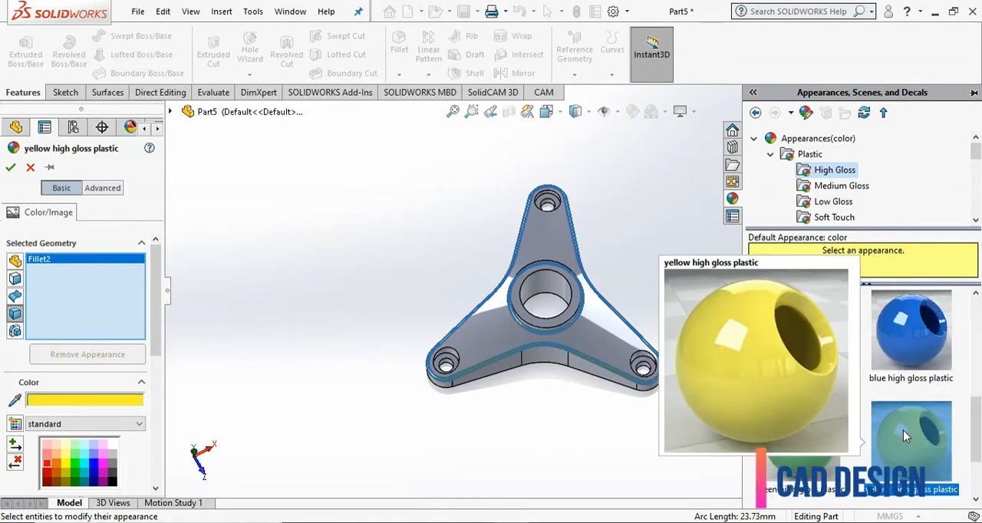
right_click(64, 262)
click(82, 266)
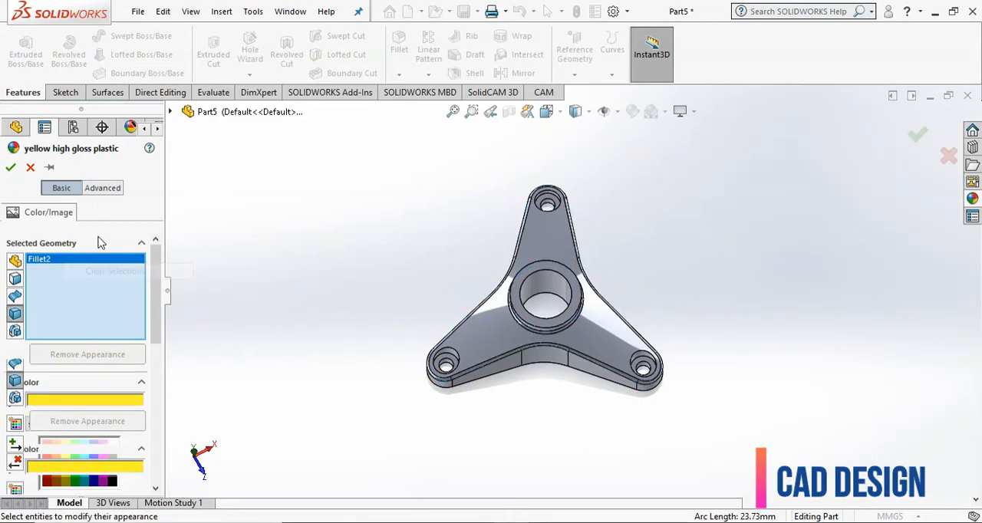
click(207, 111)
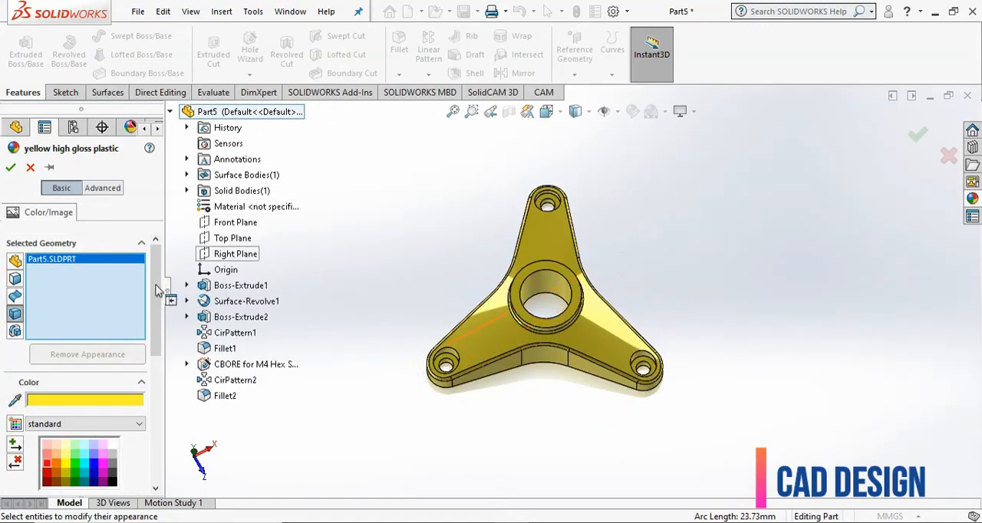
click(10, 167)
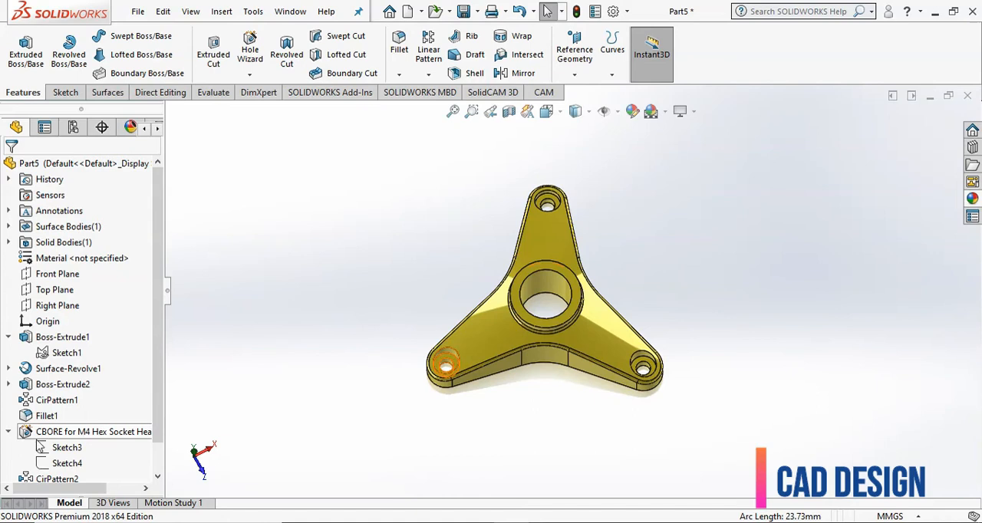
- Colour the last fillet feature, Fillet2, red
scroll(158, 414, down, 1)
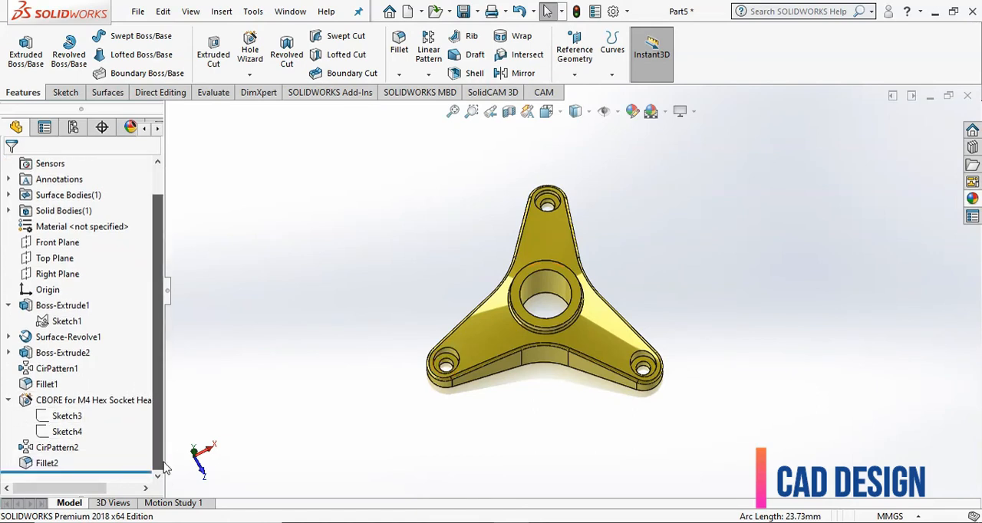
click(57, 465)
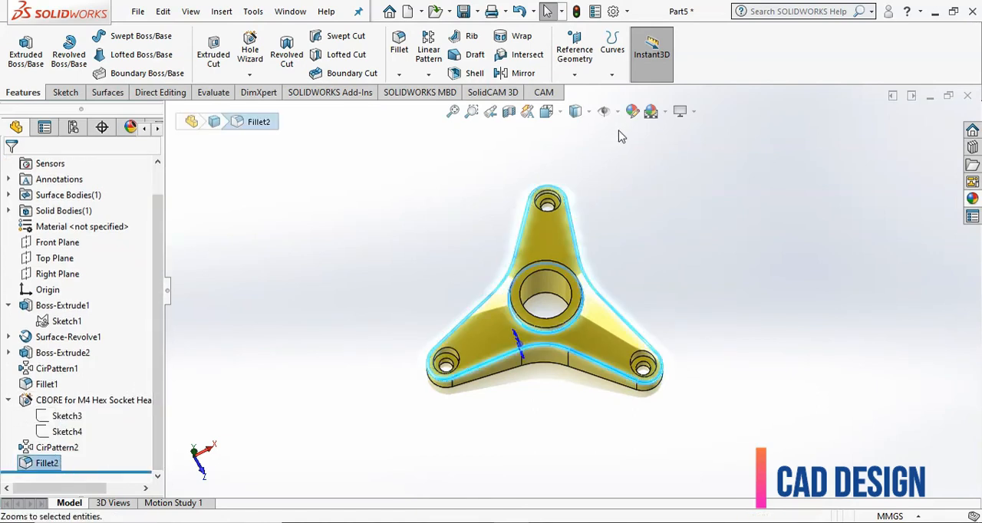
click(632, 111)
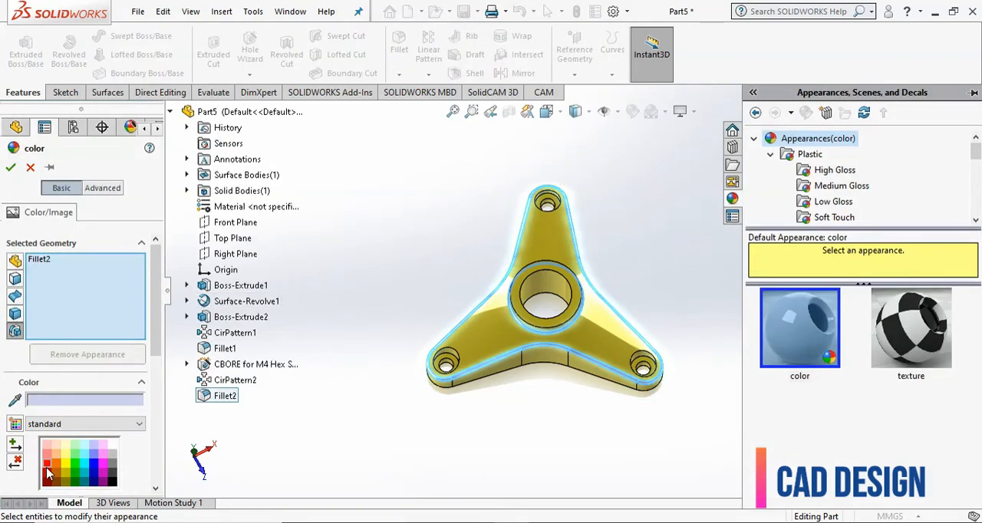
click(46, 468)
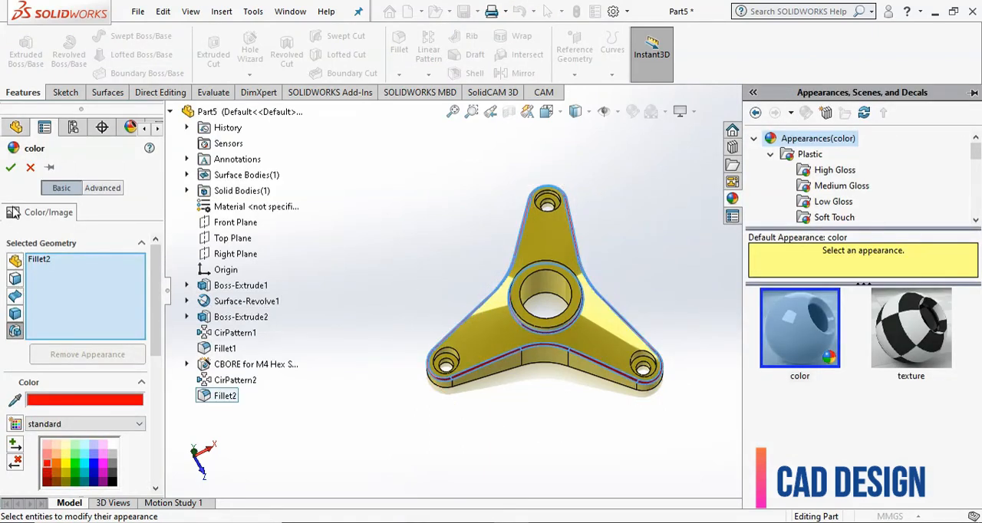
click(11, 168)
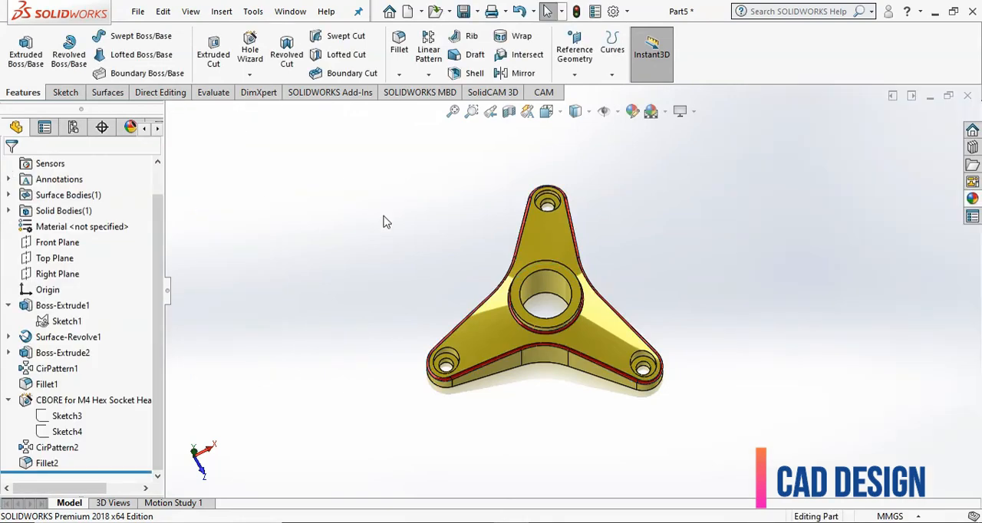
- Examine the coloured part from several angles, including the arms, hub and filleted edges
scroll(596, 399, down, 2)
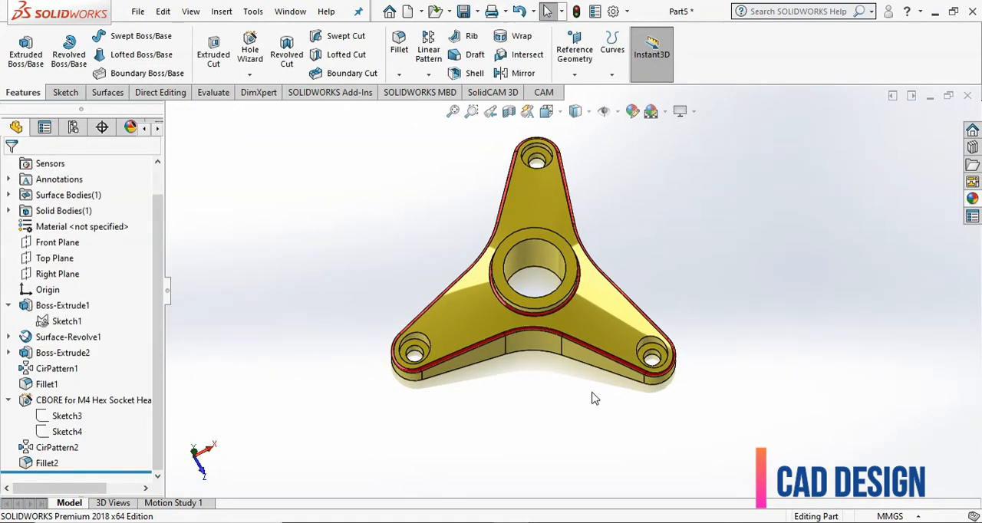
middle_drag(591, 398, 470, 363)
scroll(471, 363, up, 3)
scroll(474, 234, down, 2)
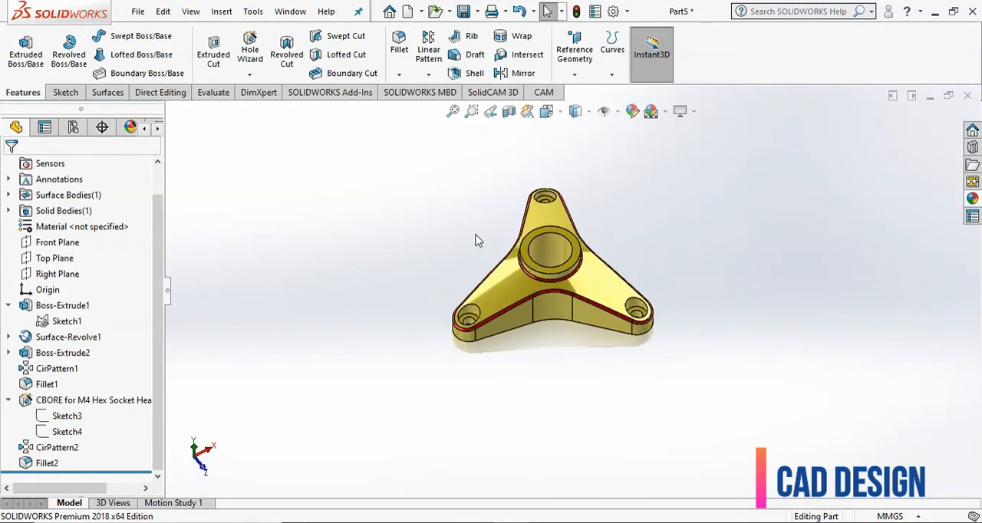
scroll(476, 240, down, 1)
middle_drag(476, 248, 431, 242)
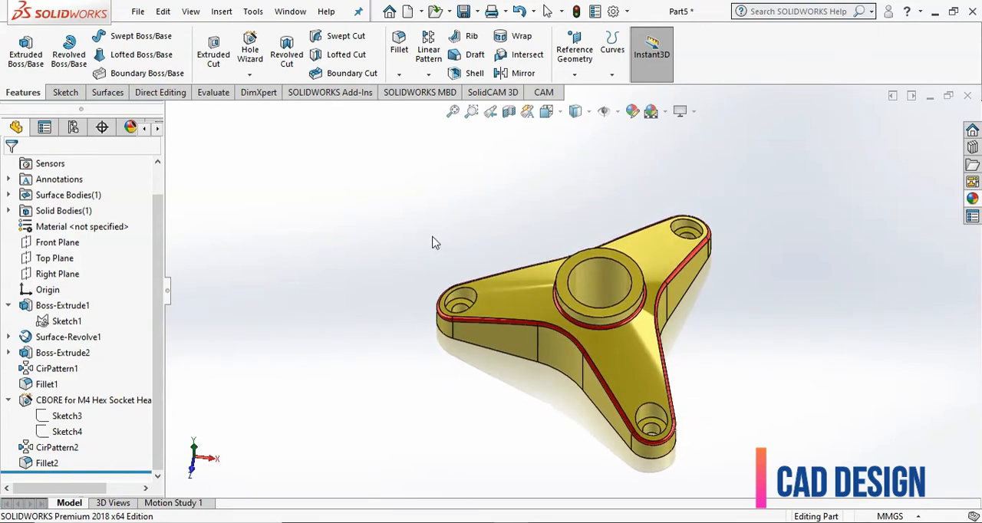
scroll(547, 236, down, 1)
scroll(791, 310, up, 2)
middle_drag(745, 322, 777, 360)
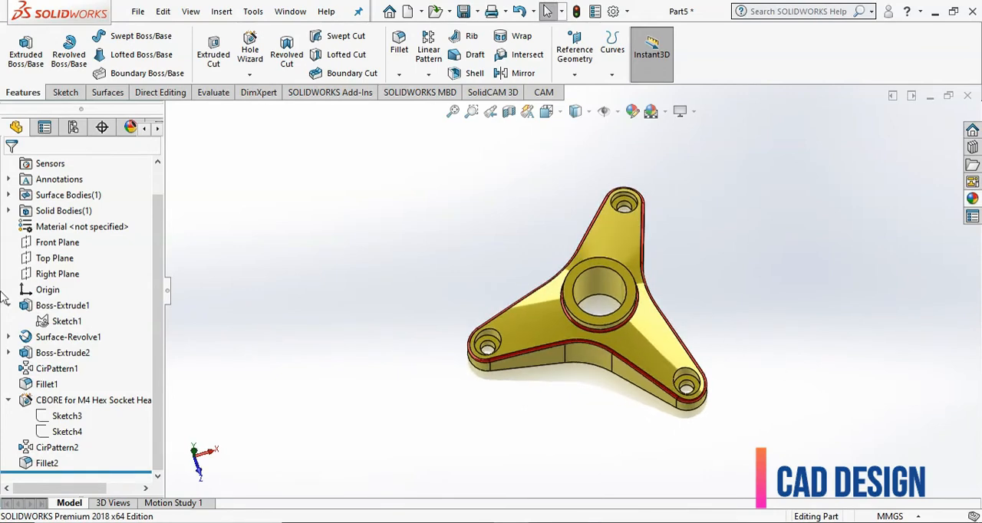
- Sketch a construction centerline on the Top Plane from the origin to the centre of one counterbored hole and exit the sketch
click(63, 264)
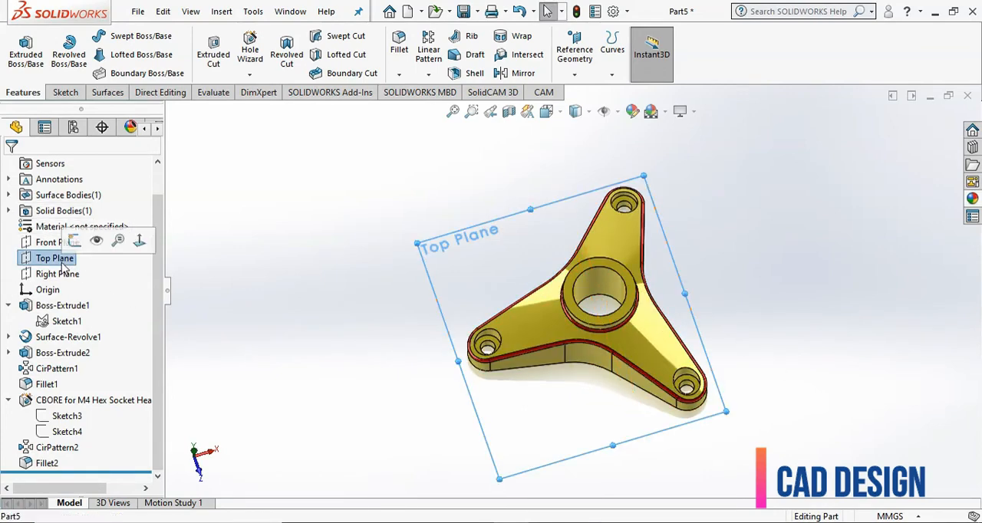
click(74, 241)
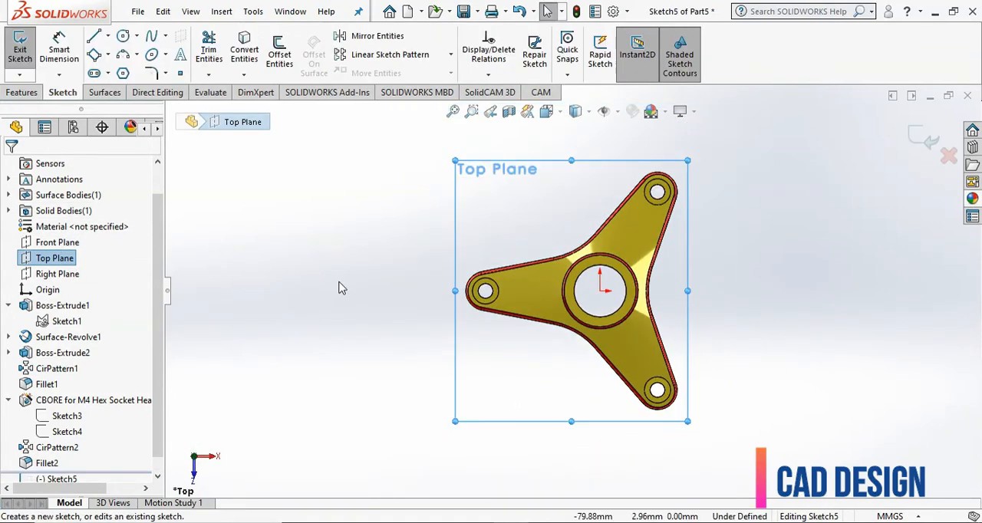
click(108, 36)
click(115, 69)
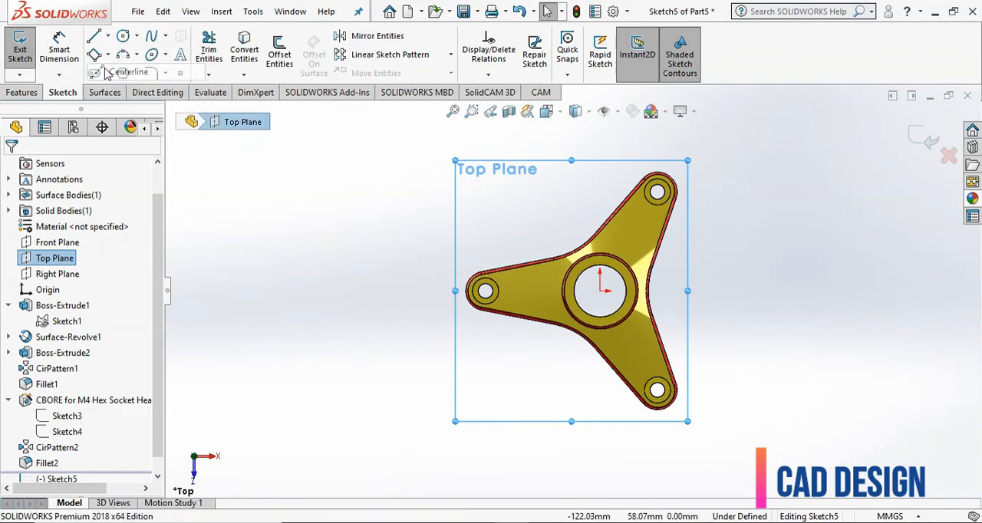
click(600, 290)
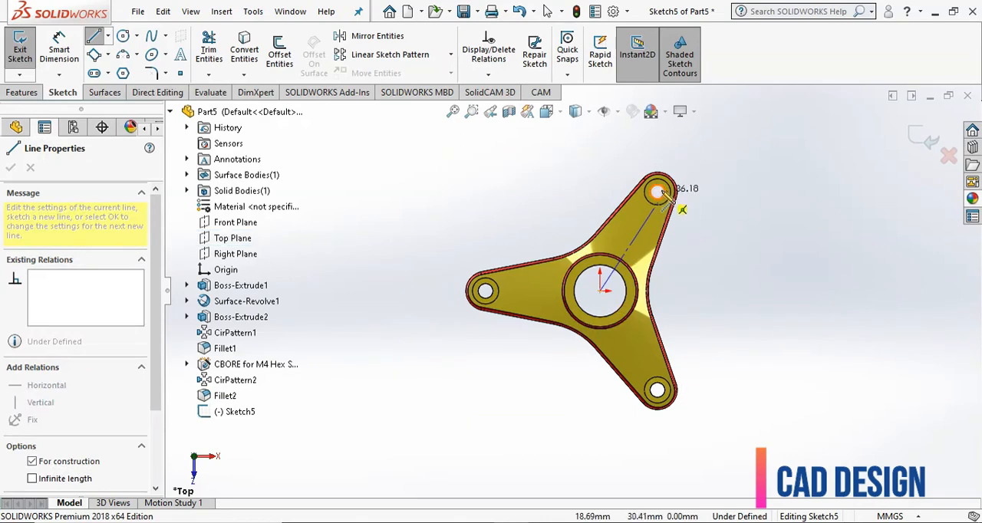
click(657, 192)
right_click(725, 171)
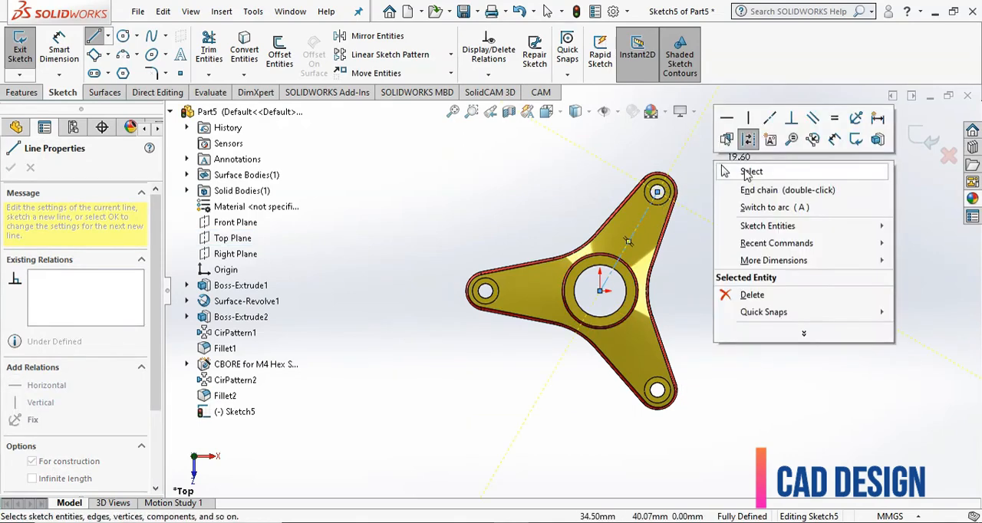
click(748, 173)
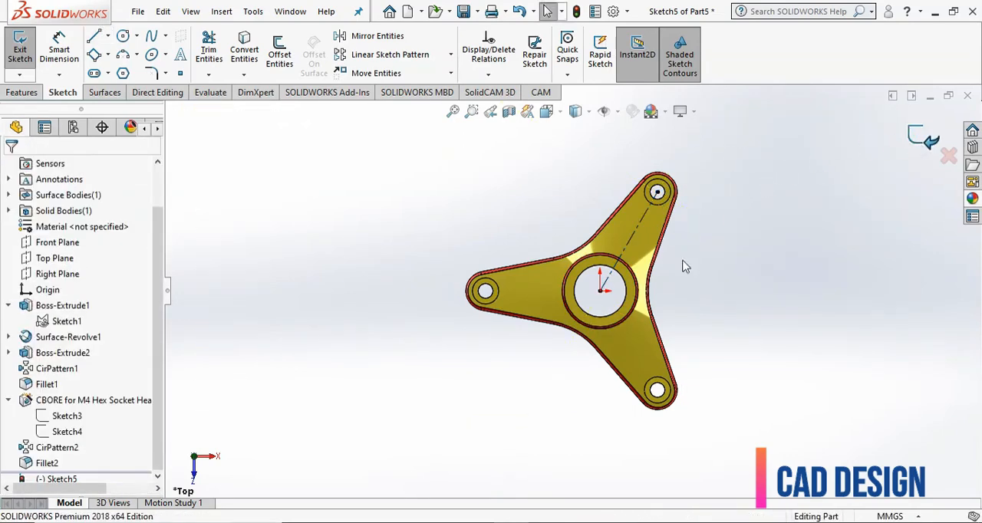
double_click(678, 295)
- Show Sketch2, the profile sketch of the revolved surface, in the model
mouse_move(677, 297)
middle_down()
mouse_move(688, 292)
mouse_move(677, 255)
middle_up()
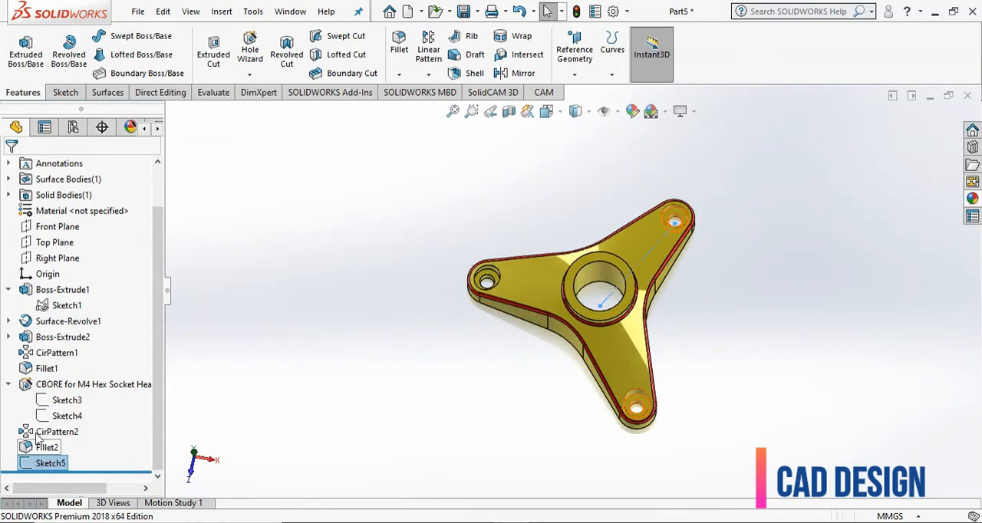
click(9, 322)
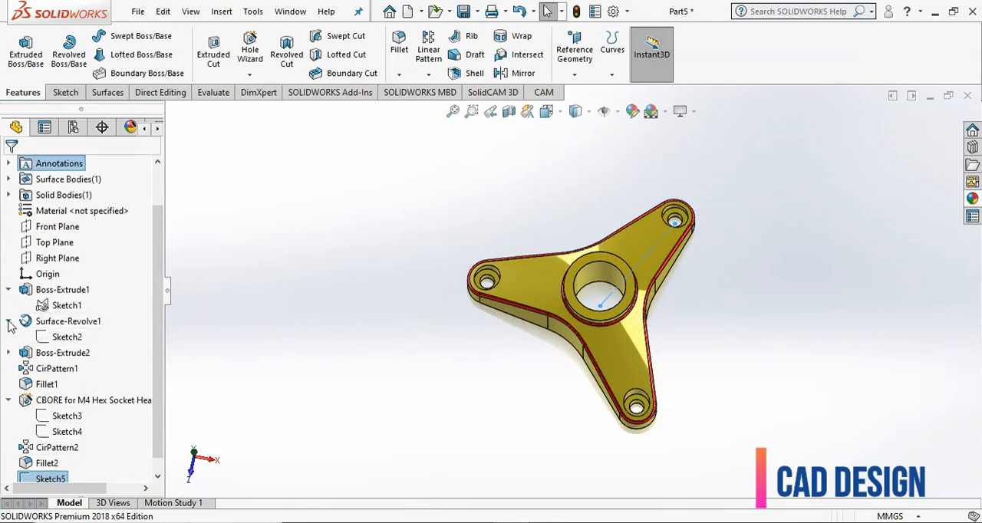
click(66, 338)
click(60, 311)
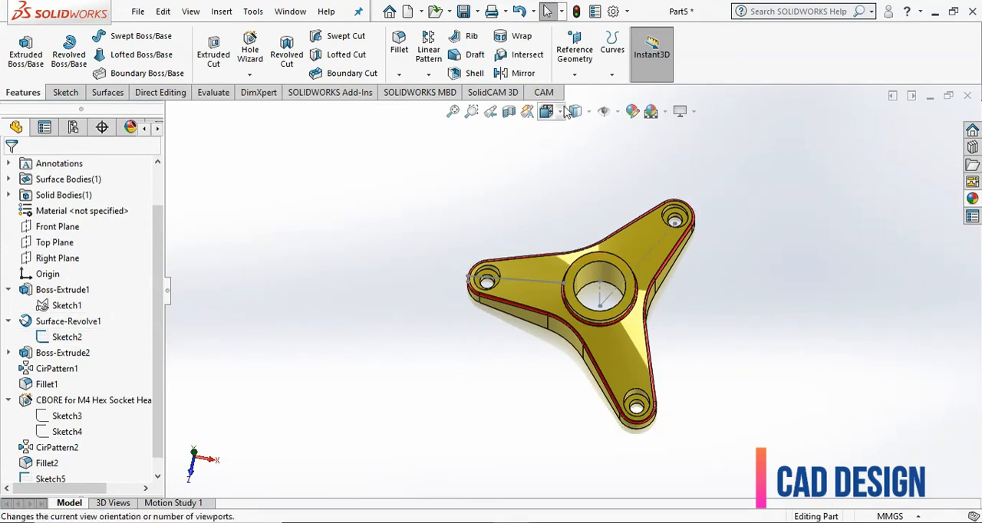
- Create a reference plane through the vertical axis line of Sketch2 and the construction centerline running along the arm
click(578, 70)
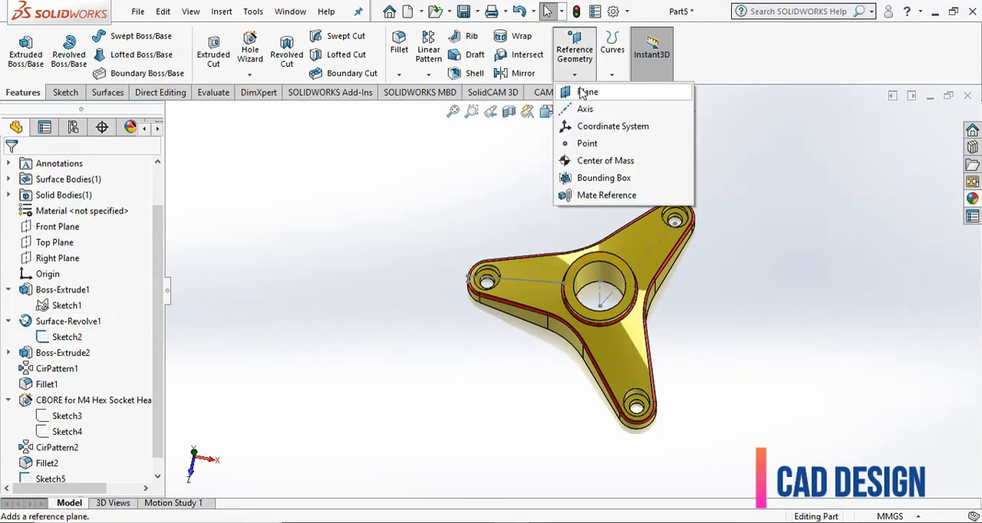
click(583, 90)
scroll(384, 295, down, 2)
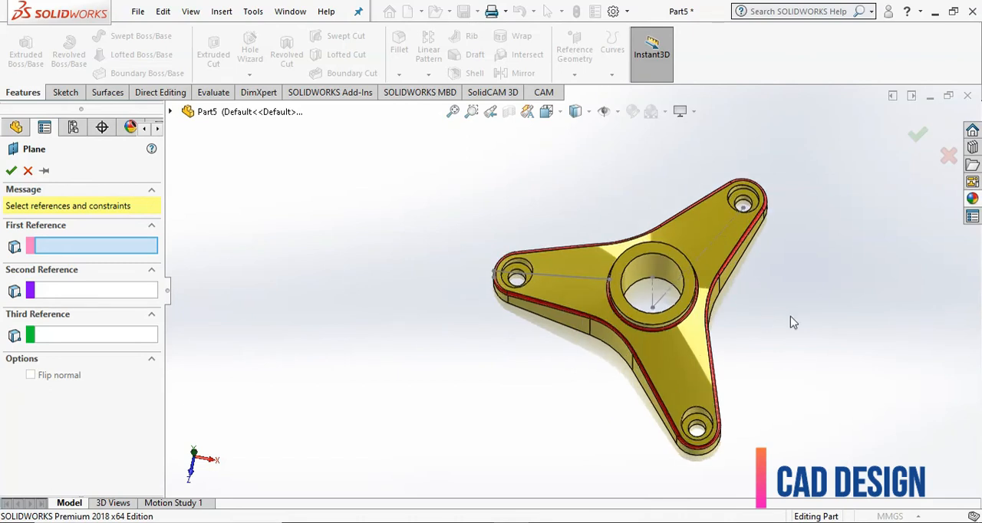
scroll(783, 308, down, 2)
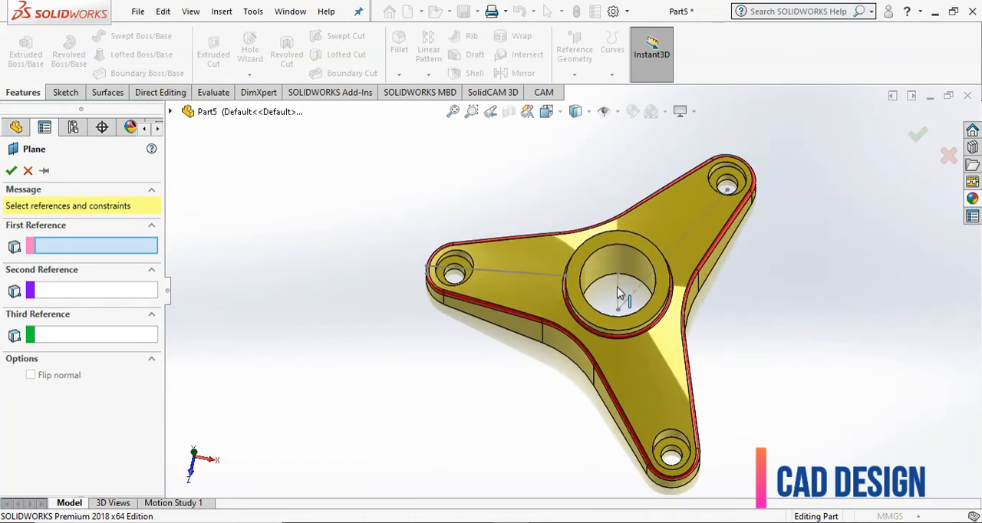
click(618, 288)
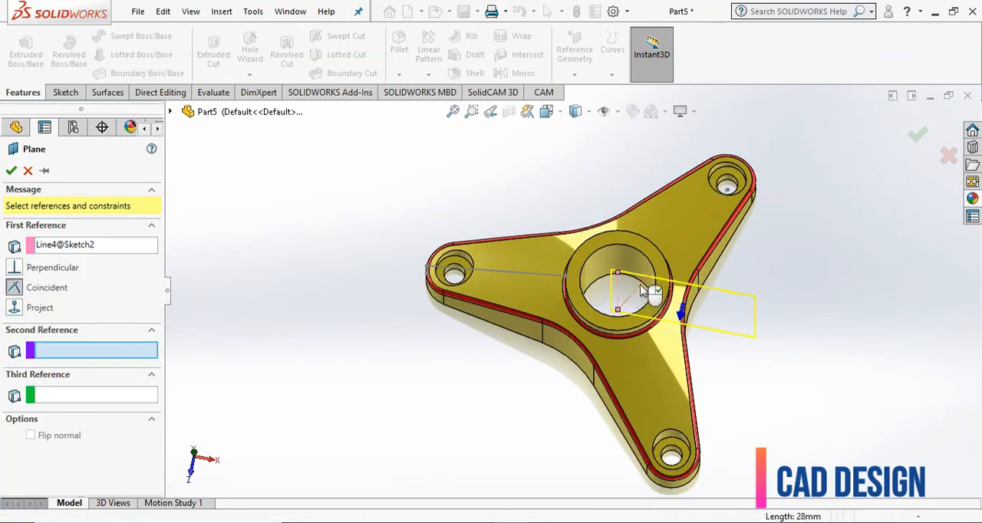
click(644, 289)
click(10, 171)
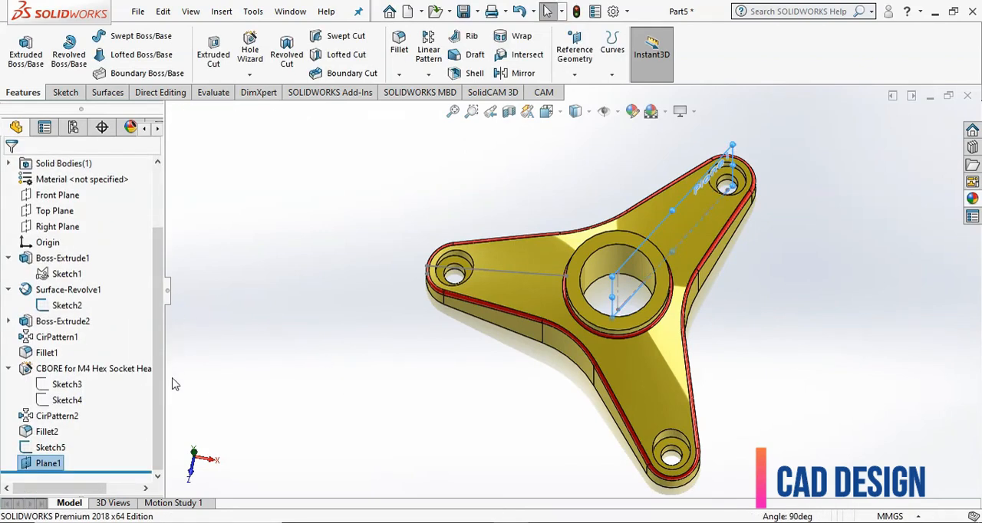
- Hide Sketch2, the profile sketch of the revolved surface
click(280, 384)
click(67, 306)
click(84, 290)
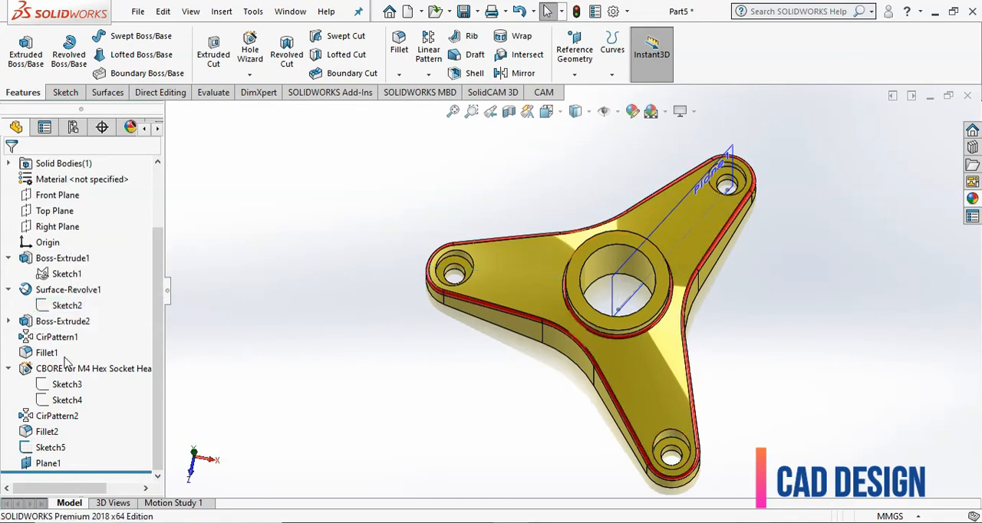
- Hide Sketch5, the construction centerline sketch running along the arm
click(52, 449)
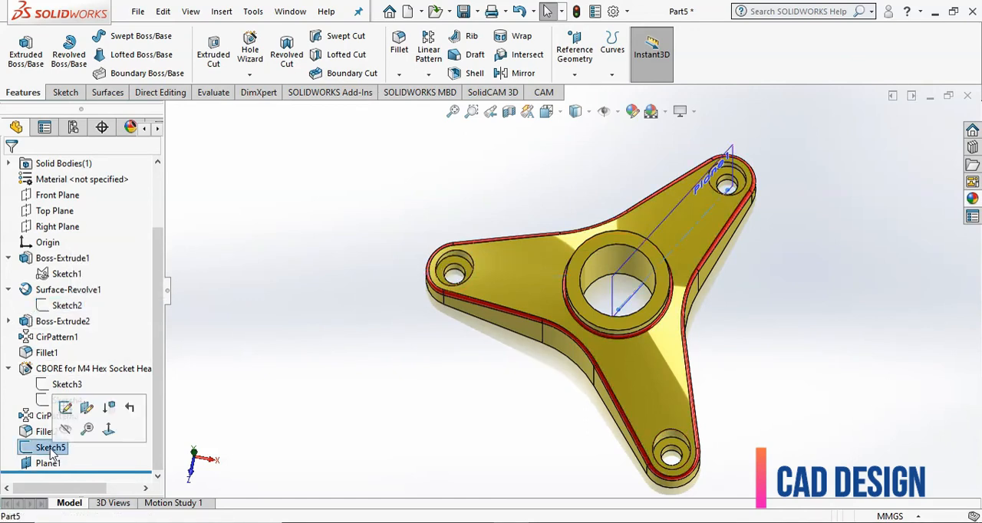
click(67, 432)
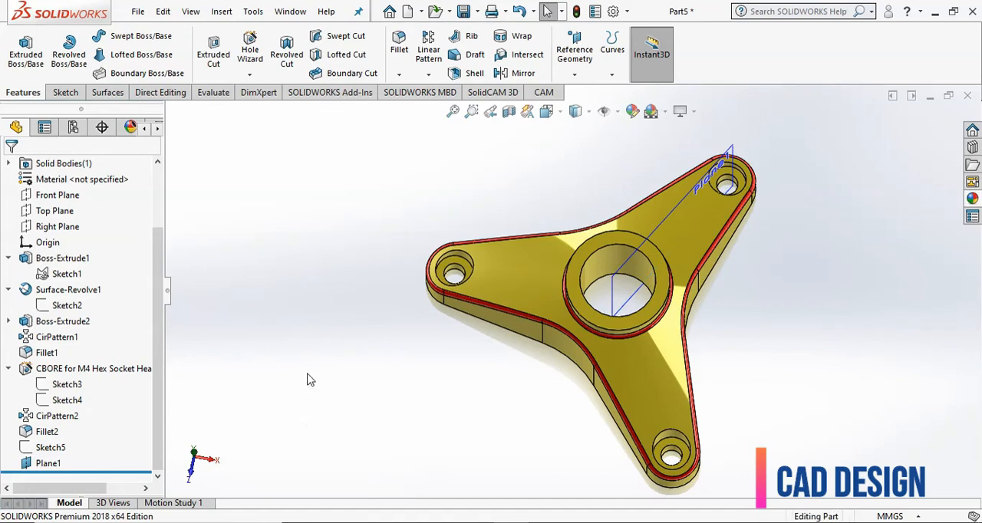
- Apply a section view cutting the part with the Front Plane as Section 1 and Plane1 as Section 2
click(509, 111)
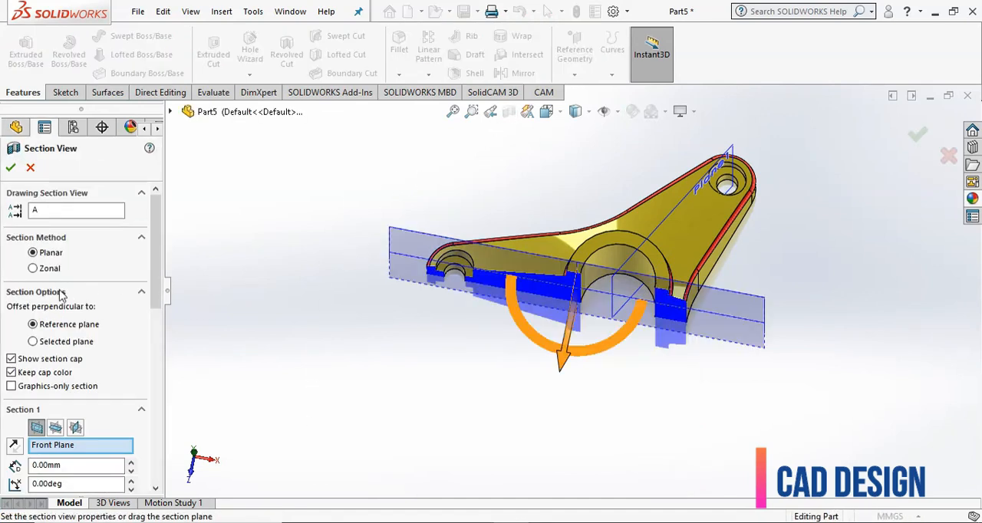
scroll(163, 291, down, 5)
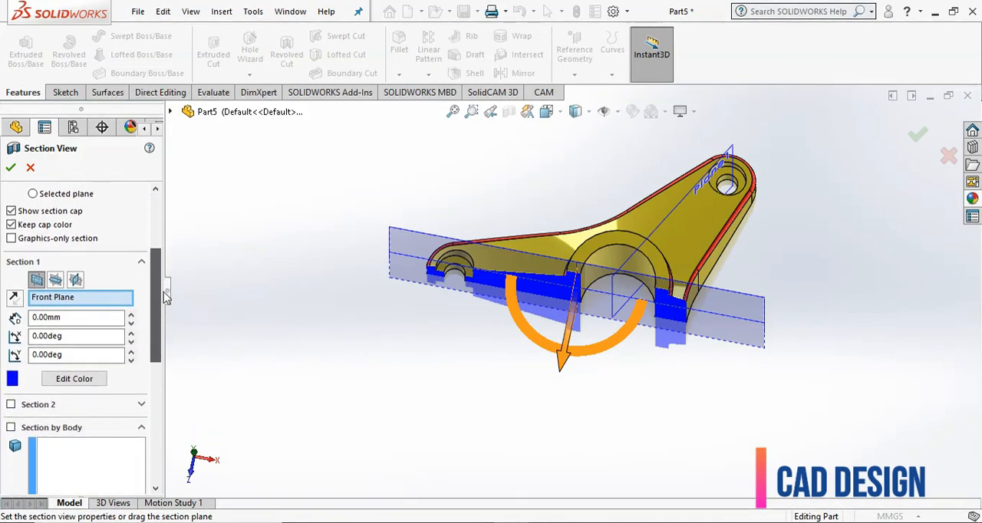
click(37, 263)
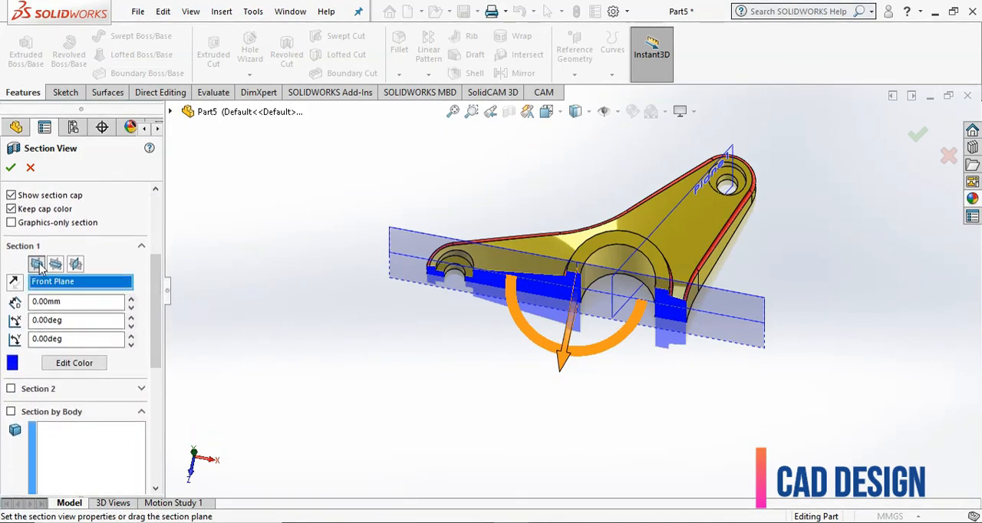
scroll(153, 283, down, 3)
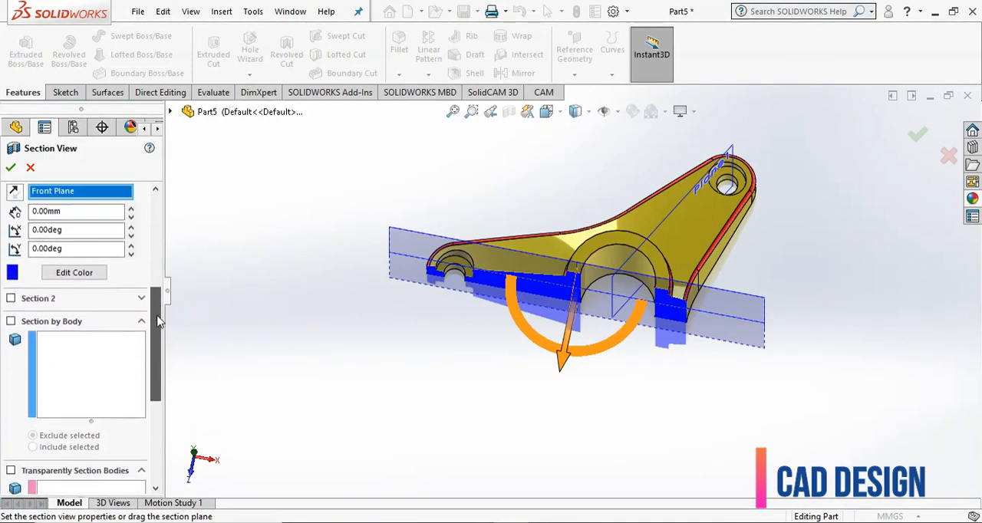
click(11, 299)
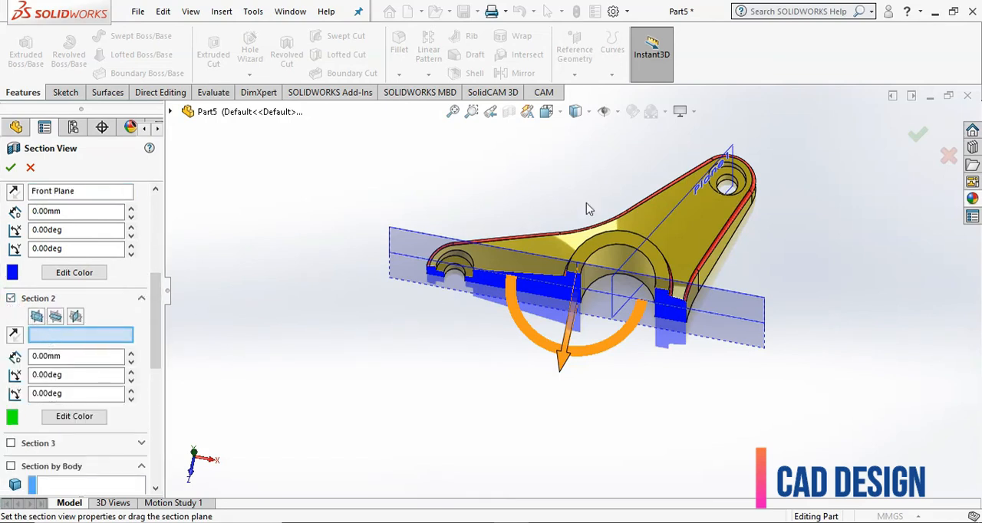
click(730, 155)
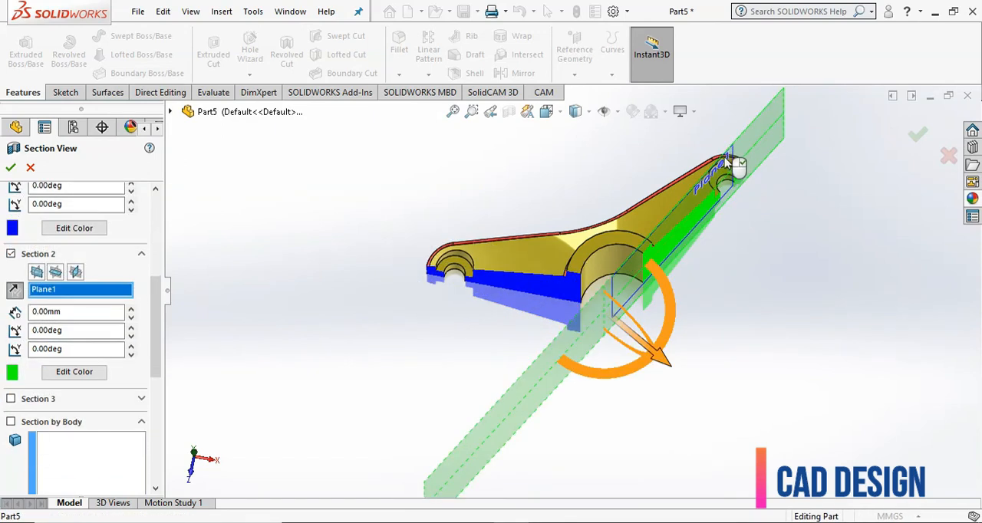
click(10, 168)
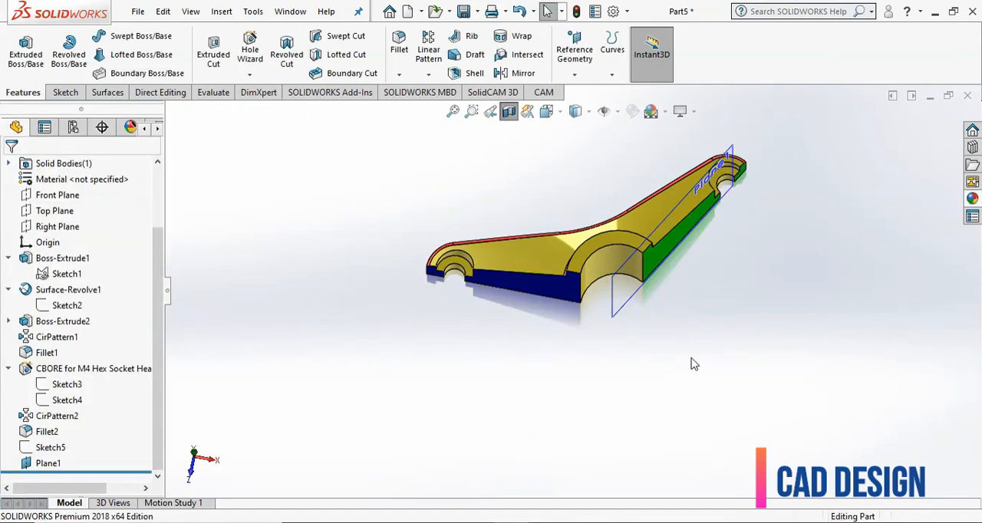
- Hide the reference plane through the arm and examine the sectioned part from several angles
click(614, 313)
click(697, 264)
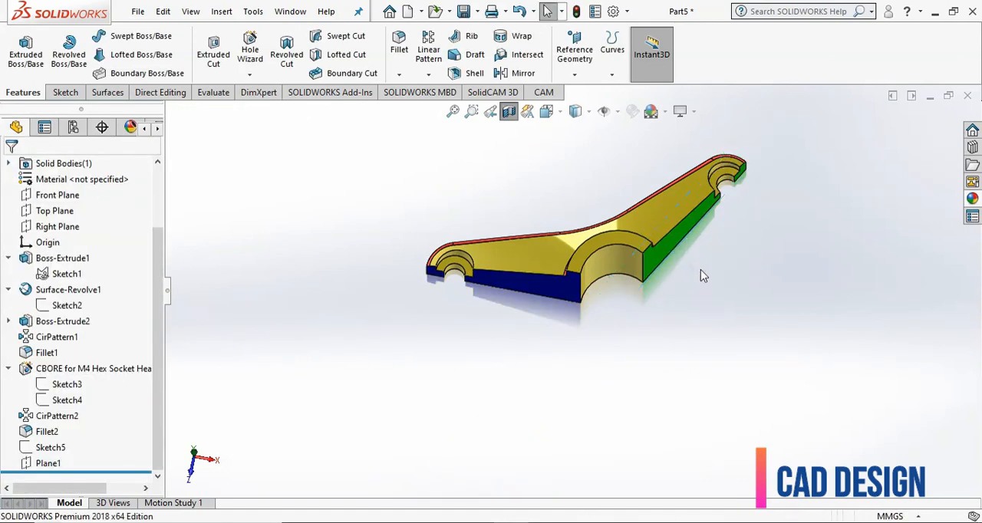
scroll(690, 268, up, 2)
scroll(538, 275, down, 5)
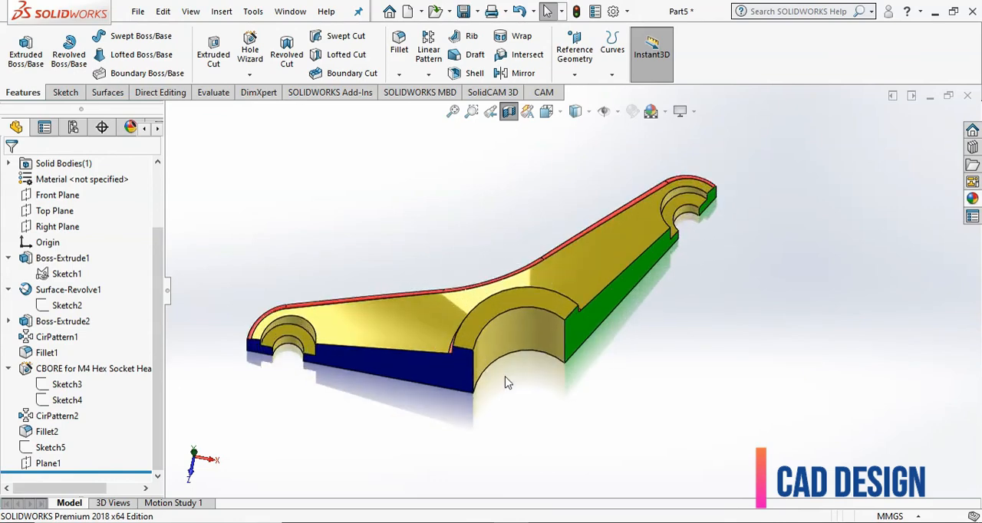
middle_drag(506, 379, 527, 290)
scroll(526, 292, up, 3)
middle_drag(455, 280, 469, 285)
middle_drag(658, 292, 590, 266)
- Turn off the section view and set the part to the isometric view
click(510, 115)
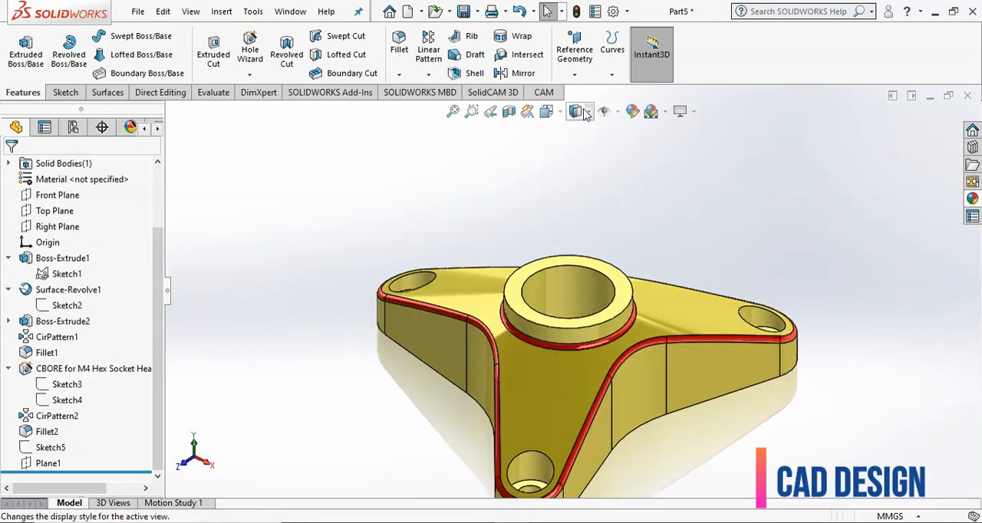
click(560, 113)
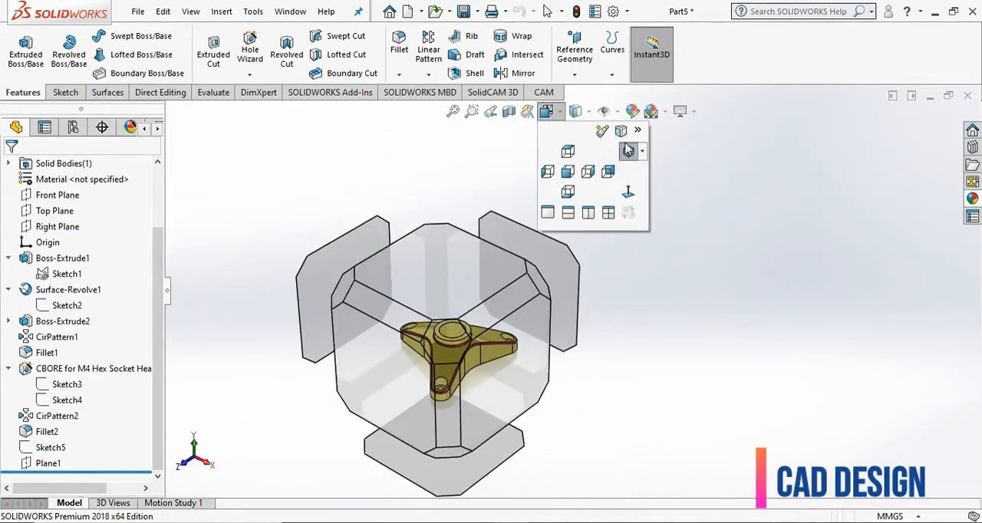
click(627, 151)
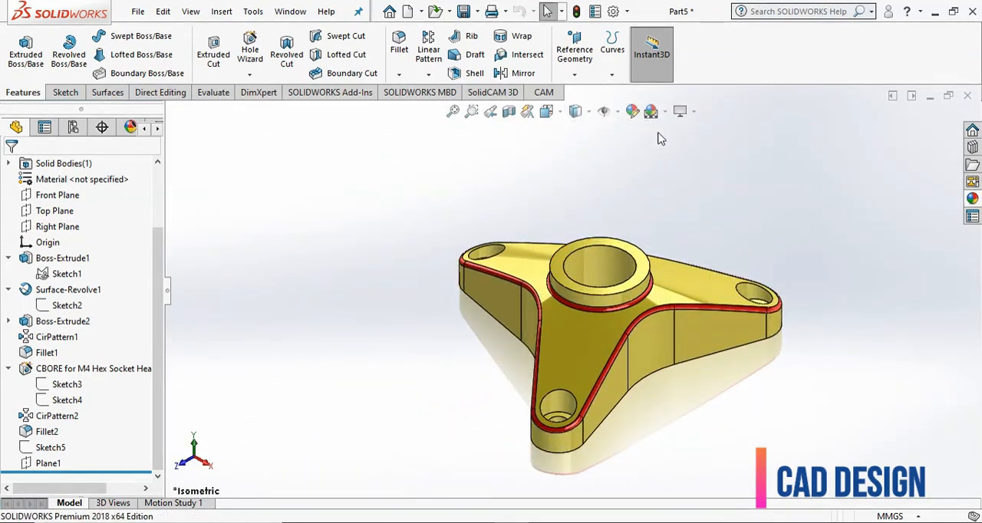